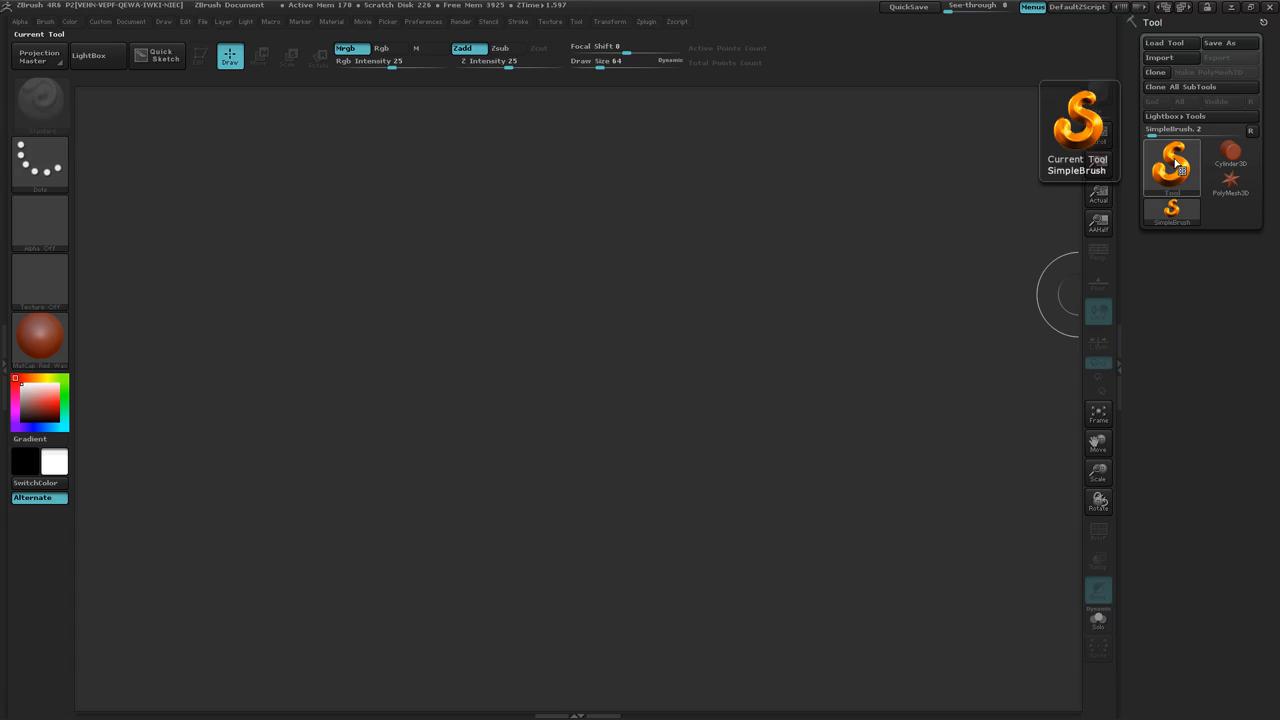
Select the ZSphere tool, draw one ZSphere near the centre of the canvas and enable Edit mode for it
click(1177, 162)
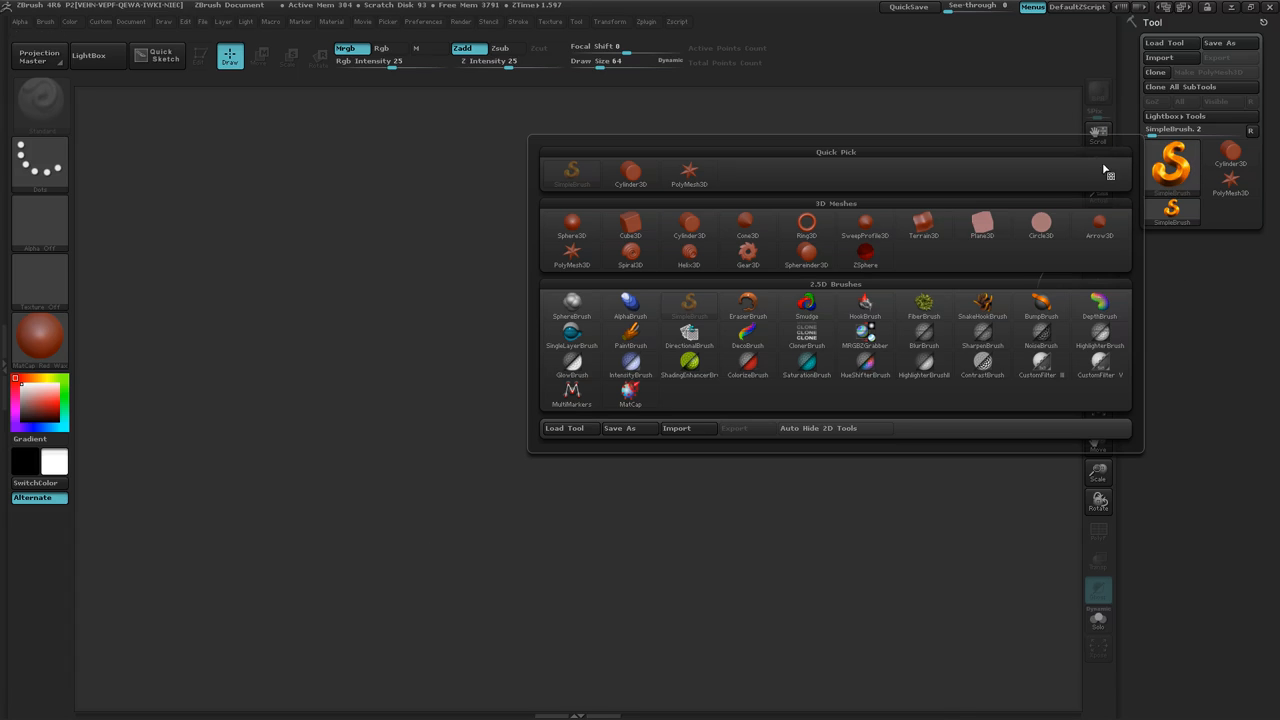
mouse_move(872, 258)
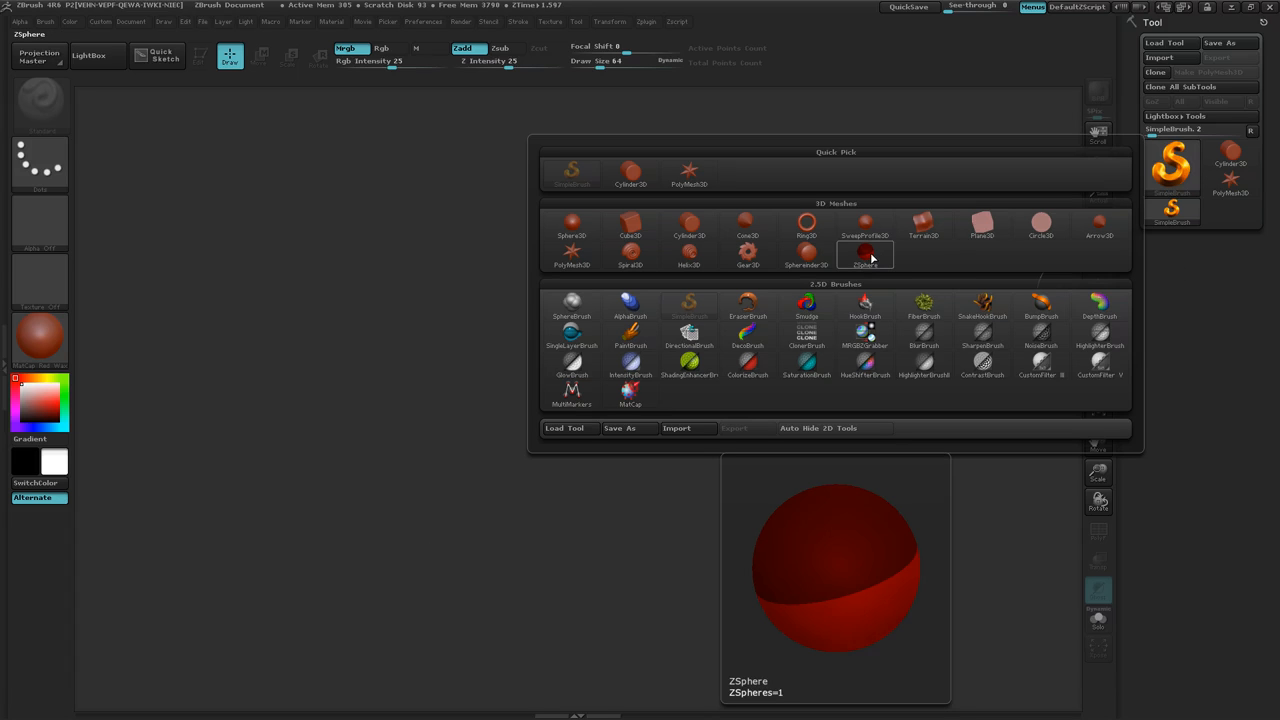
click(866, 259)
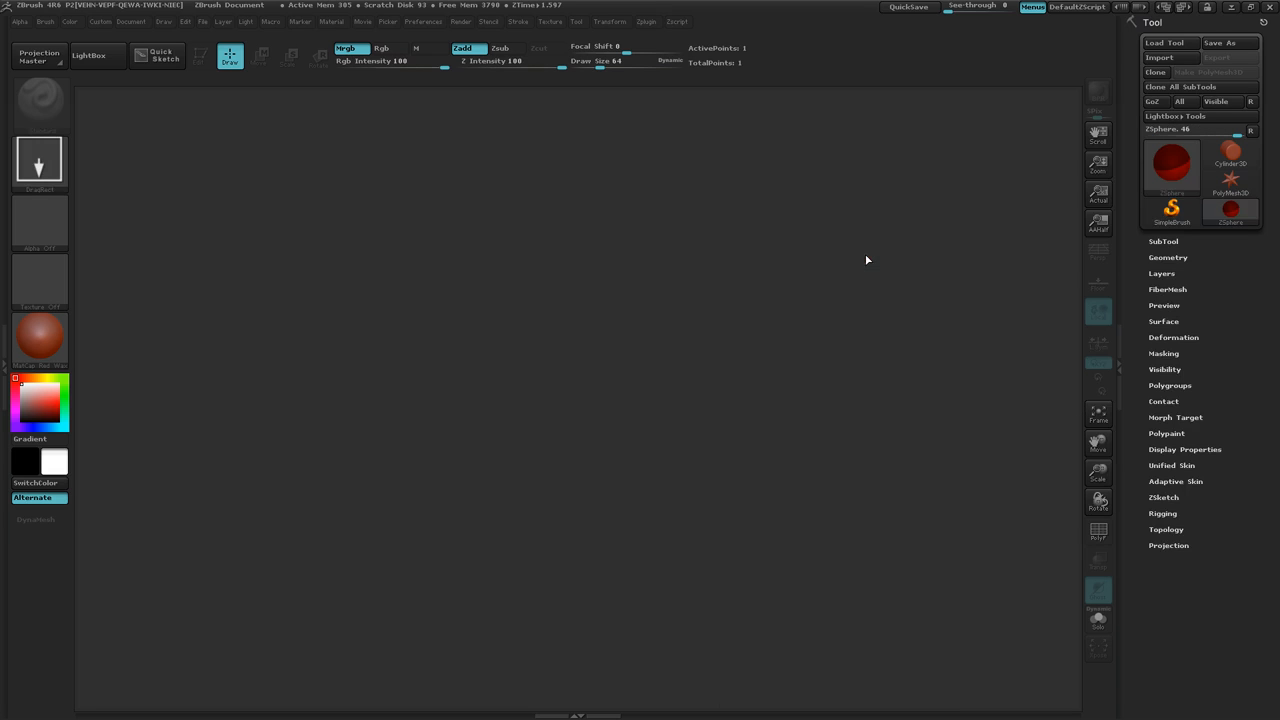
drag(545, 410, 764, 367)
key(t)
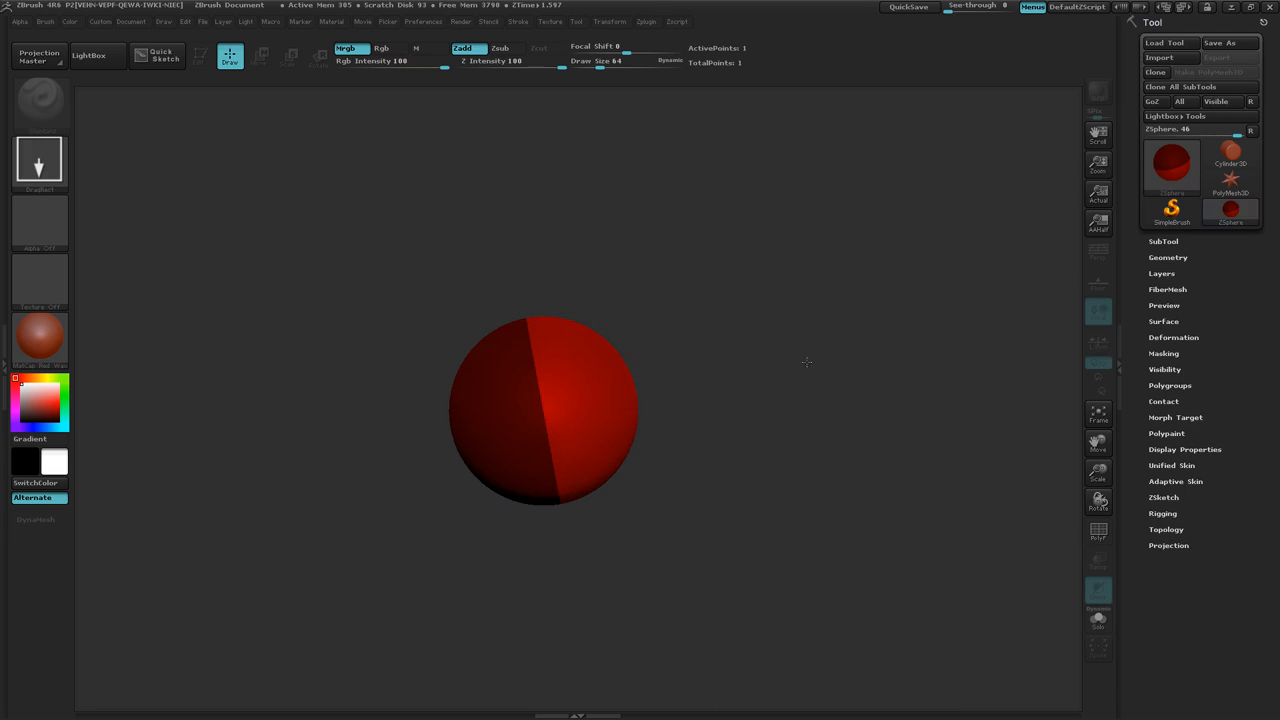
click(212, 64)
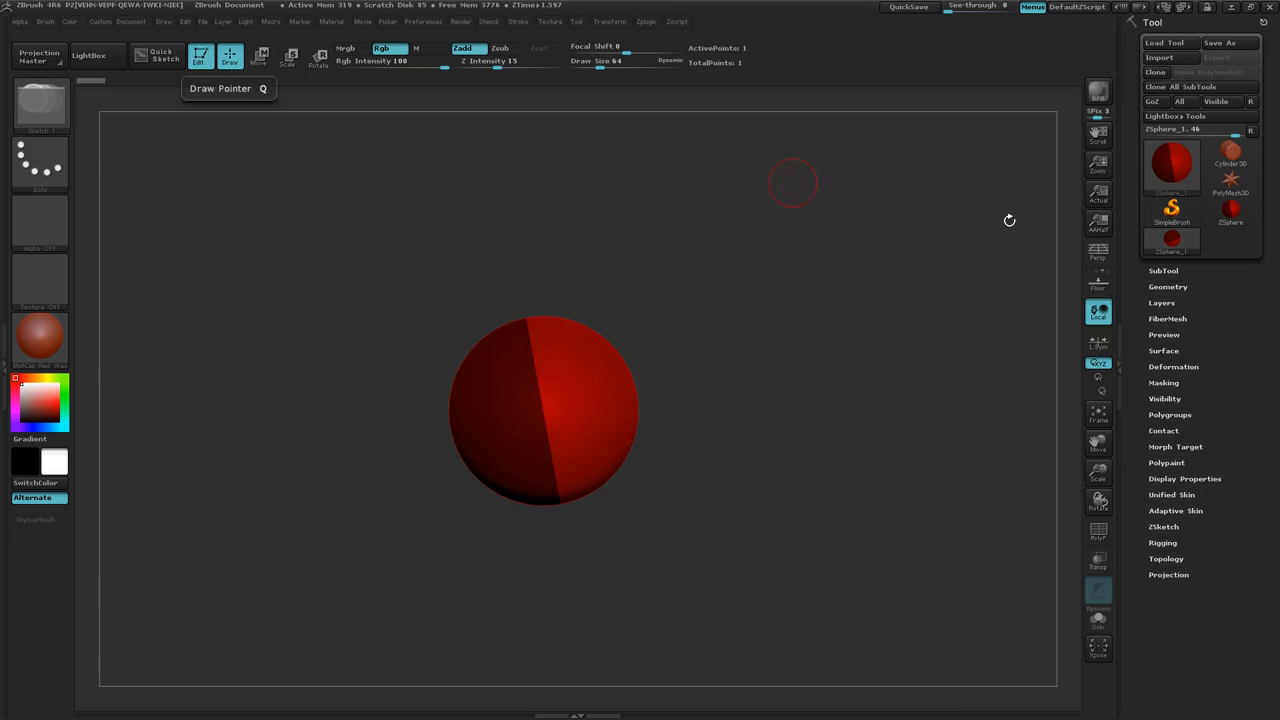
Turn on the floor grid beneath the ZSphere
click(1098, 283)
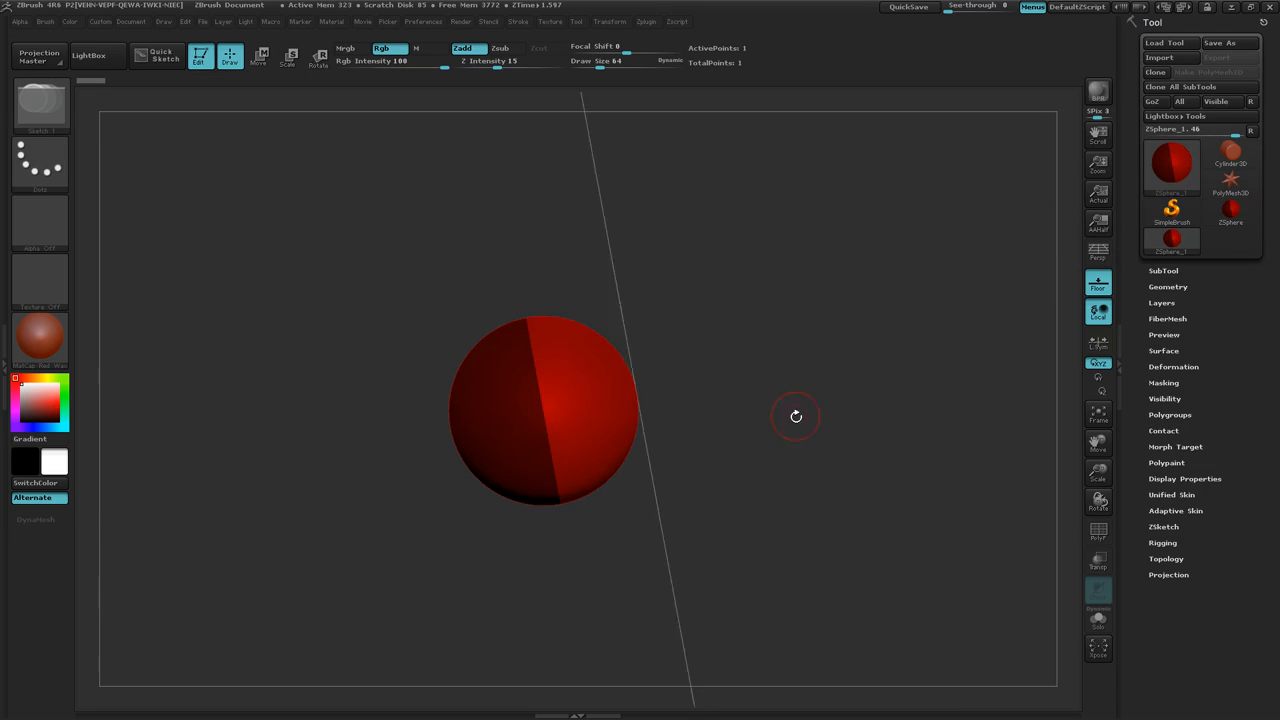
drag(794, 414, 748, 367)
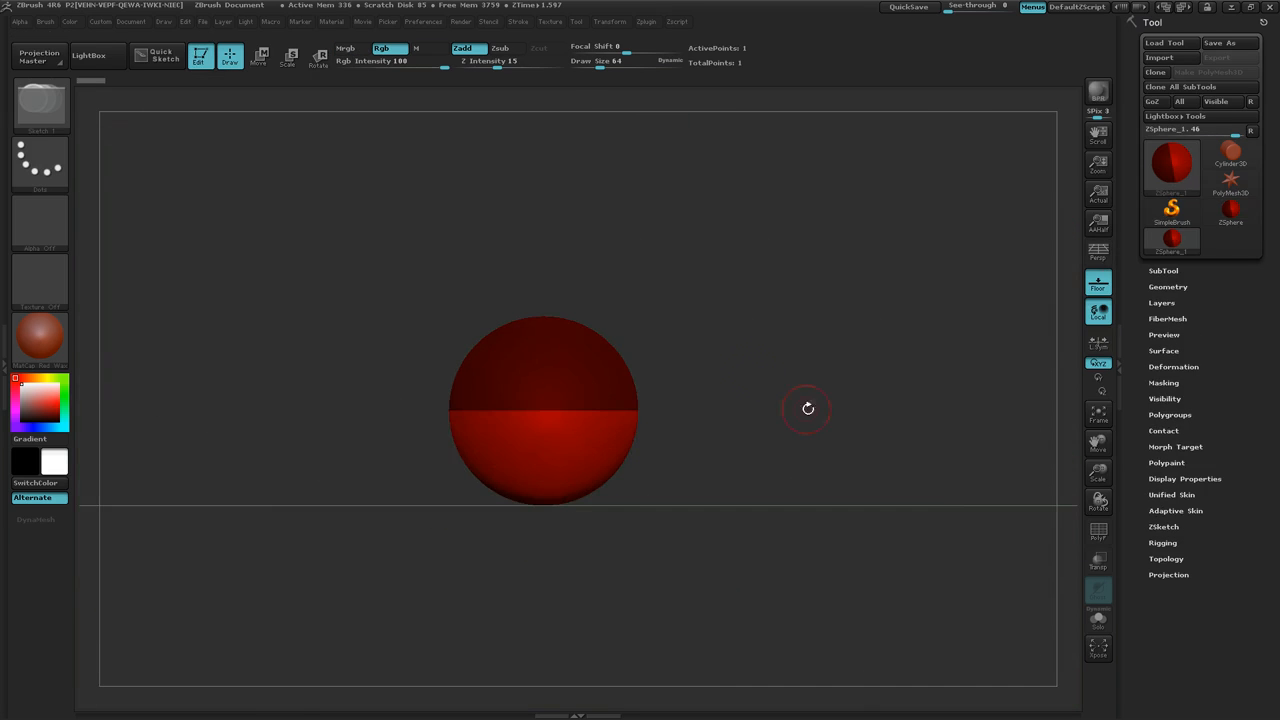
mouse_move(808, 408)
mouse_down()
mouse_move(749, 468)
mouse_move(800, 451)
mouse_move(763, 412)
mouse_up()
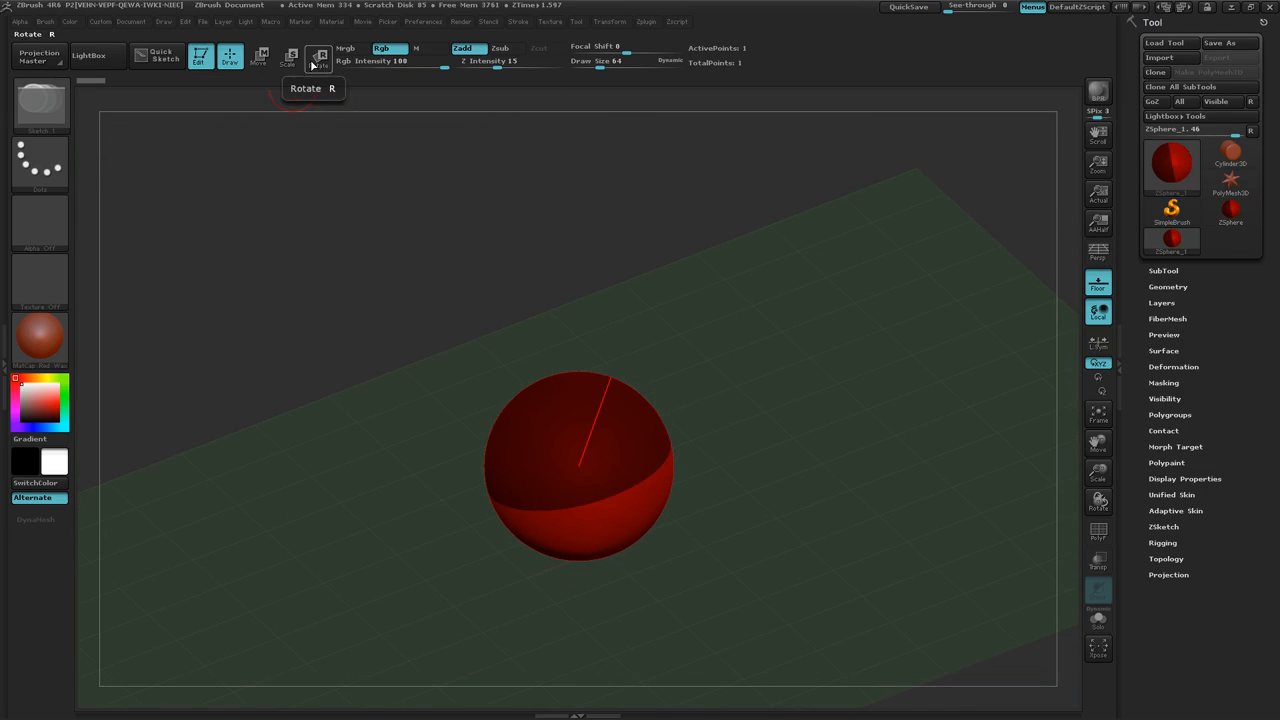
Add a second, slightly smaller ZSphere on the side of the first one, along its centre line
drag(617, 177, 706, 491)
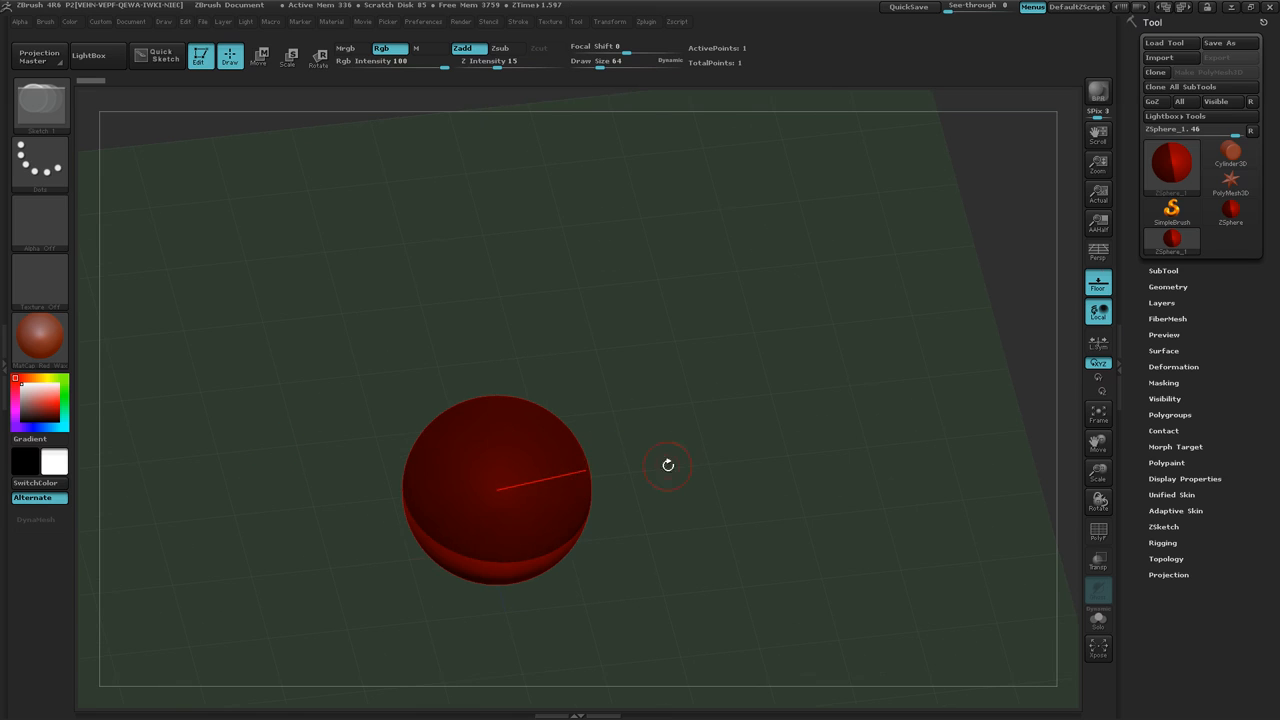
mouse_move(636, 467)
mouse_down()
mouse_move(558, 497)
mouse_move(615, 490)
mouse_move(625, 518)
mouse_move(530, 430)
mouse_move(429, 486)
mouse_move(534, 517)
mouse_move(480, 508)
mouse_move(696, 502)
mouse_move(634, 514)
mouse_move(629, 545)
mouse_move(618, 533)
mouse_up()
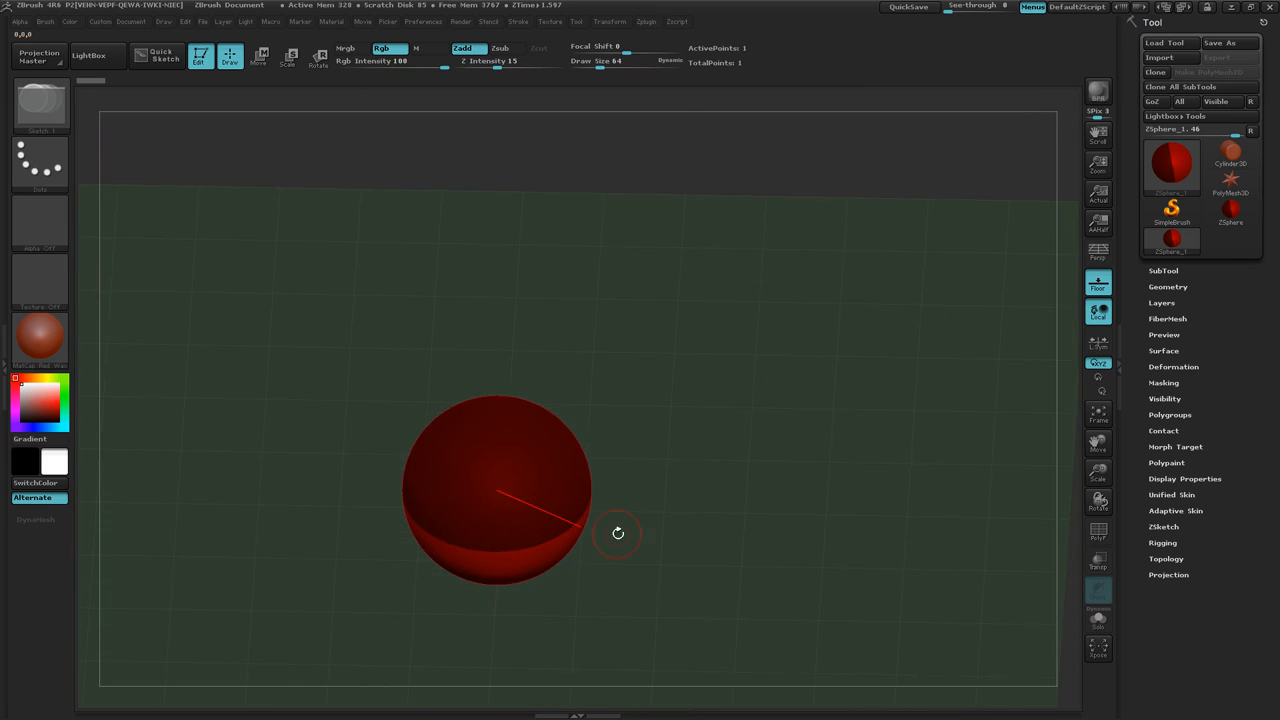
drag(664, 483, 653, 519)
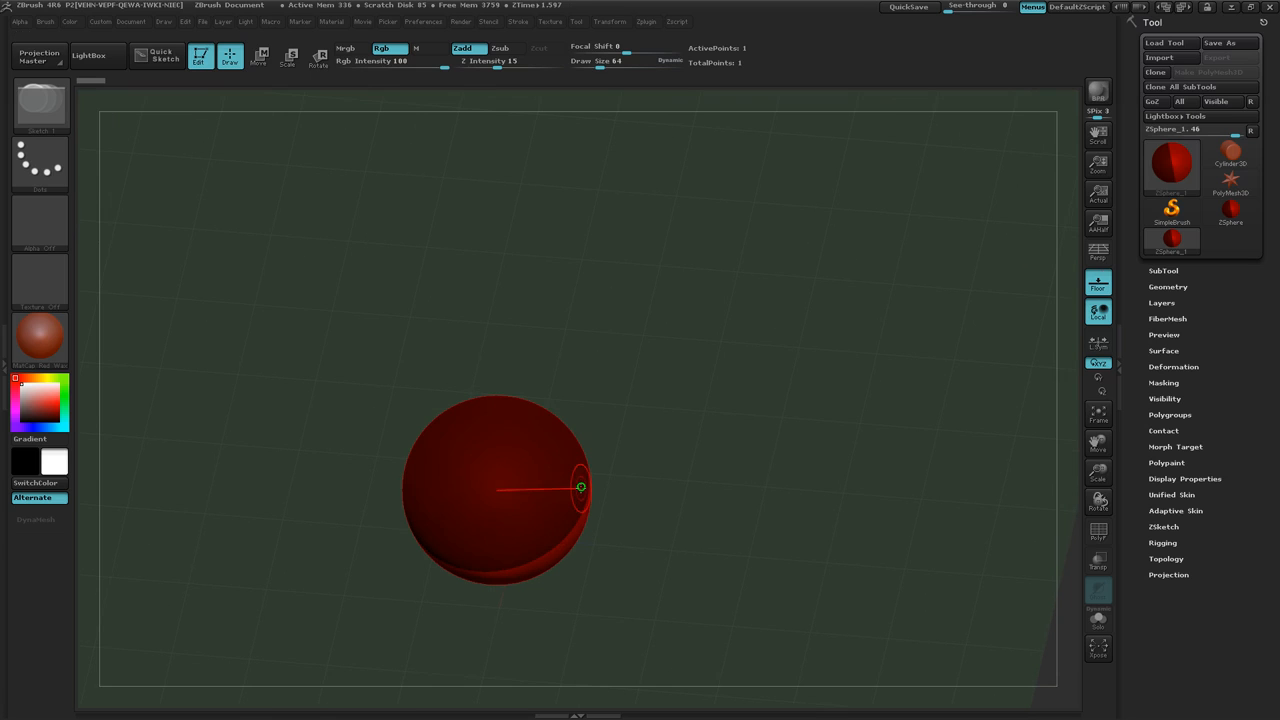
drag(581, 487, 714, 473)
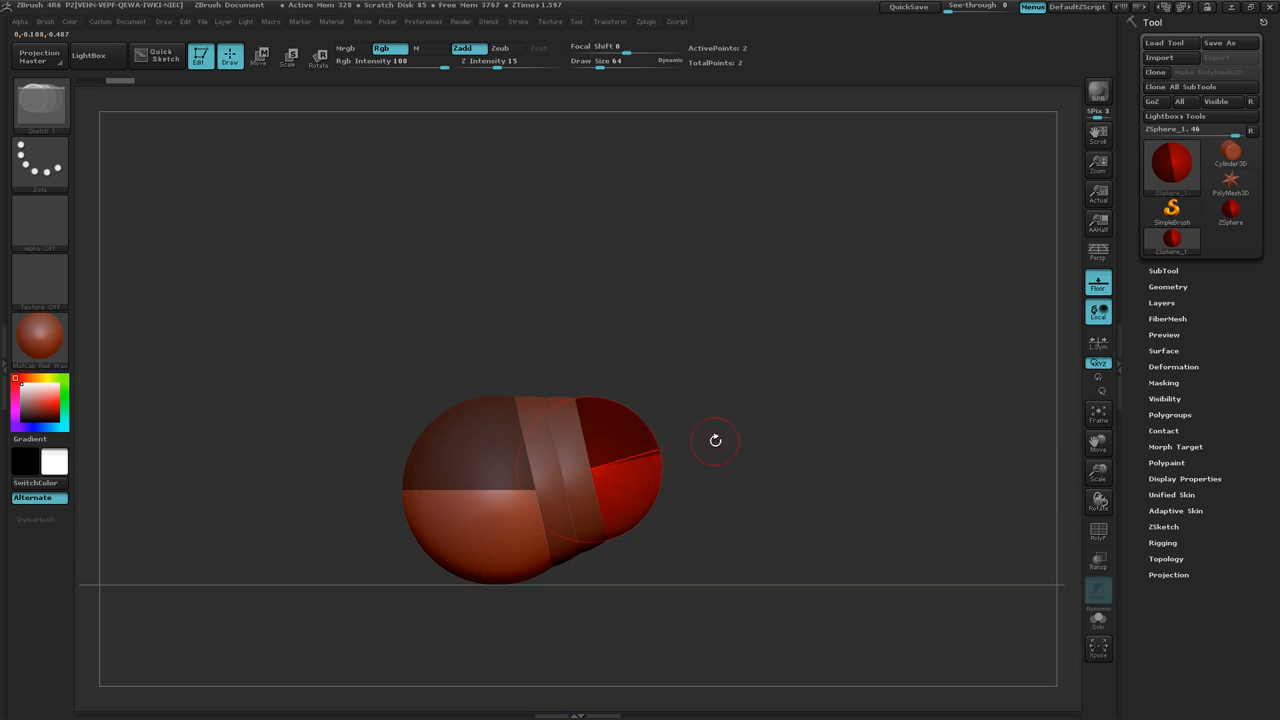
drag(657, 445, 681, 463)
drag(776, 462, 778, 536)
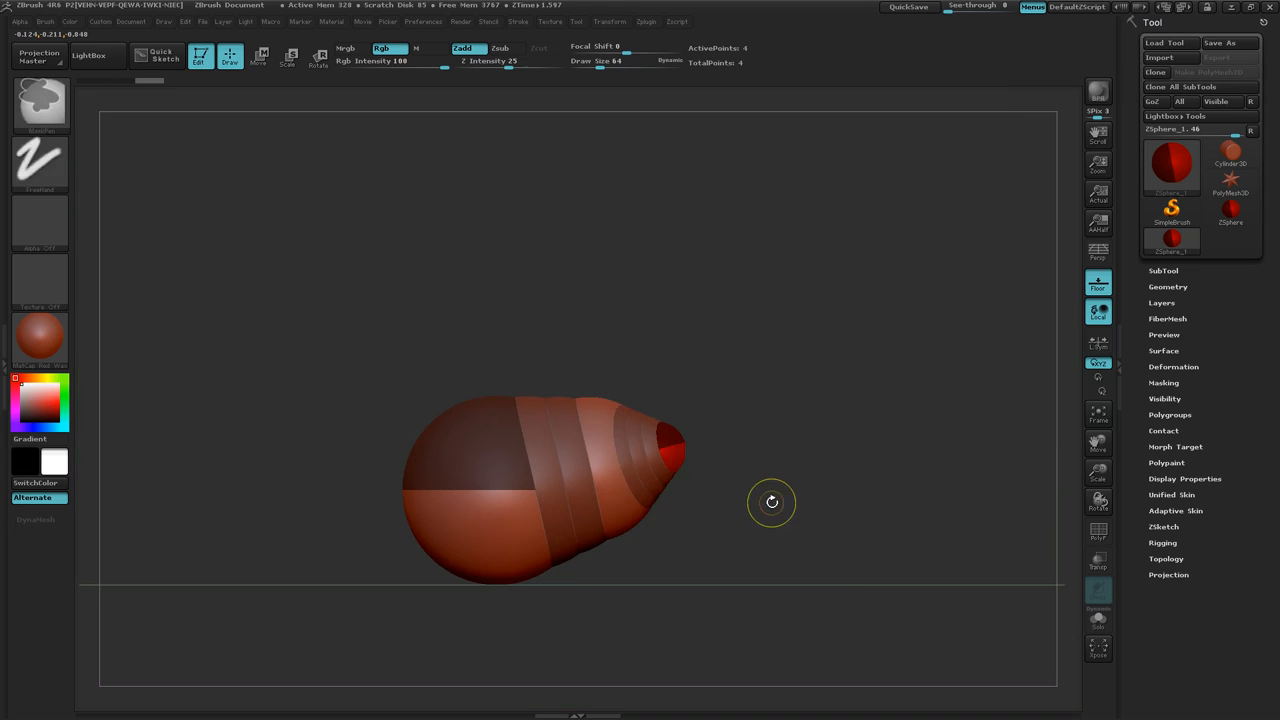
key(ctrl+z)
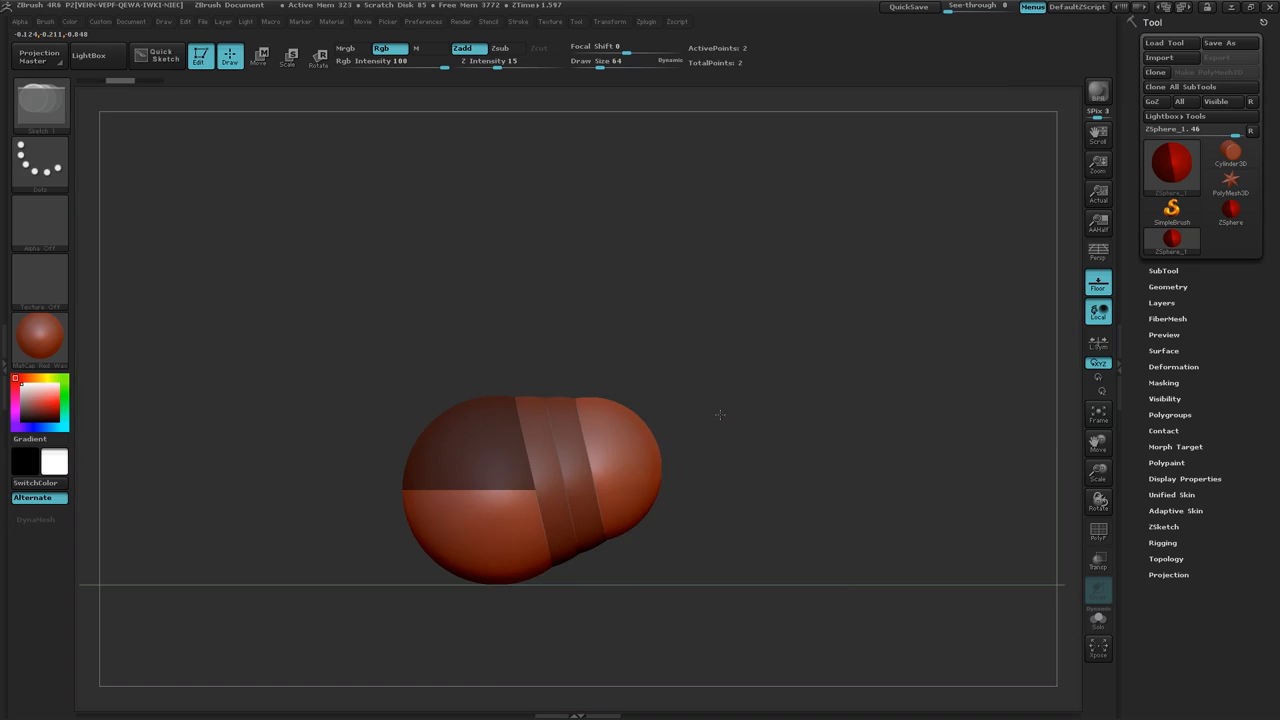
drag(719, 414, 705, 501)
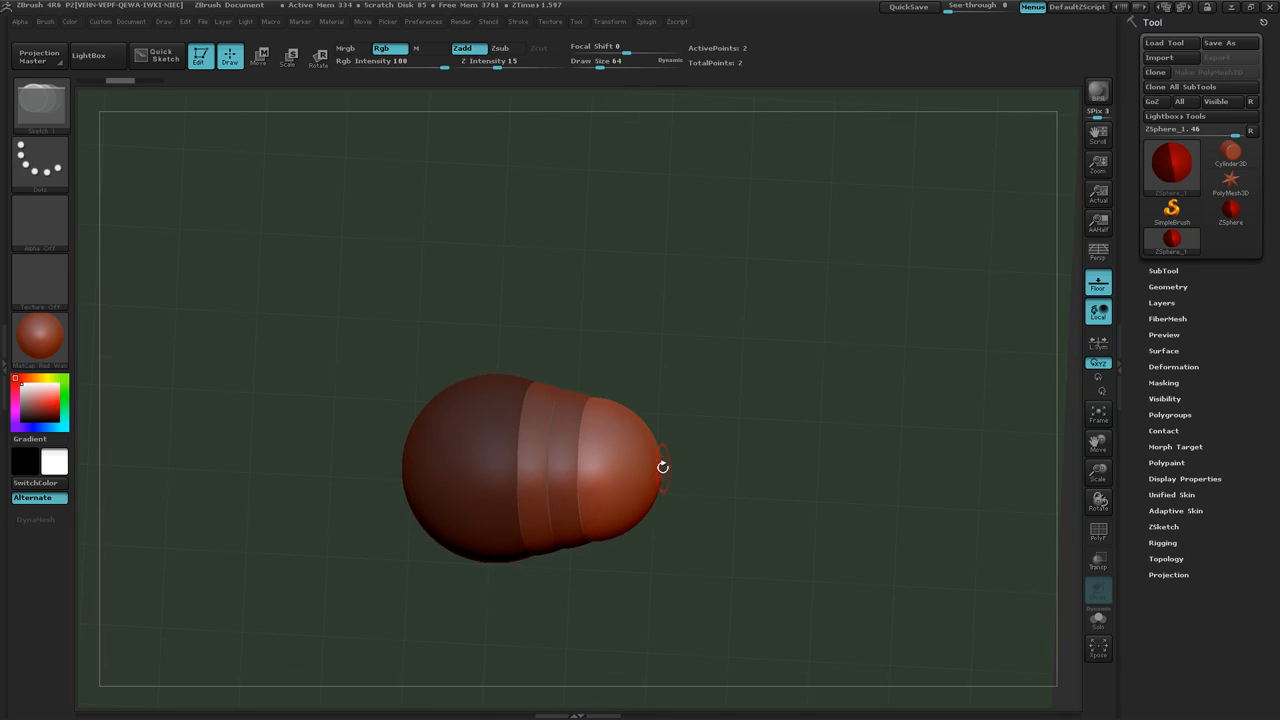
drag(653, 466, 786, 497)
key(ctrl+z)
Add a third ZSphere of the same size as its parent at the outer end of the second ZSphere
key(shift)
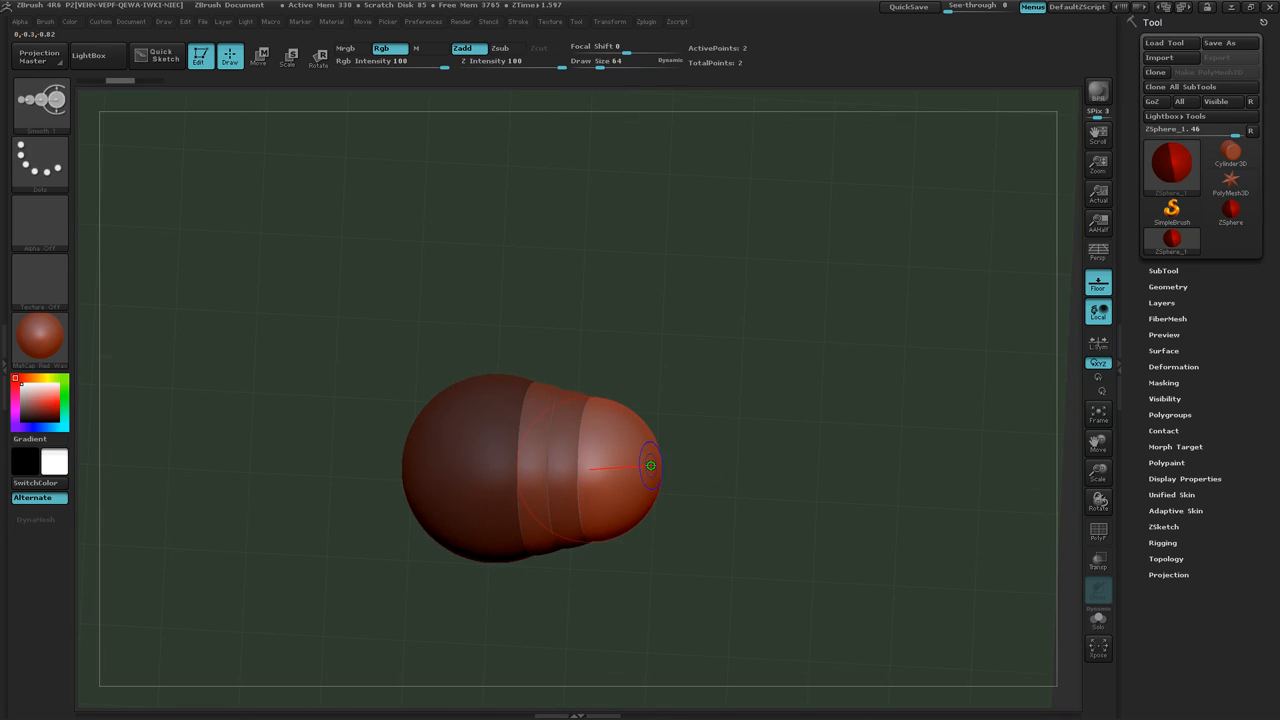
drag(650, 465, 651, 465)
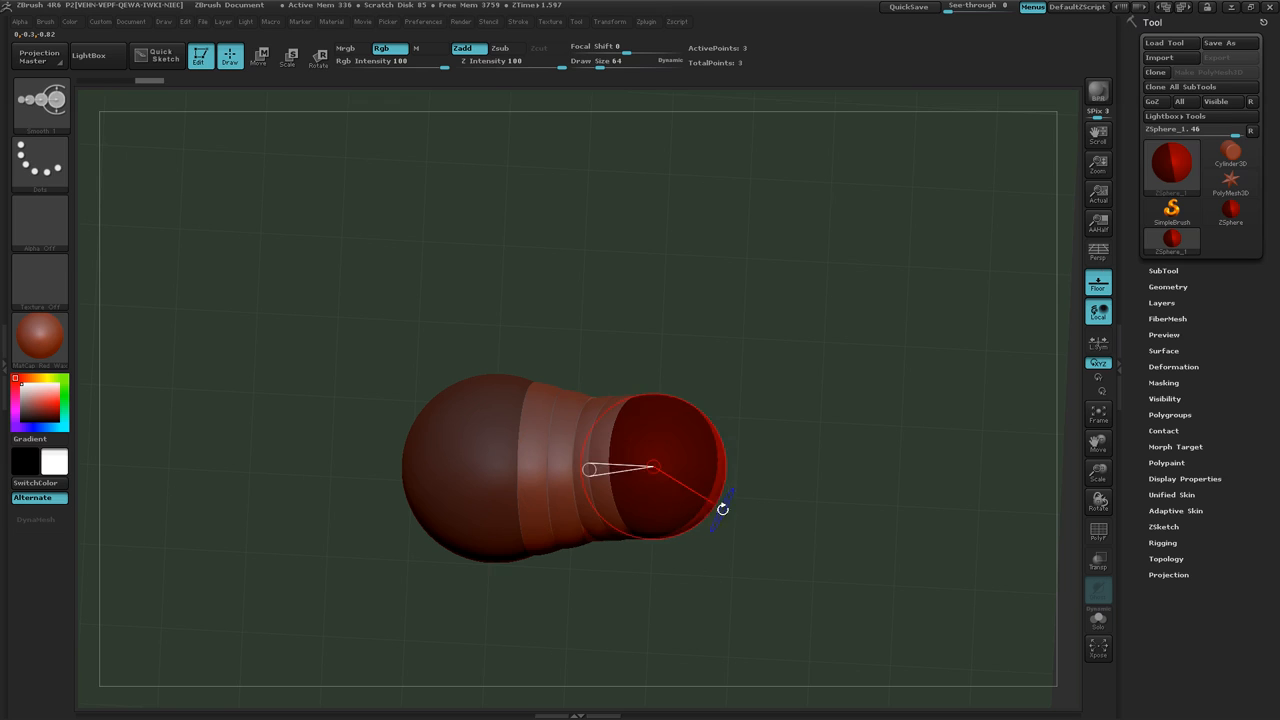
mouse_move(715, 578)
mouse_down()
mouse_move(713, 475)
mouse_move(704, 487)
mouse_up()
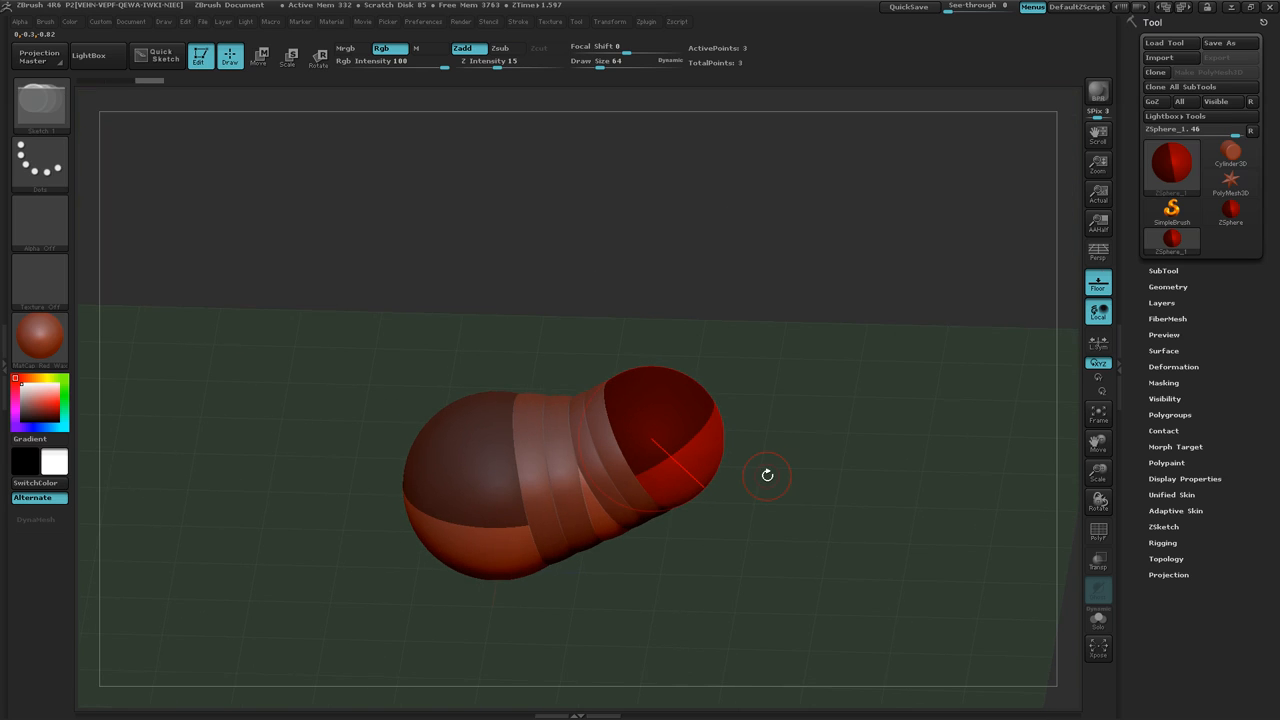
Move the end ZSphere far outward and upward, and raise the middle ZSphere to bend the chain
key(w)
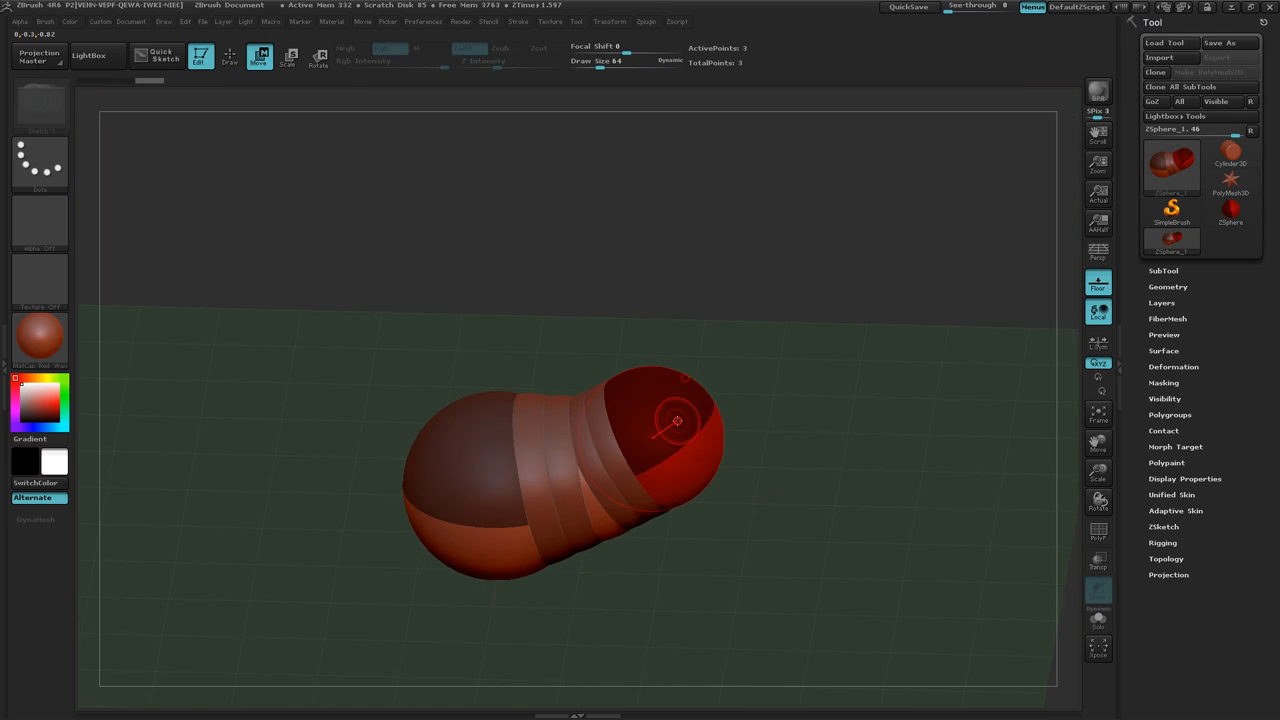
drag(757, 402, 767, 422)
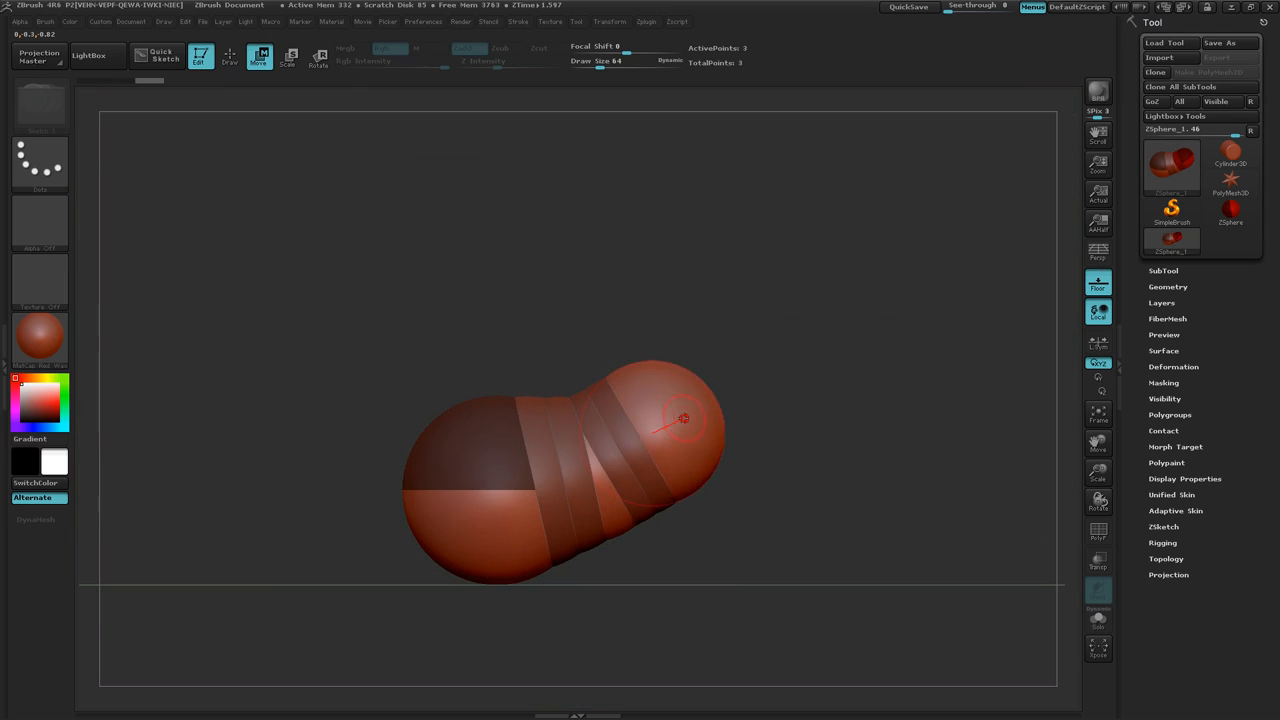
drag(683, 418, 963, 287)
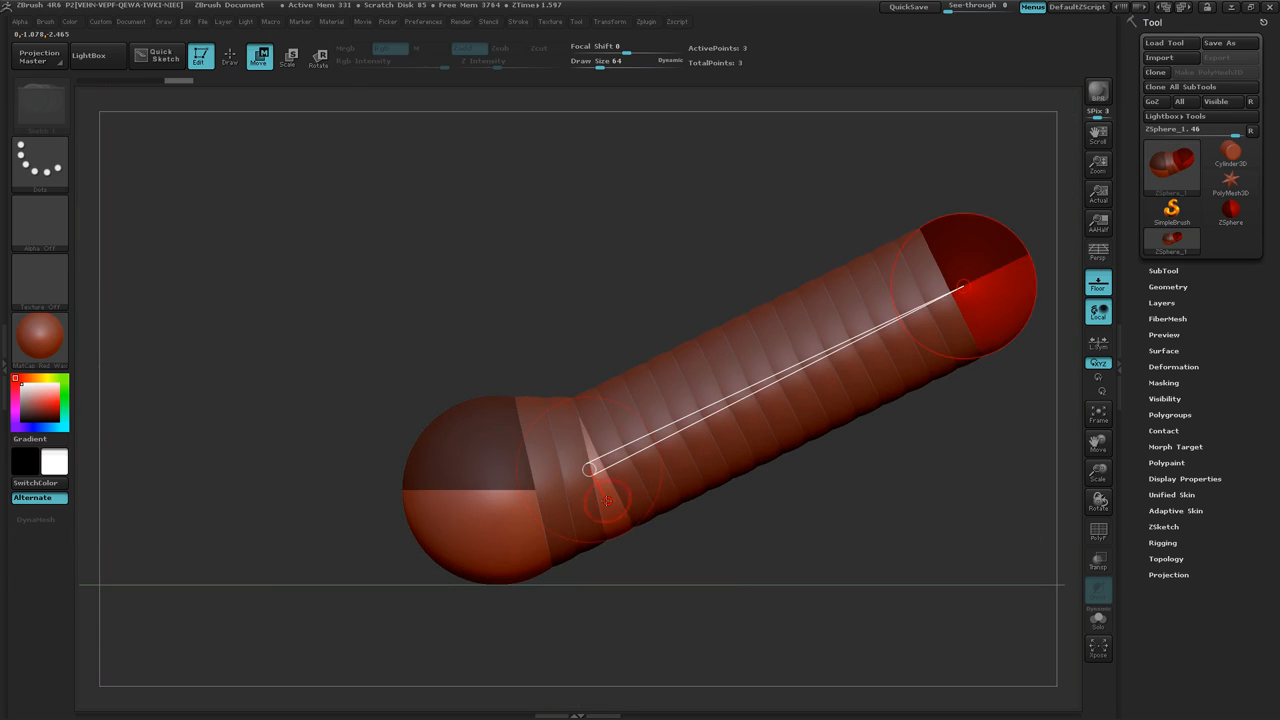
drag(646, 481, 654, 430)
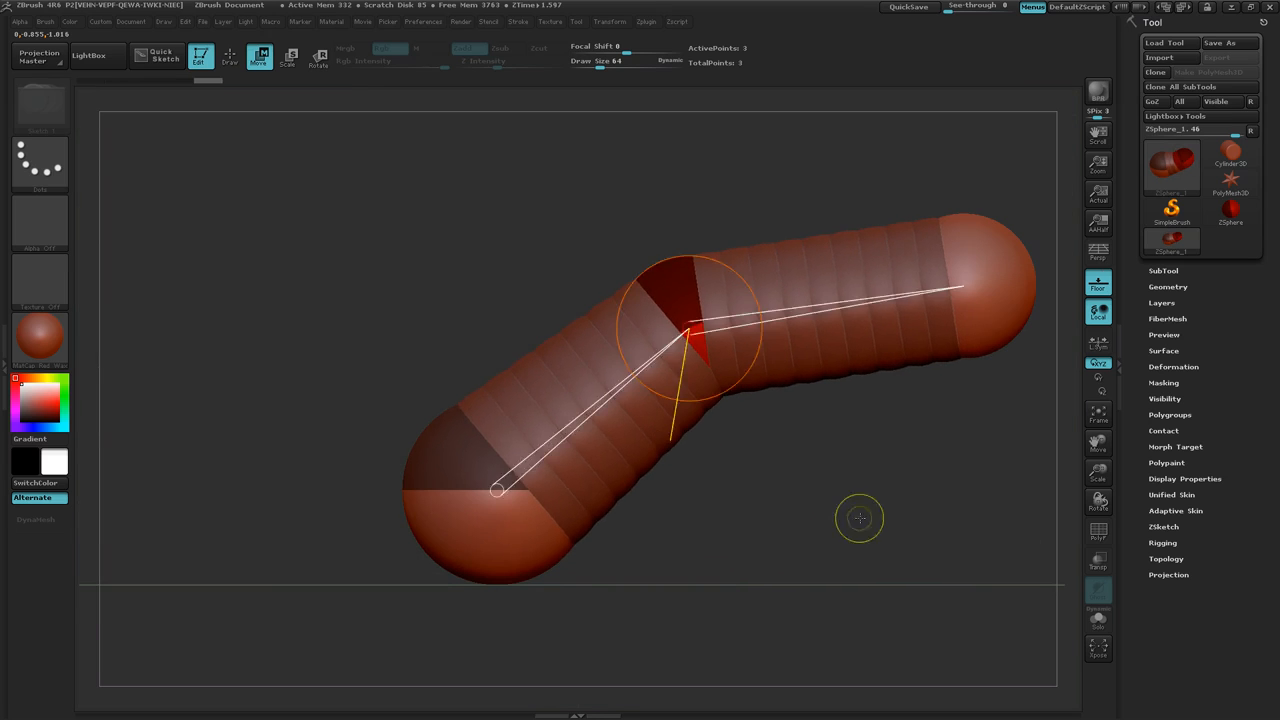
Reposition the end ZSphere along its direction to set the length of the outer segment in side view
alt+drag(857, 517, 737, 486)
drag(772, 393, 865, 376)
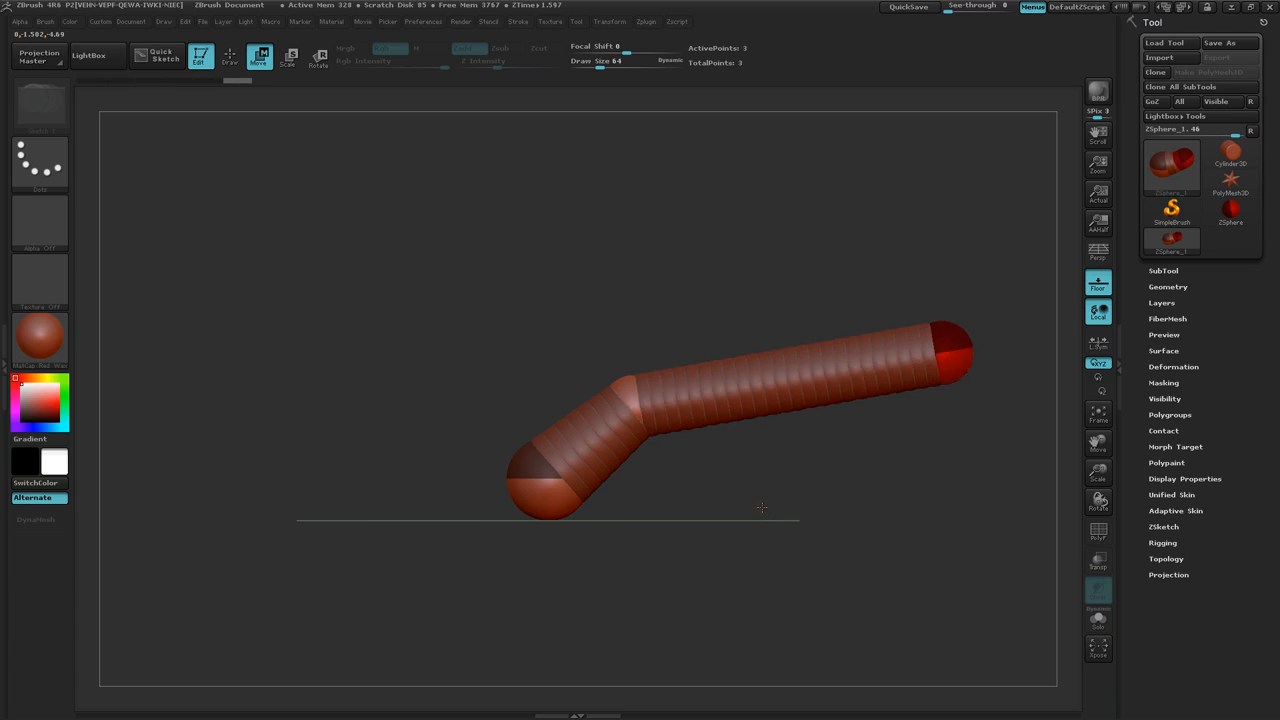
drag(780, 450, 772, 523)
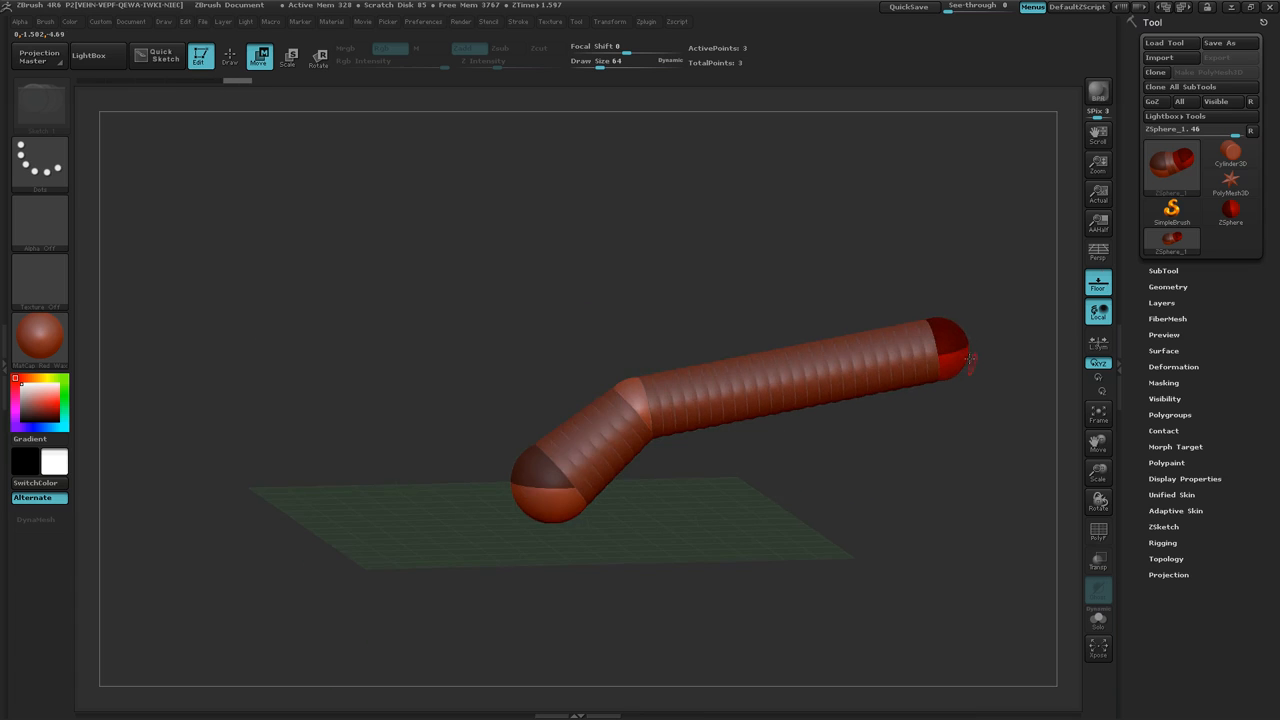
shift+drag(916, 468, 869, 479)
shift+drag(806, 511, 878, 494)
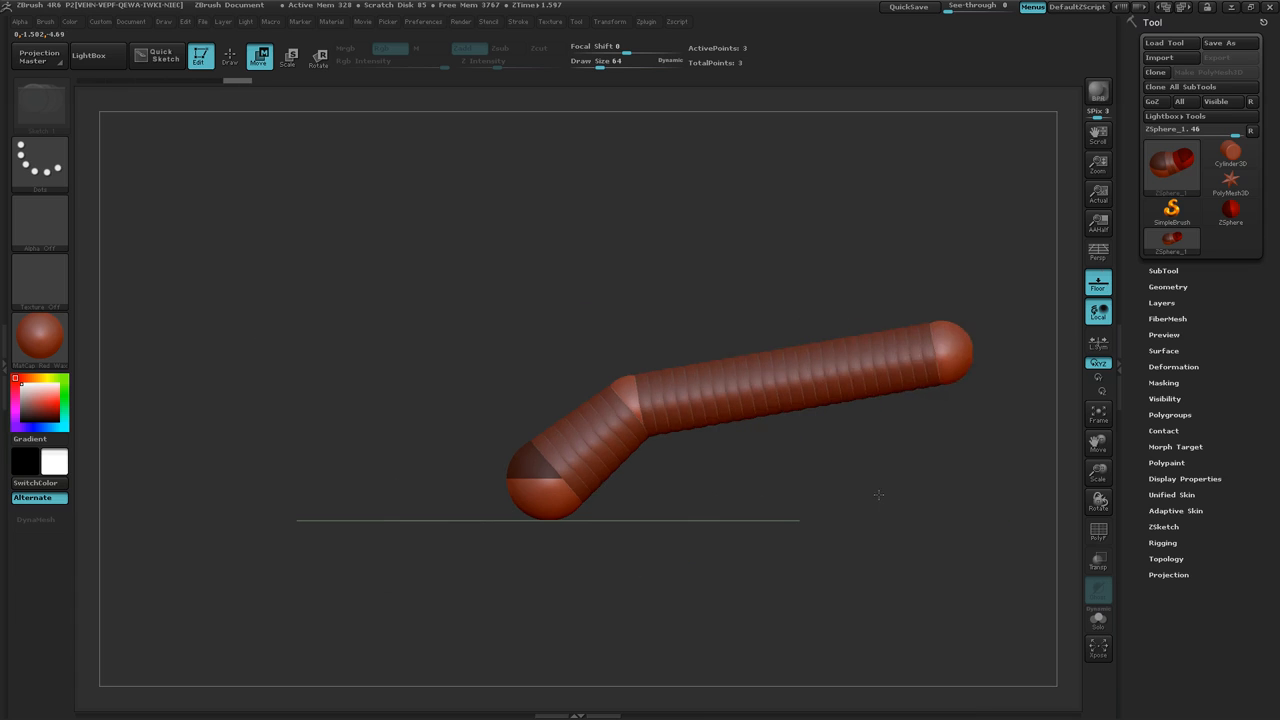
drag(957, 368, 917, 357)
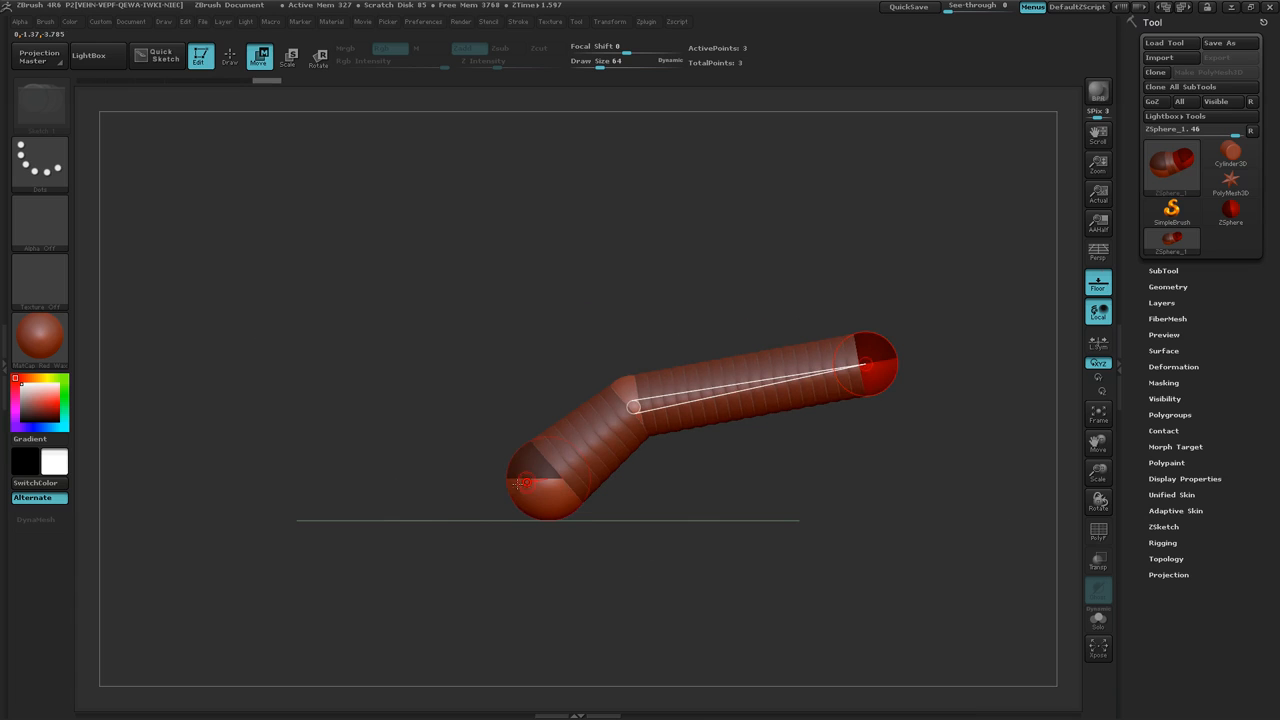
key(q)
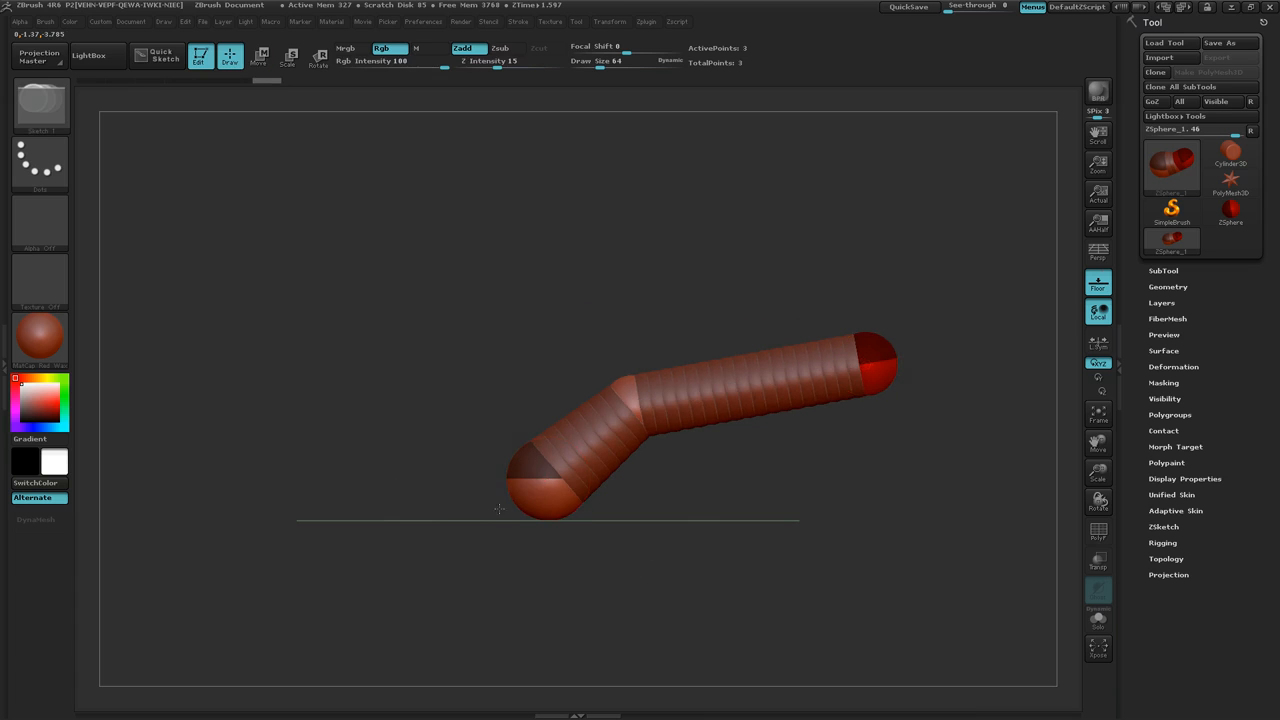
drag(515, 527, 504, 567)
drag(508, 482, 495, 517)
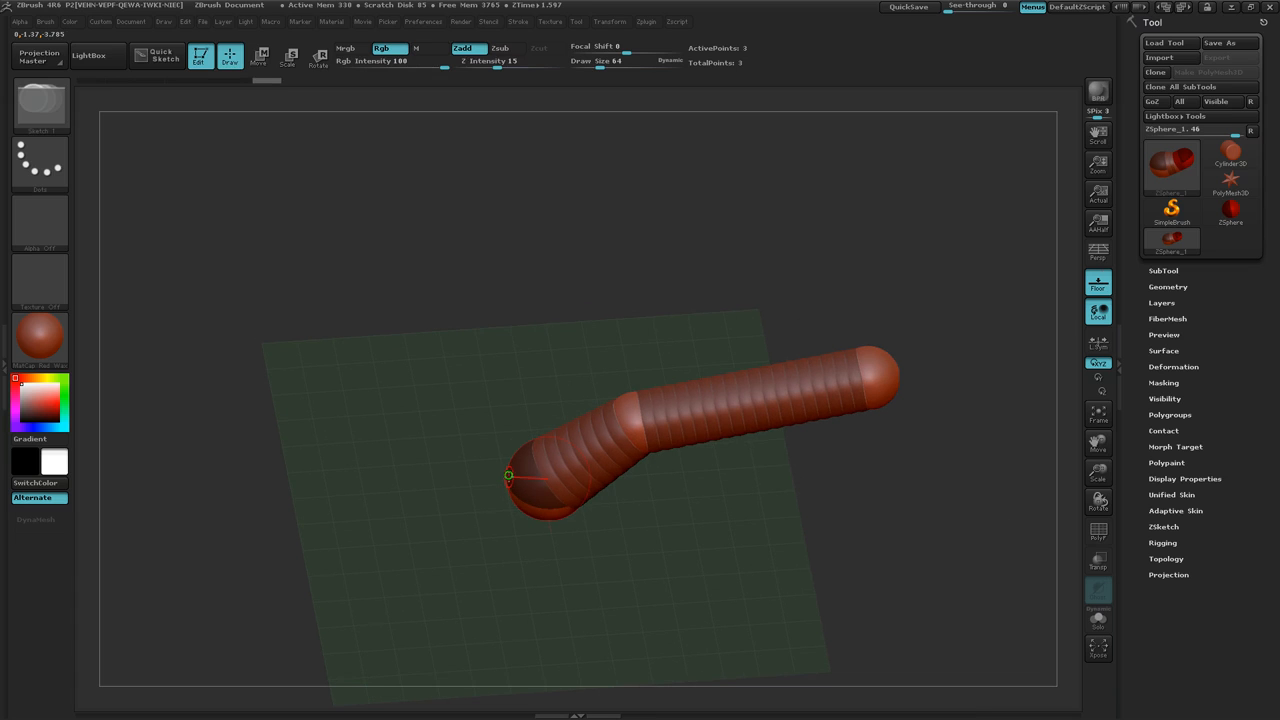
key(shift)
shift+click(508, 477)
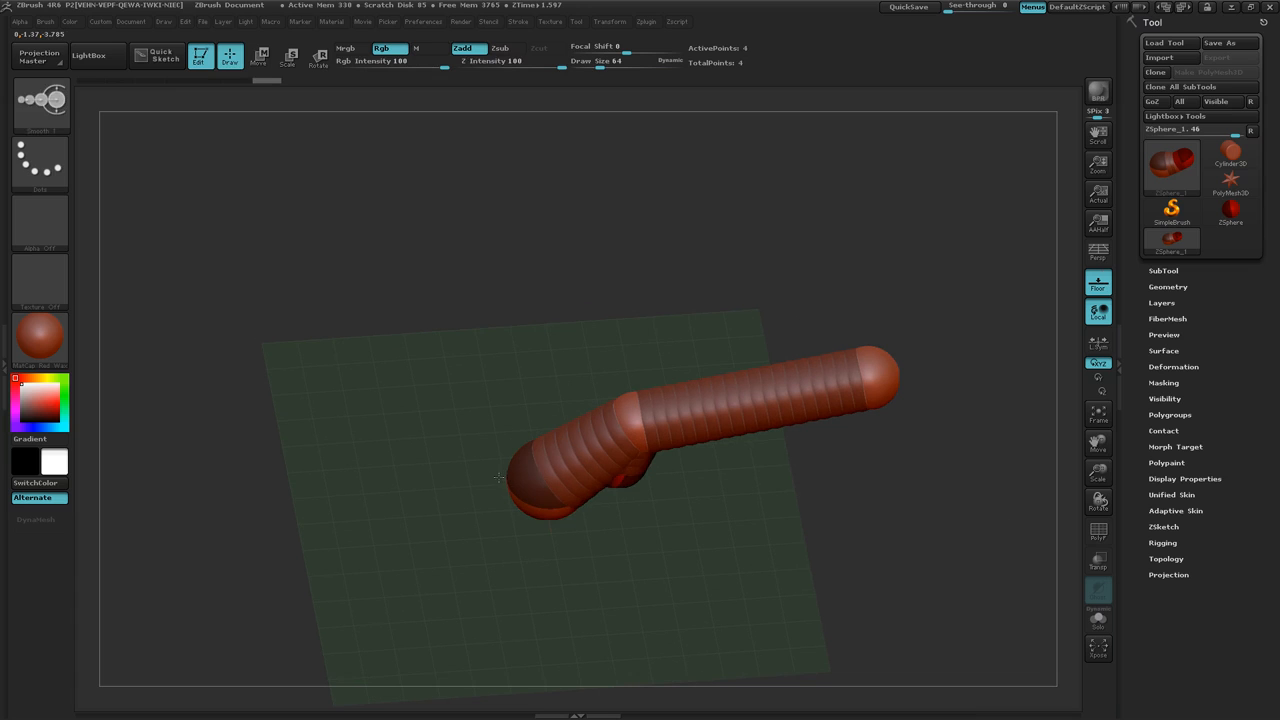
key(ctrl+z)
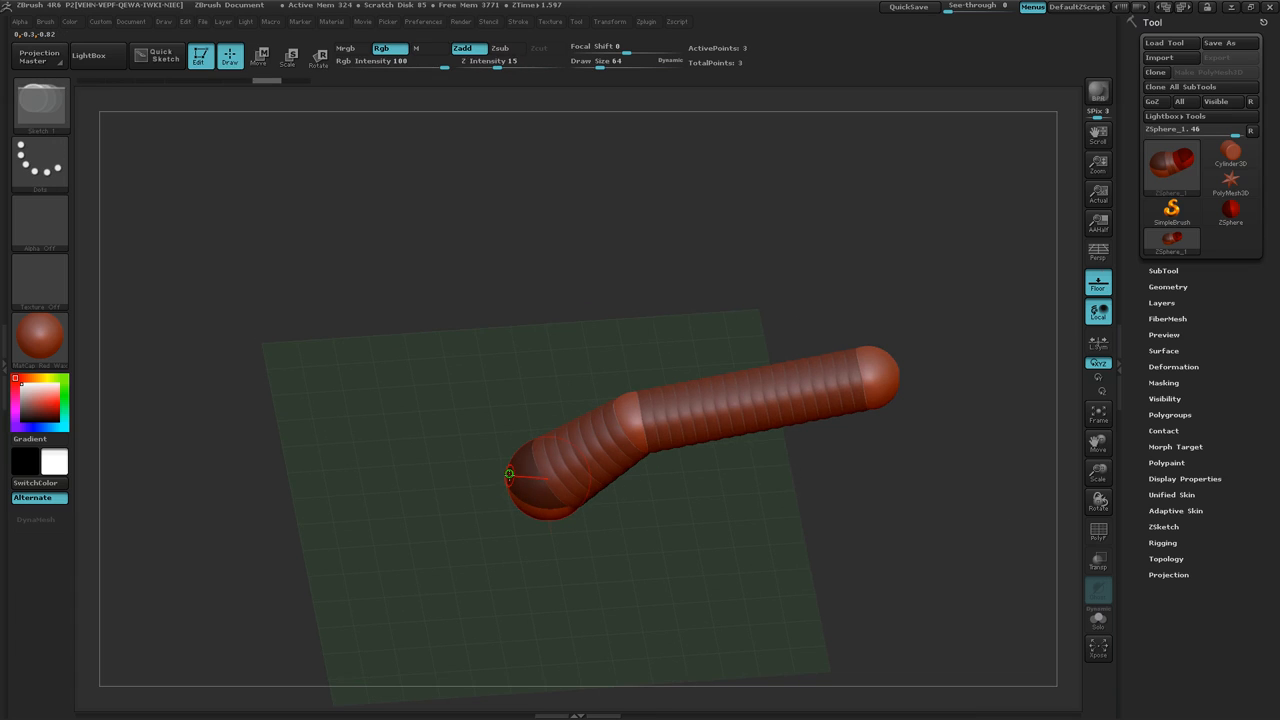
shift+click(503, 476)
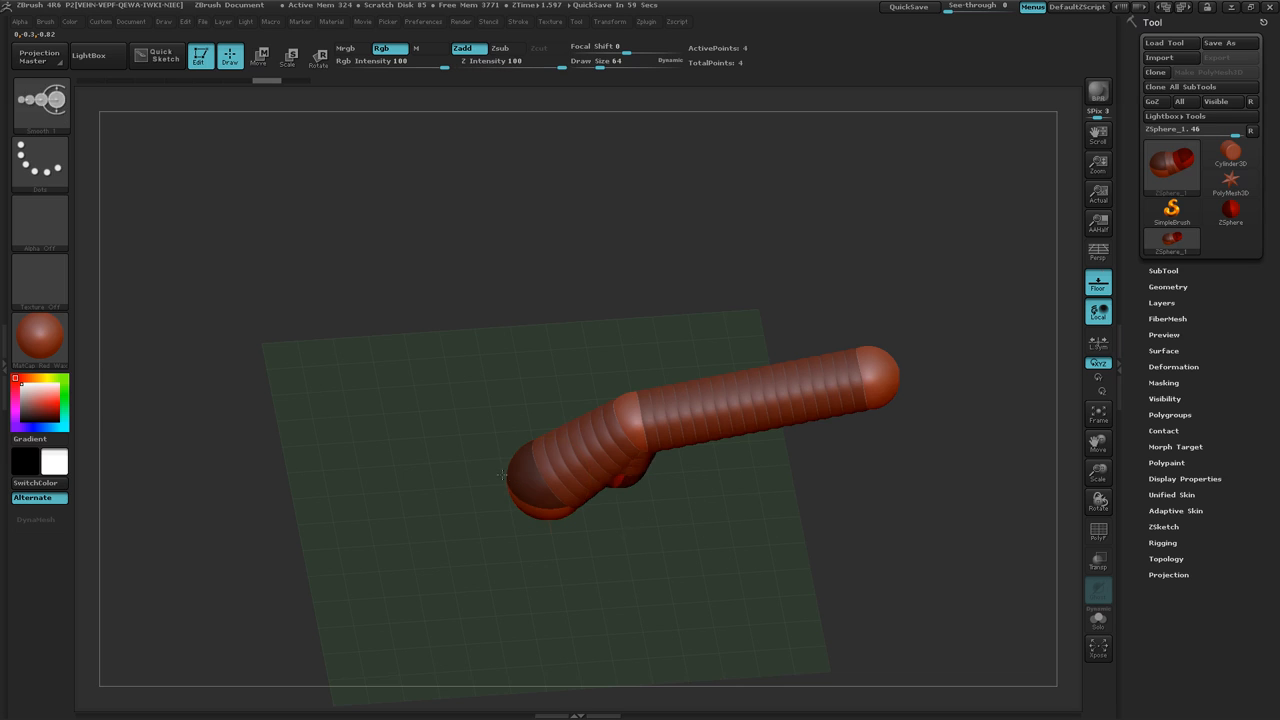
mouse_move(492, 474)
mouse_down()
mouse_move(466, 420)
mouse_move(478, 412)
mouse_up()
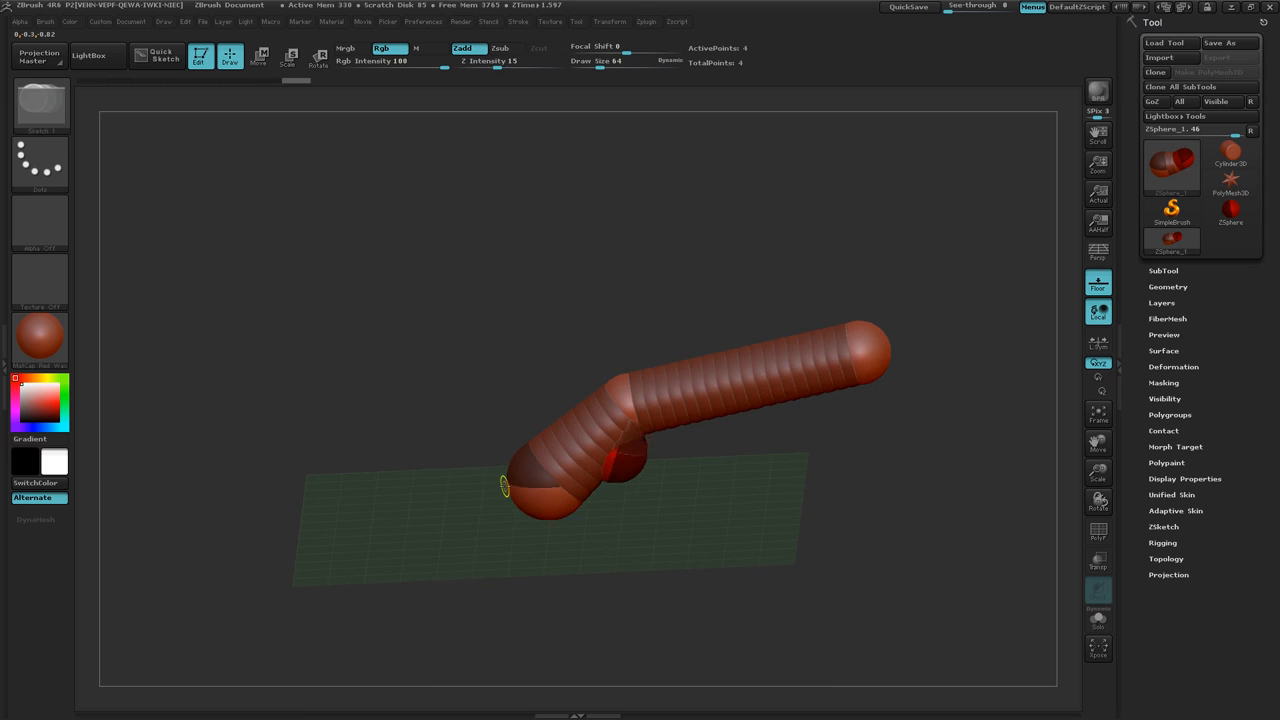
key(ctrl+z)
click(526, 490)
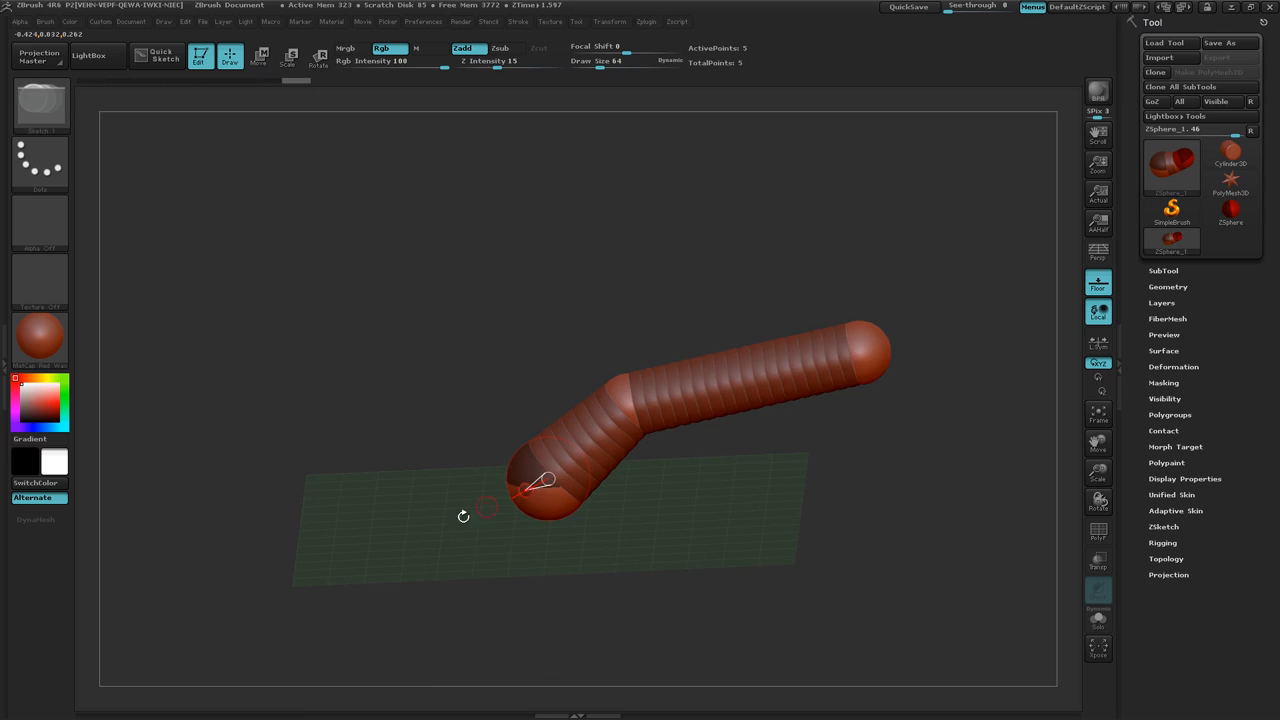
key(ctrl+z)
Add a same-size ZSphere to the free side of the root ZSphere and move it straight out horizontally
mouse_move(481, 497)
mouse_down()
mouse_move(497, 503)
mouse_move(497, 481)
mouse_move(469, 487)
mouse_up()
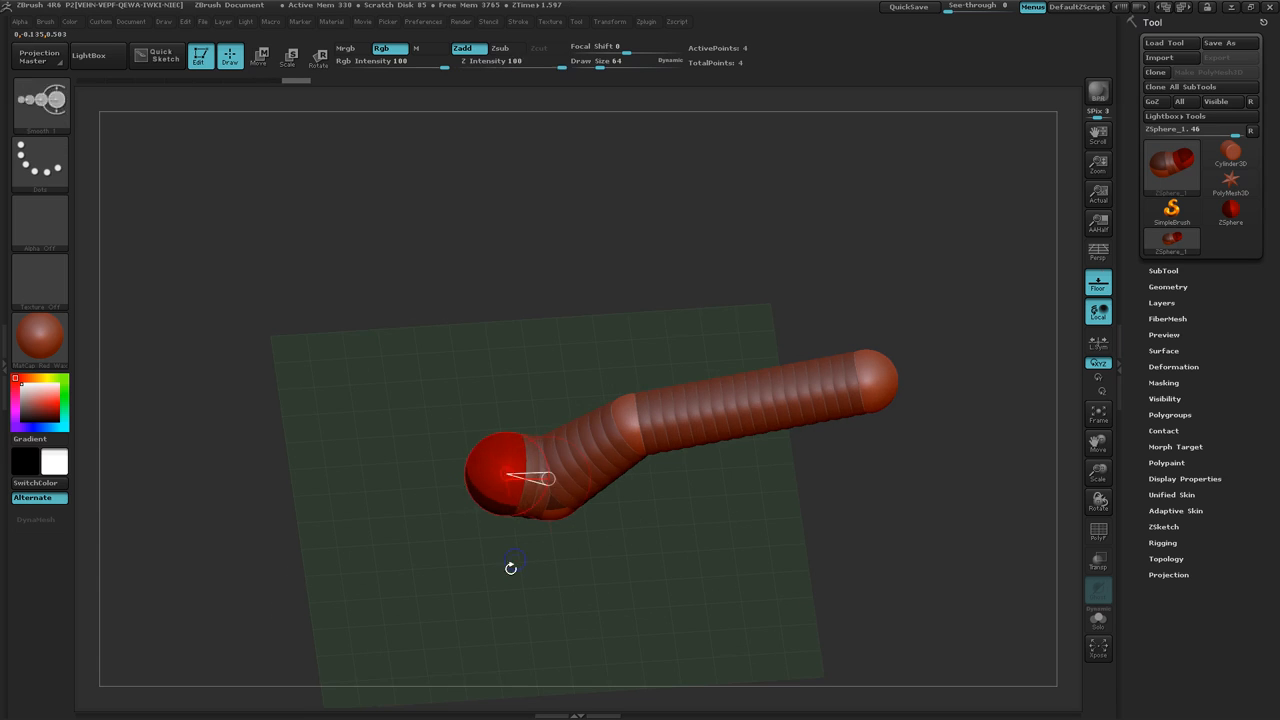
drag(508, 566, 387, 465)
key(w)
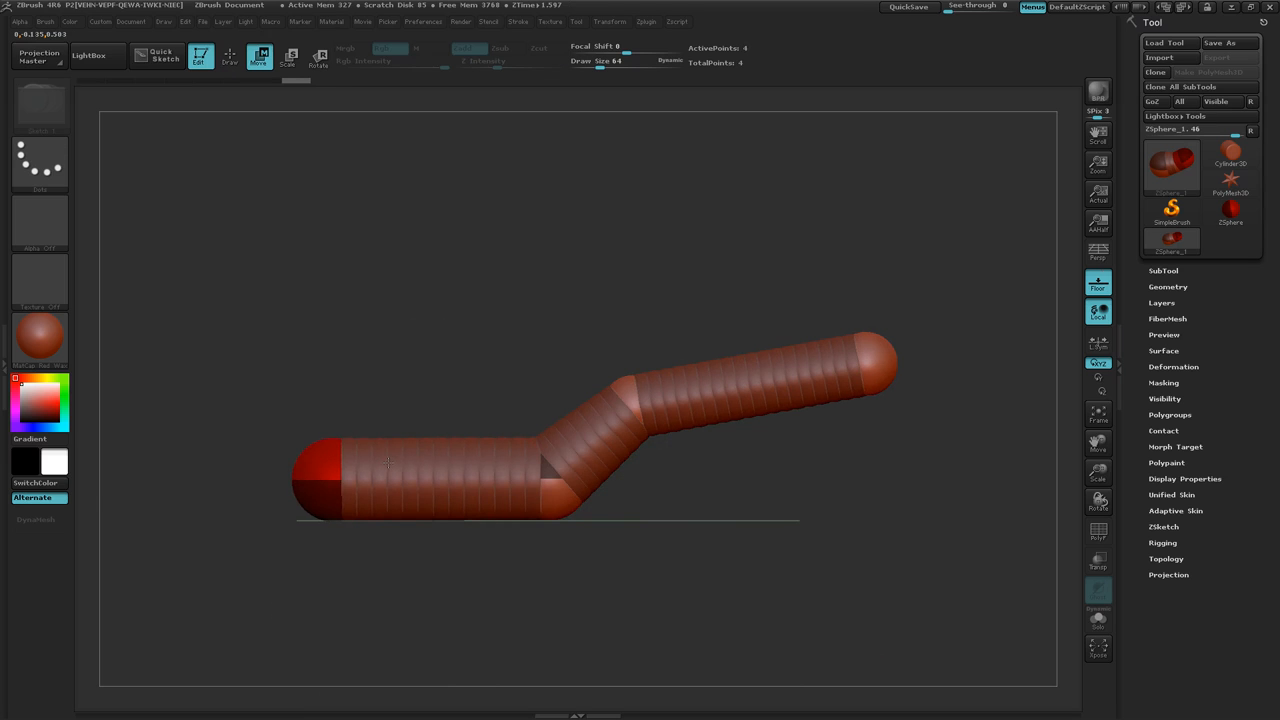
Shift the middle ZSphere slightly up and outward, and raise the end ZSphere to steepen the outer segment
mouse_move(600, 581)
mouse_down()
mouse_move(640, 618)
mouse_move(599, 599)
mouse_up()
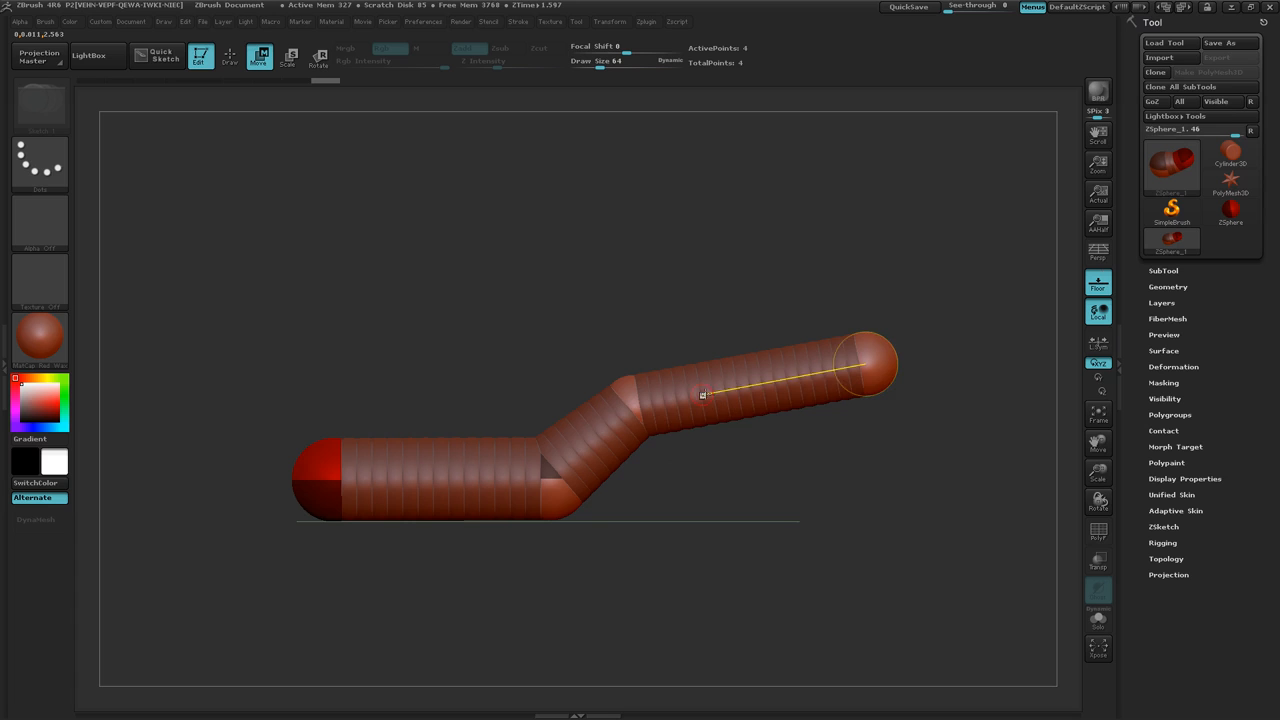
click(623, 394)
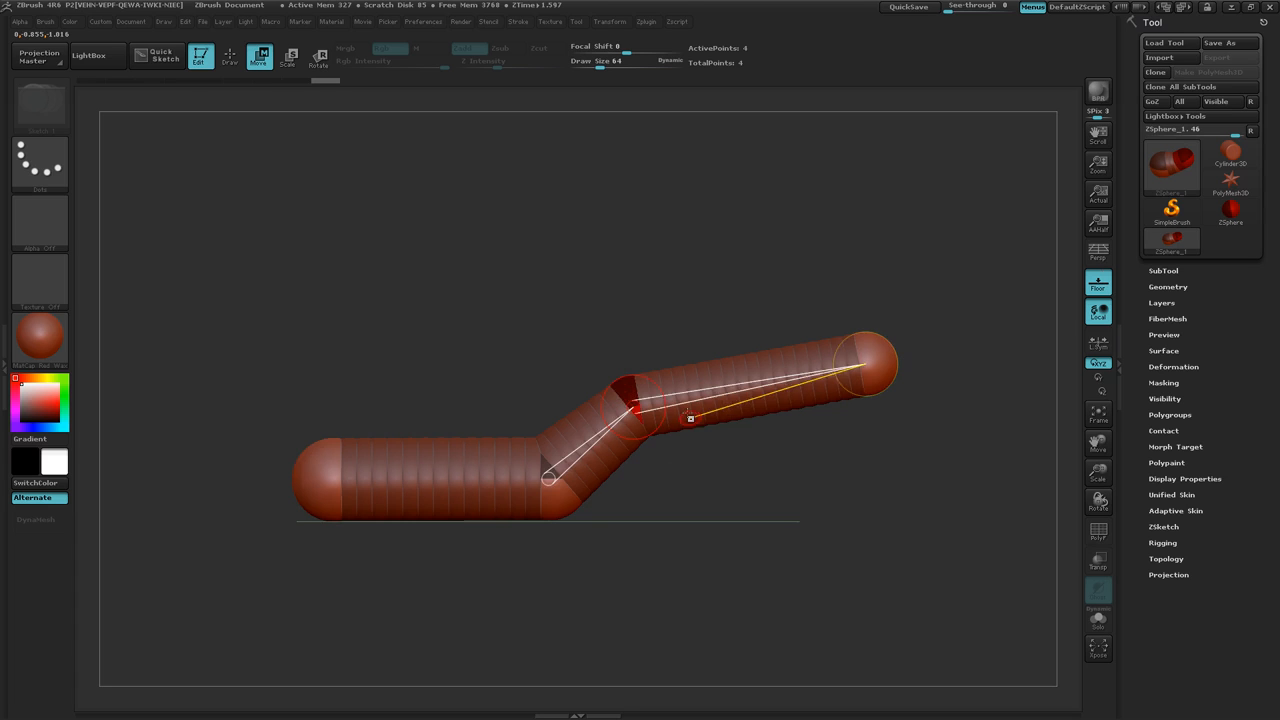
mouse_move(687, 398)
mouse_down()
mouse_move(699, 392)
mouse_move(690, 362)
mouse_move(702, 399)
mouse_move(694, 372)
mouse_move(699, 384)
mouse_up()
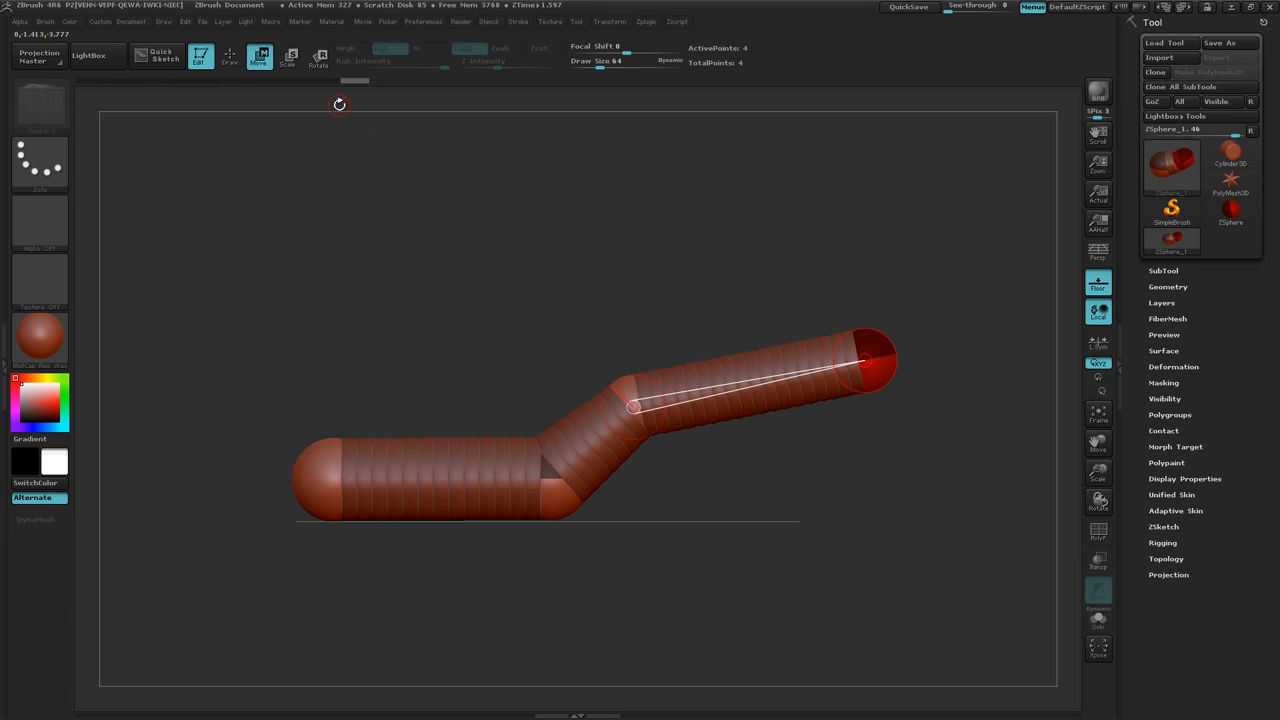
key(e)
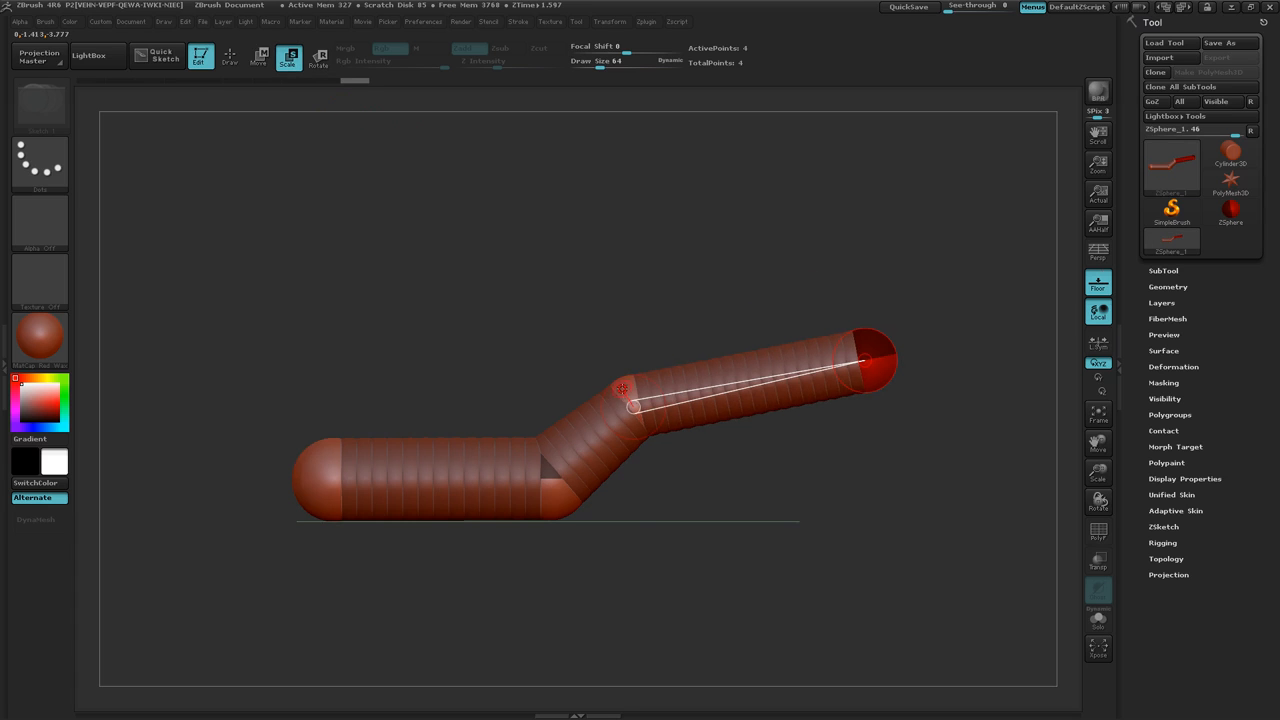
click(622, 390)
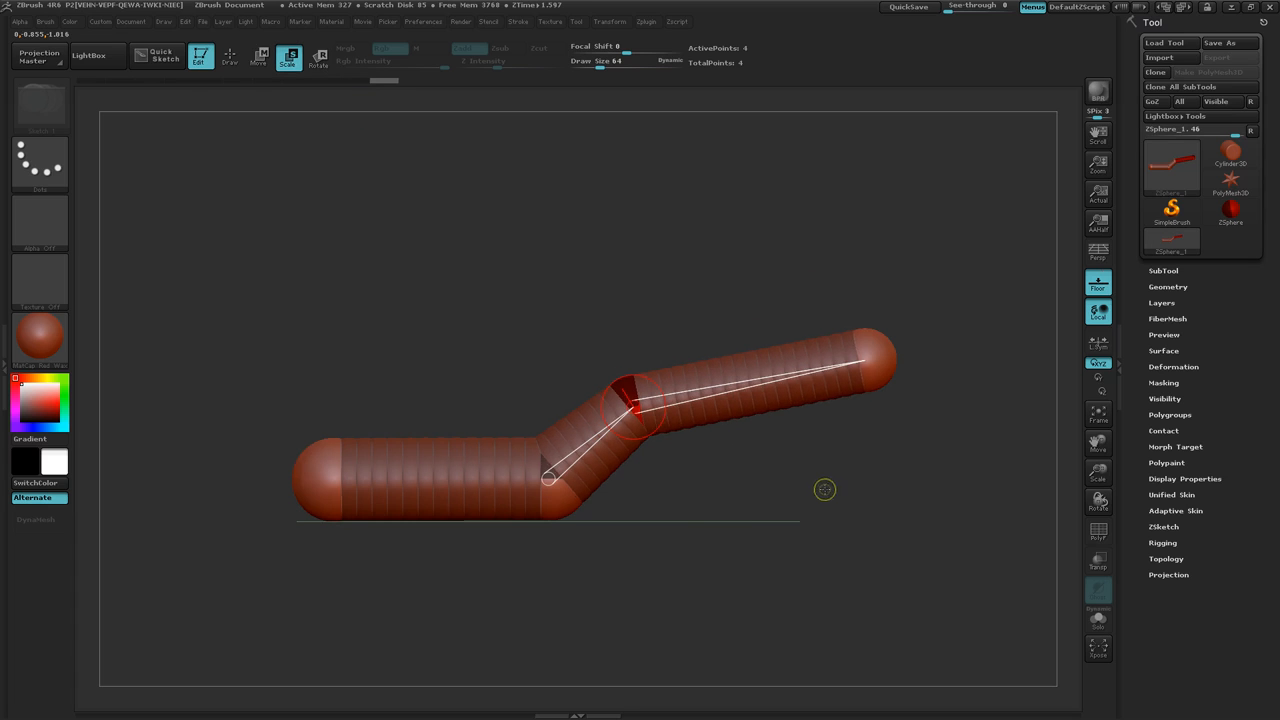
click(258, 56)
drag(633, 402, 638, 395)
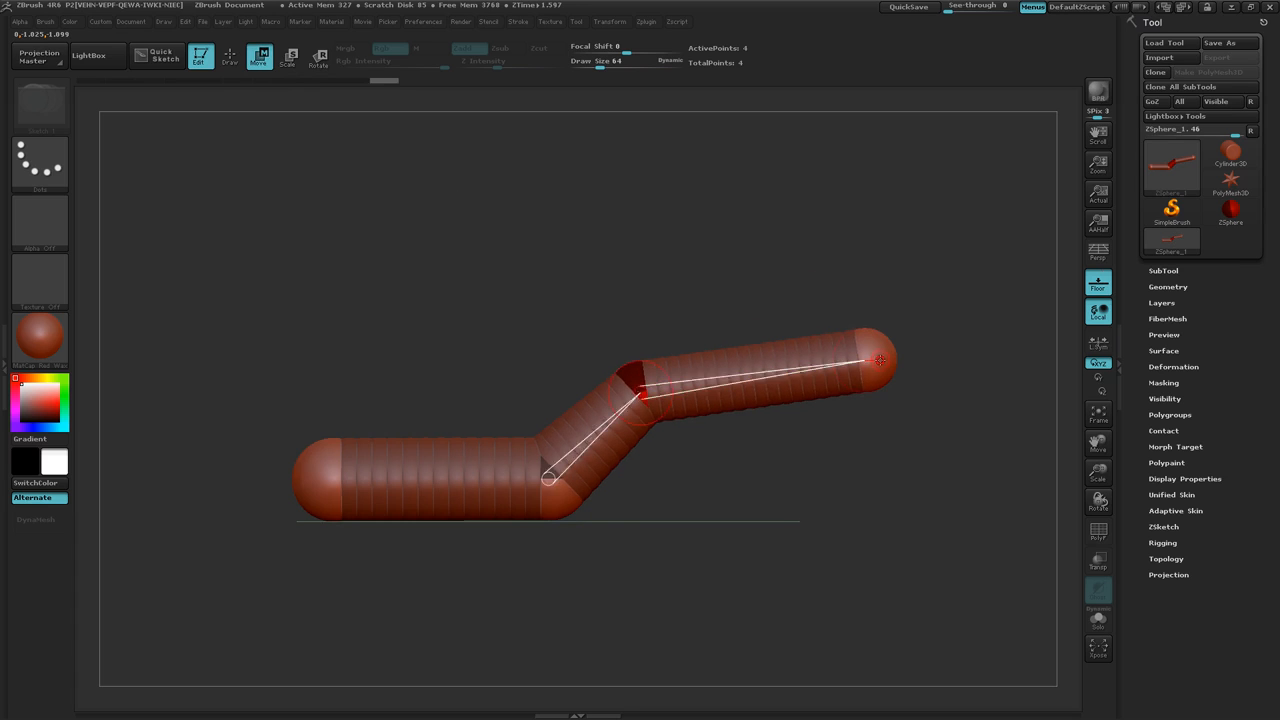
drag(873, 362, 887, 341)
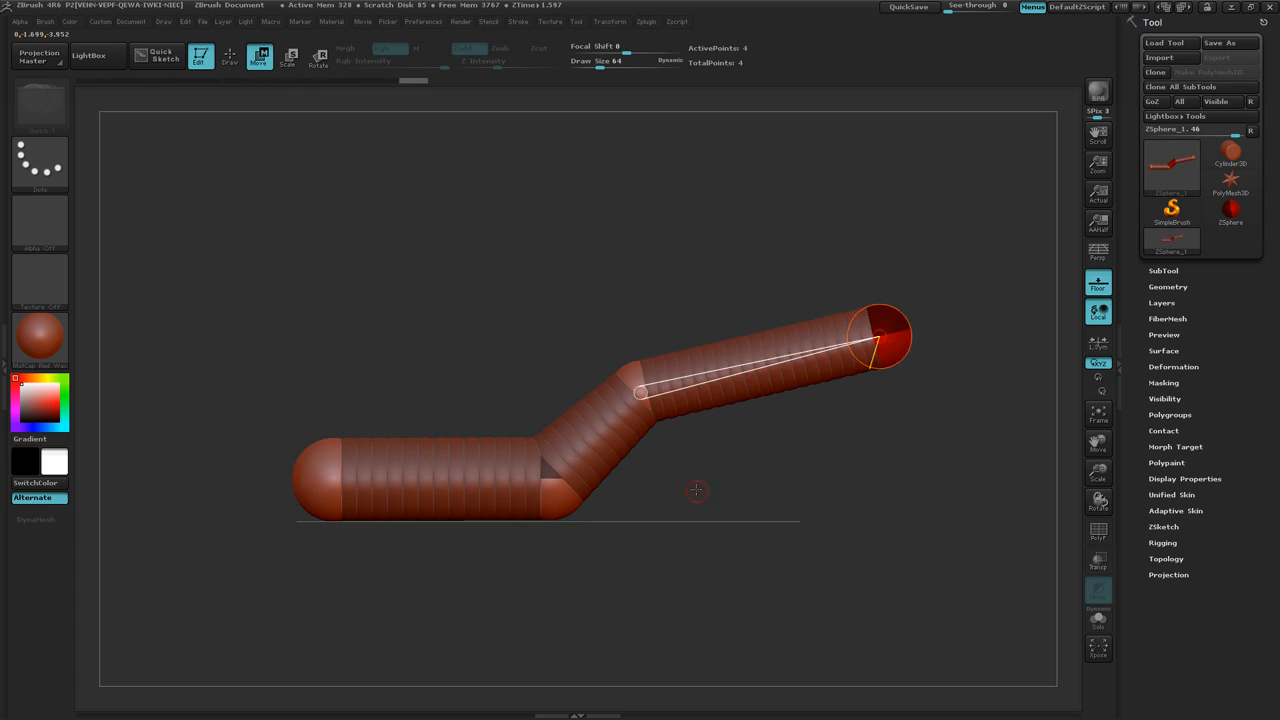
mouse_move(694, 489)
mouse_down()
mouse_move(710, 553)
mouse_move(705, 498)
mouse_move(694, 501)
mouse_up()
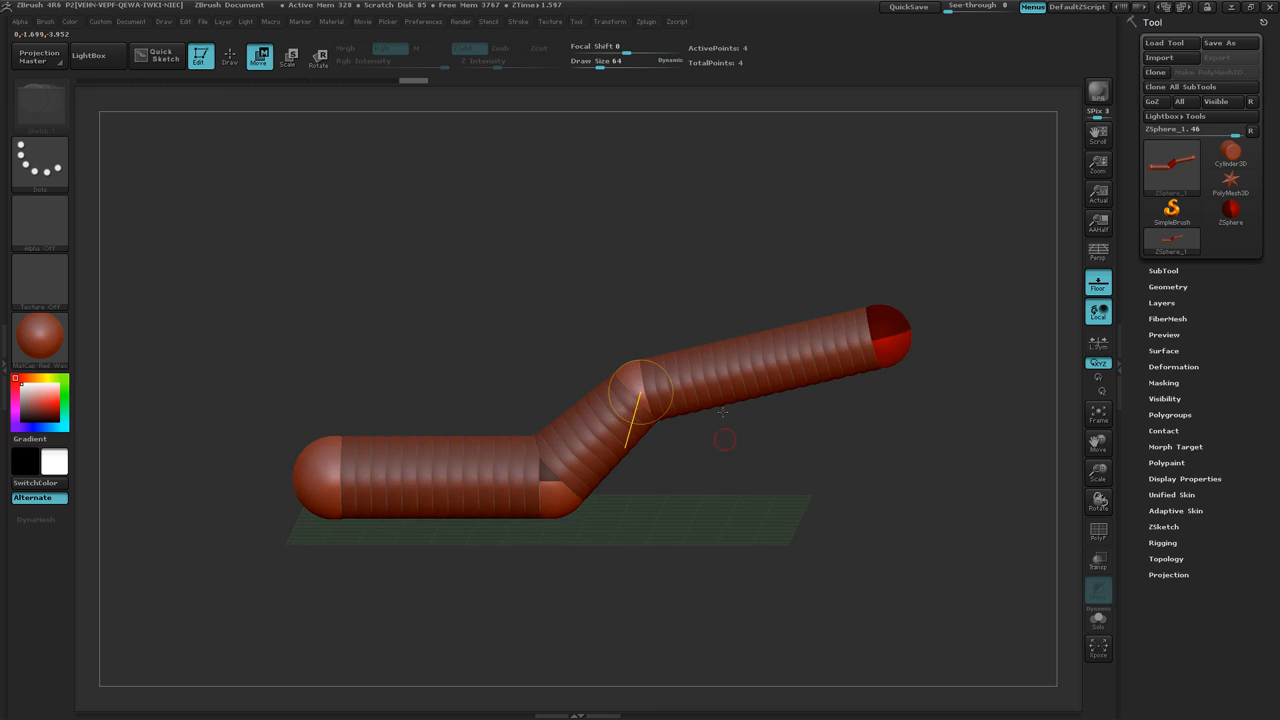
drag(745, 452, 750, 449)
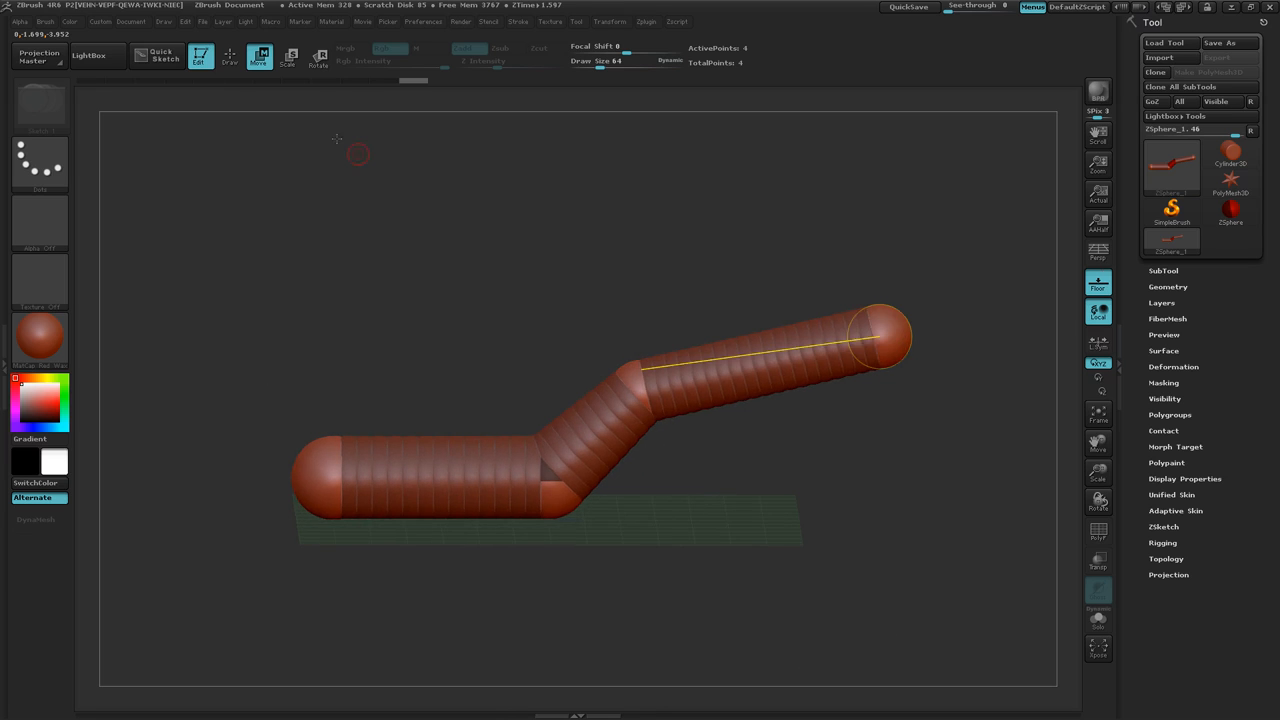
Try bending the outer segment by inserting a ZSphere midway along it and raising it, and undo the attempt
click(230, 56)
drag(771, 491, 776, 474)
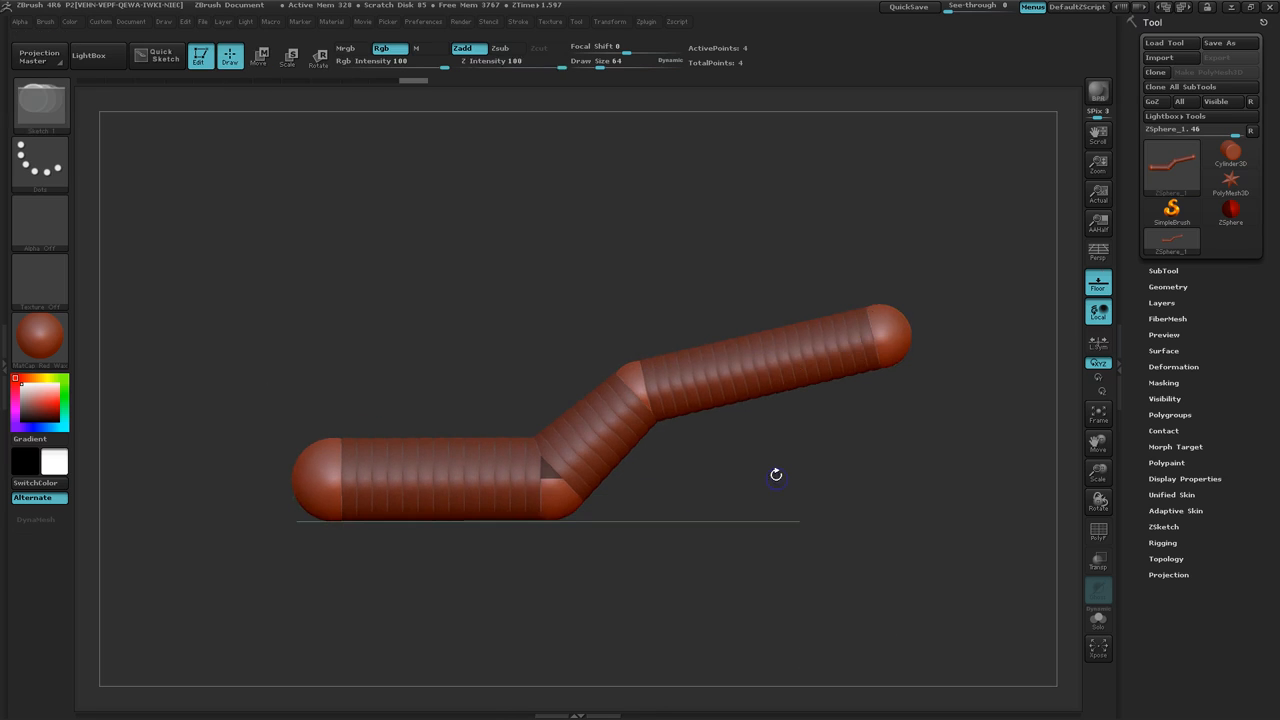
ctrl+right_drag(787, 453, 776, 424)
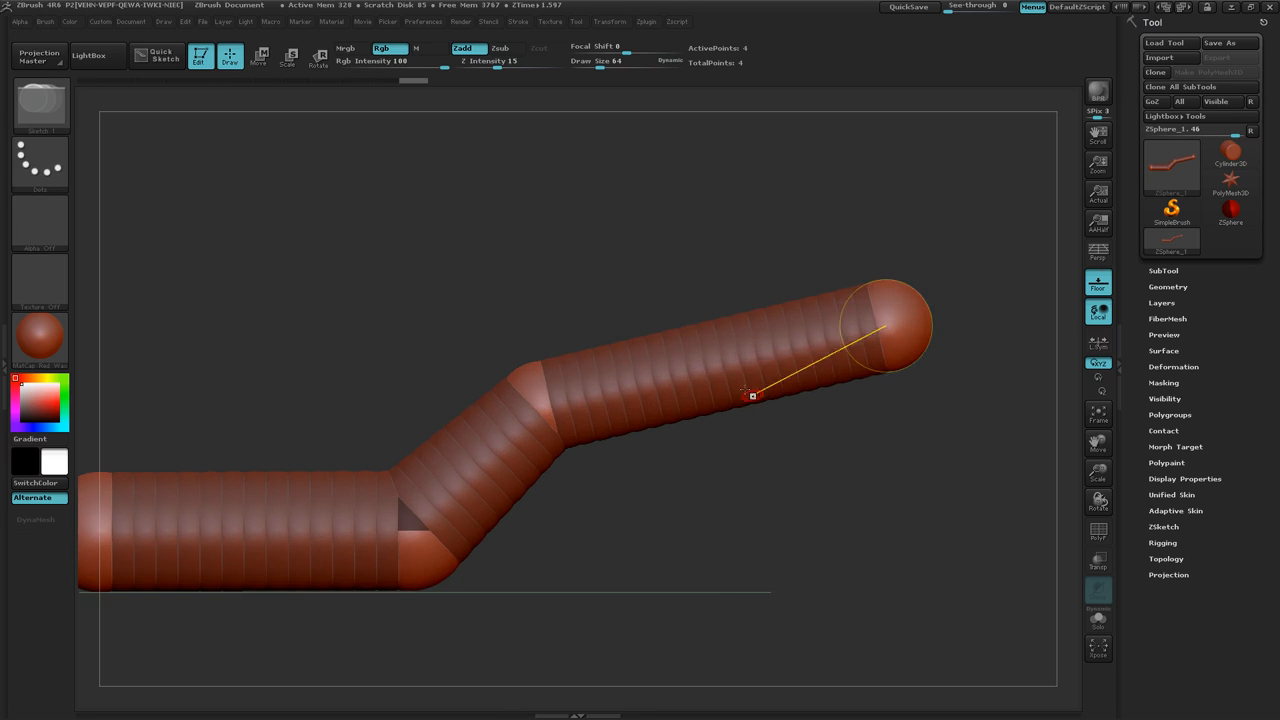
click(701, 356)
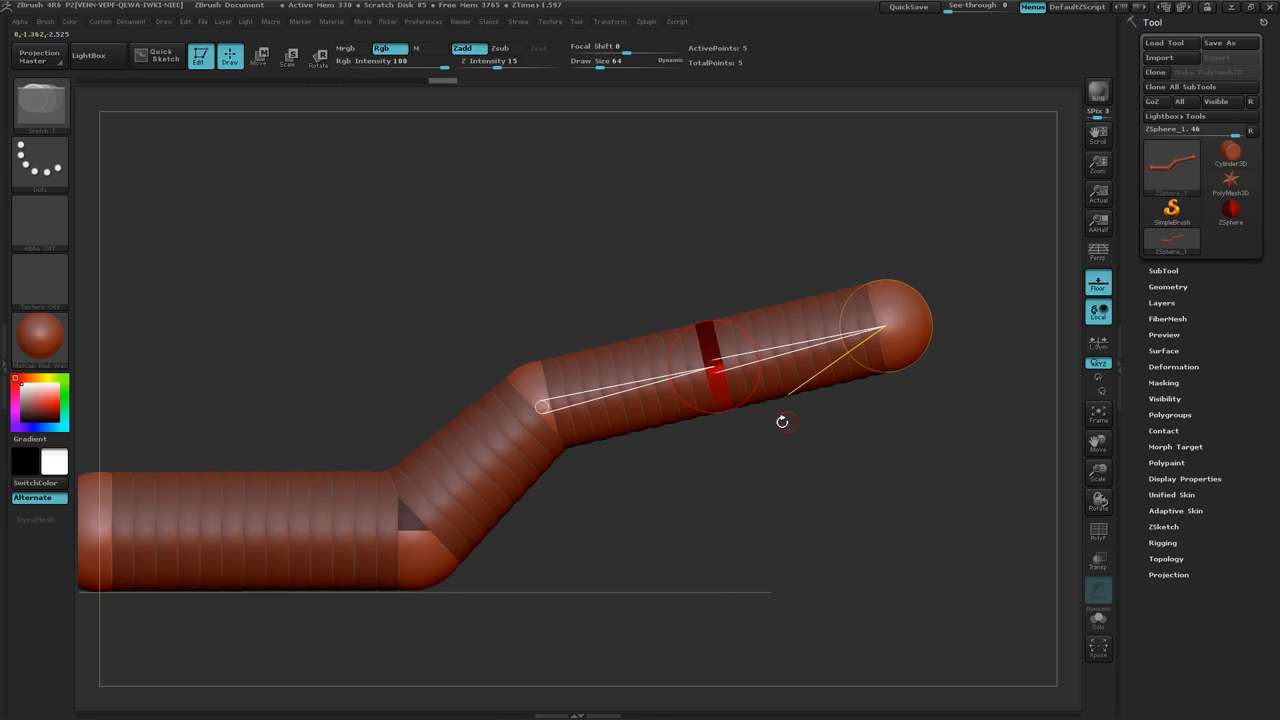
key(w)
mouse_move(710, 364)
mouse_down()
mouse_move(695, 330)
mouse_move(700, 345)
mouse_up()
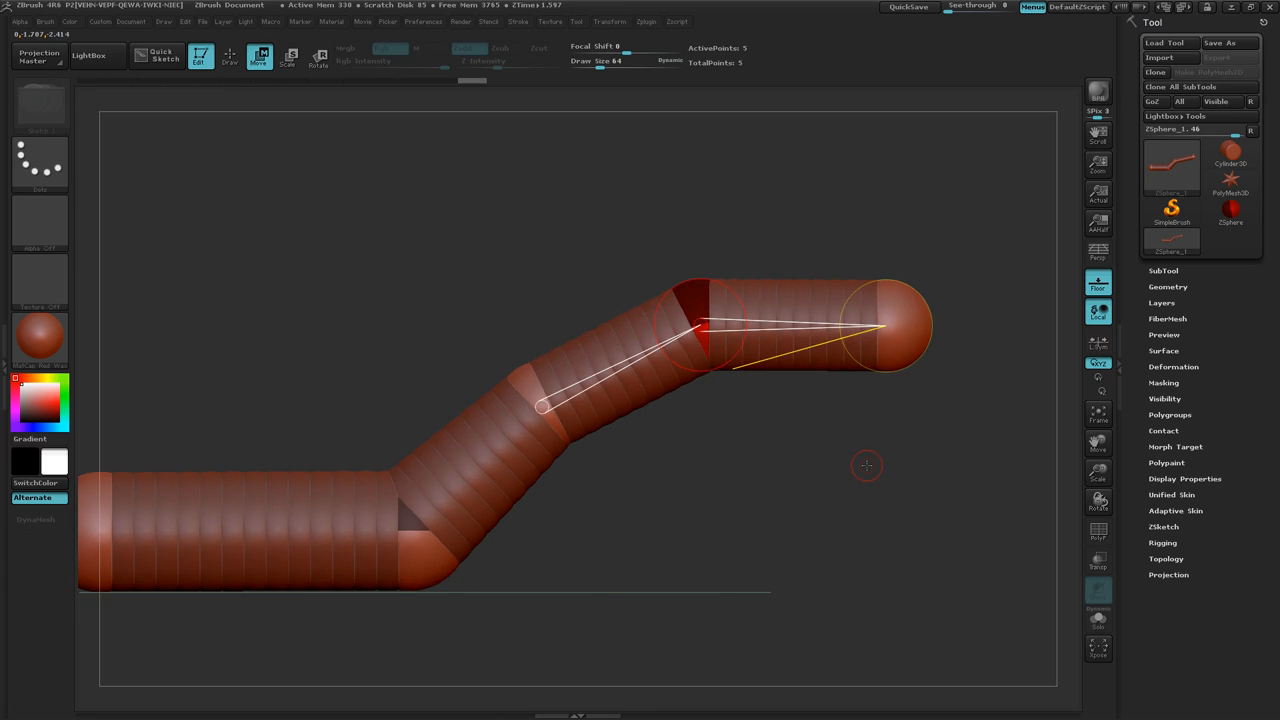
key(ctrl+z)
key(ctrl+z)
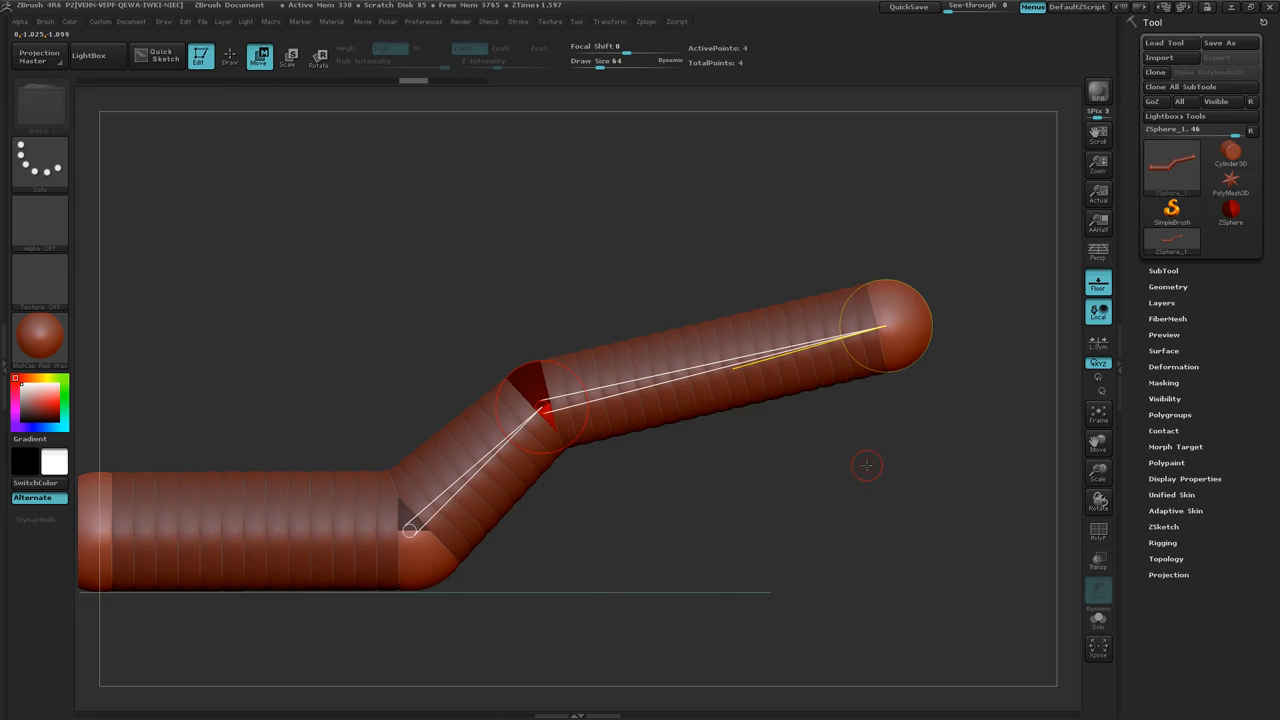
Preview the ZSphere chain's adaptive skin twice, returning to the ZSphere display each time
drag(752, 503, 767, 529)
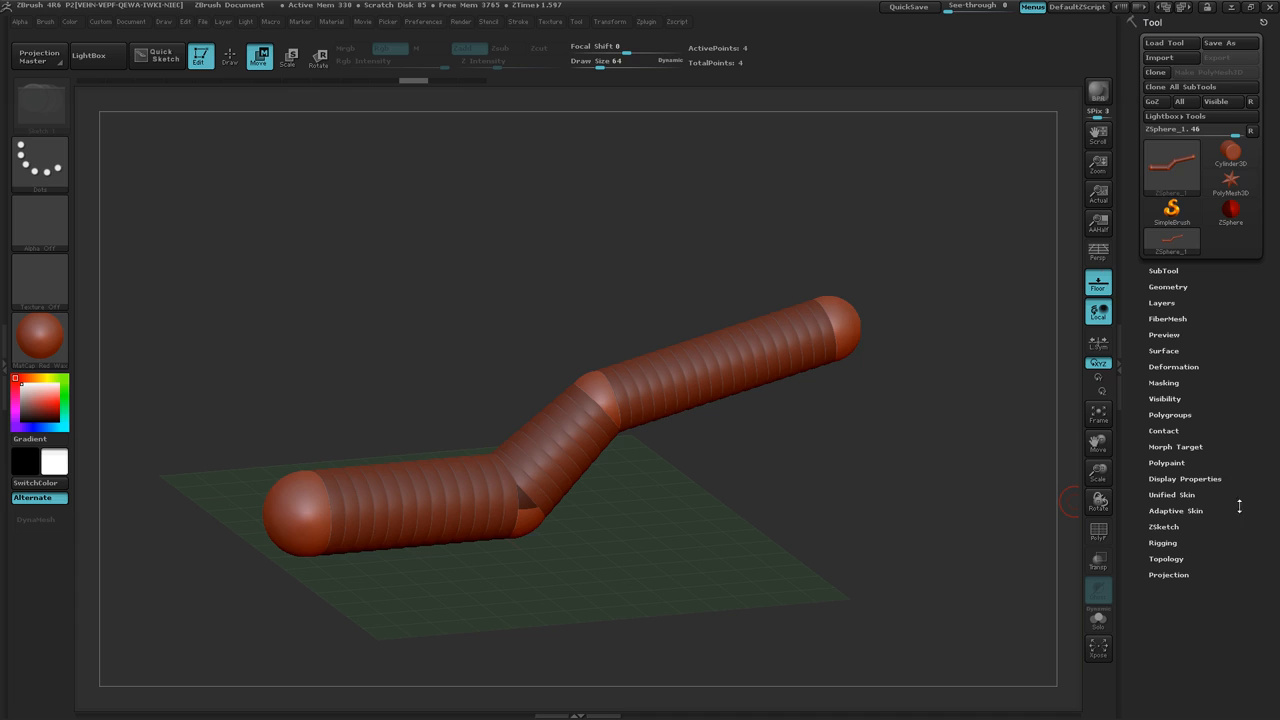
click(1176, 511)
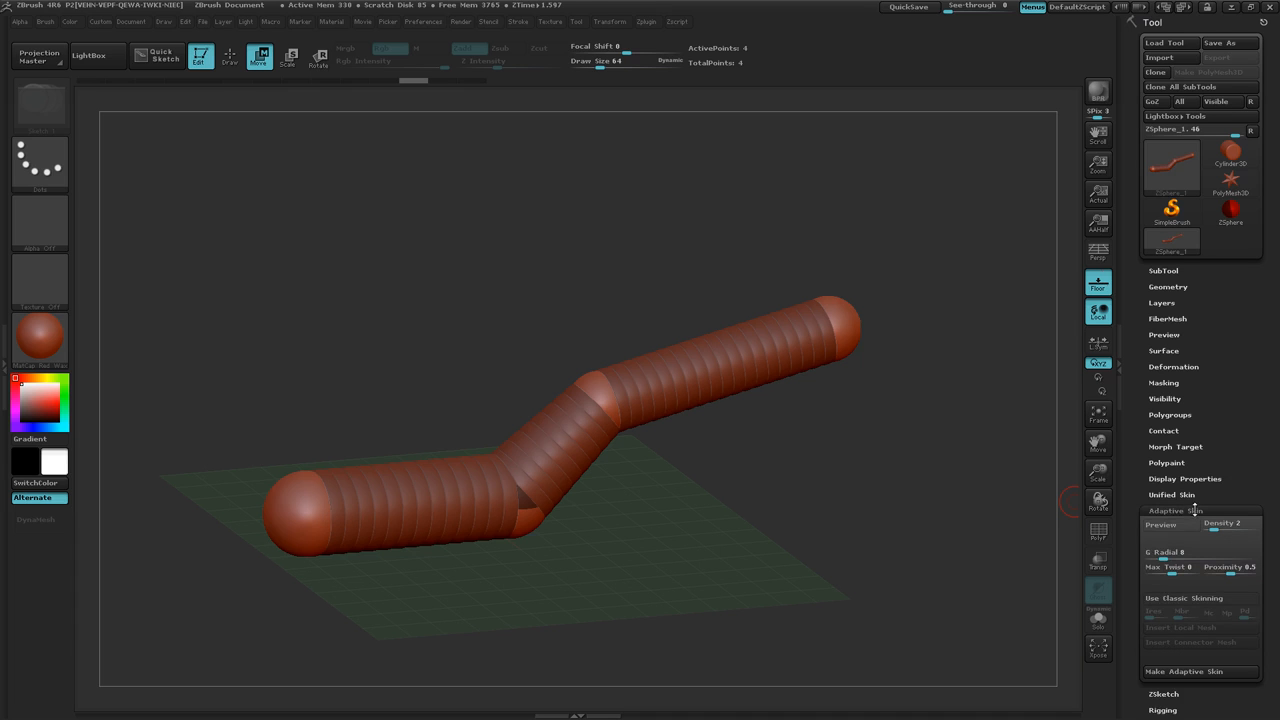
click(1180, 526)
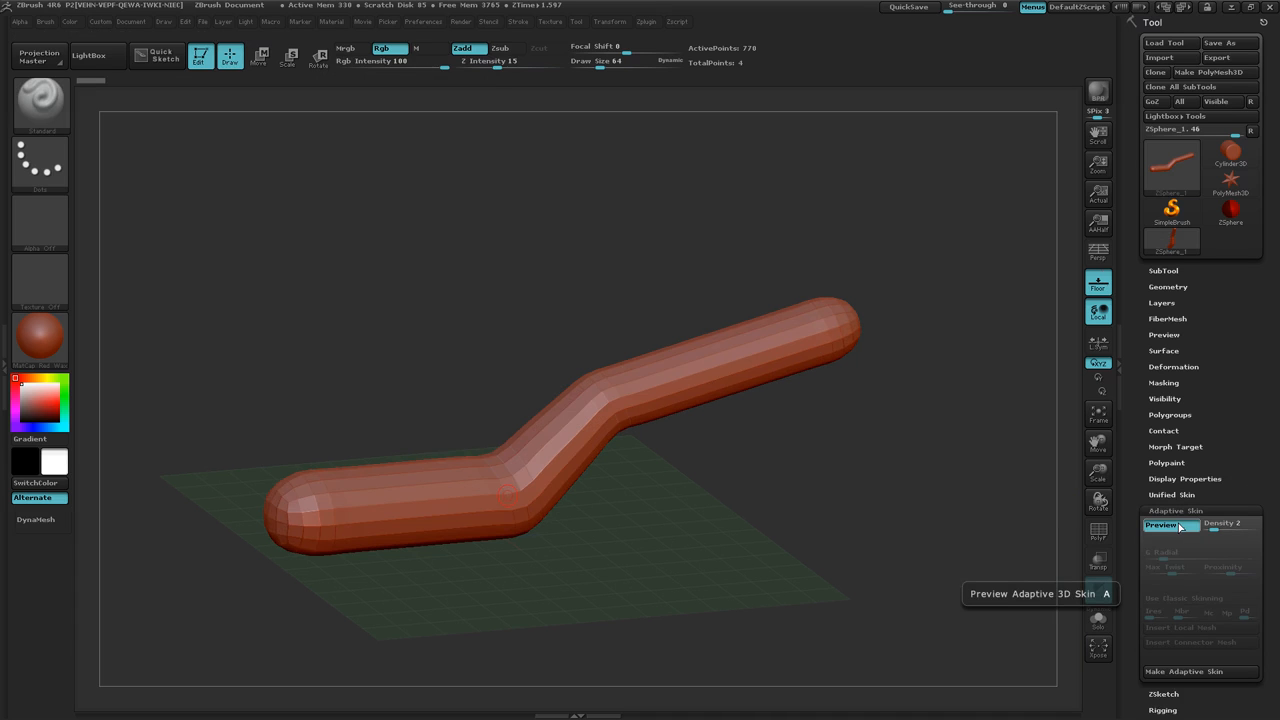
click(1180, 526)
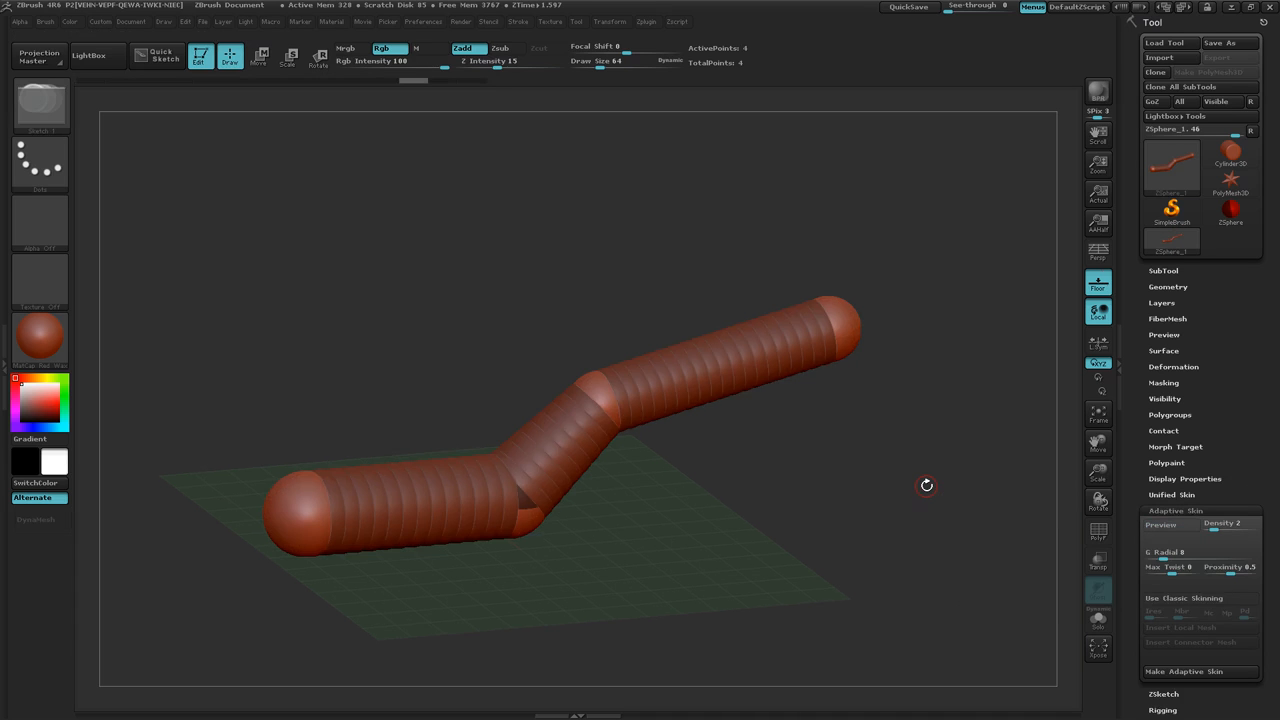
key(a)
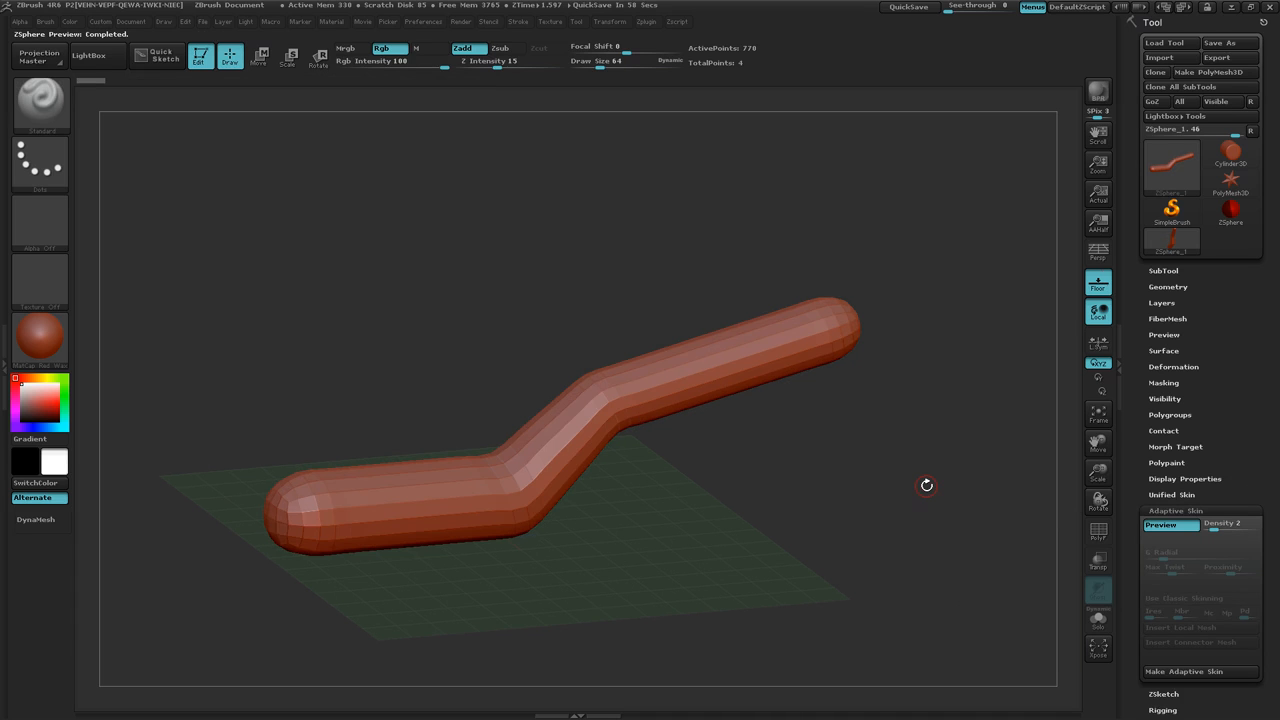
key(a)
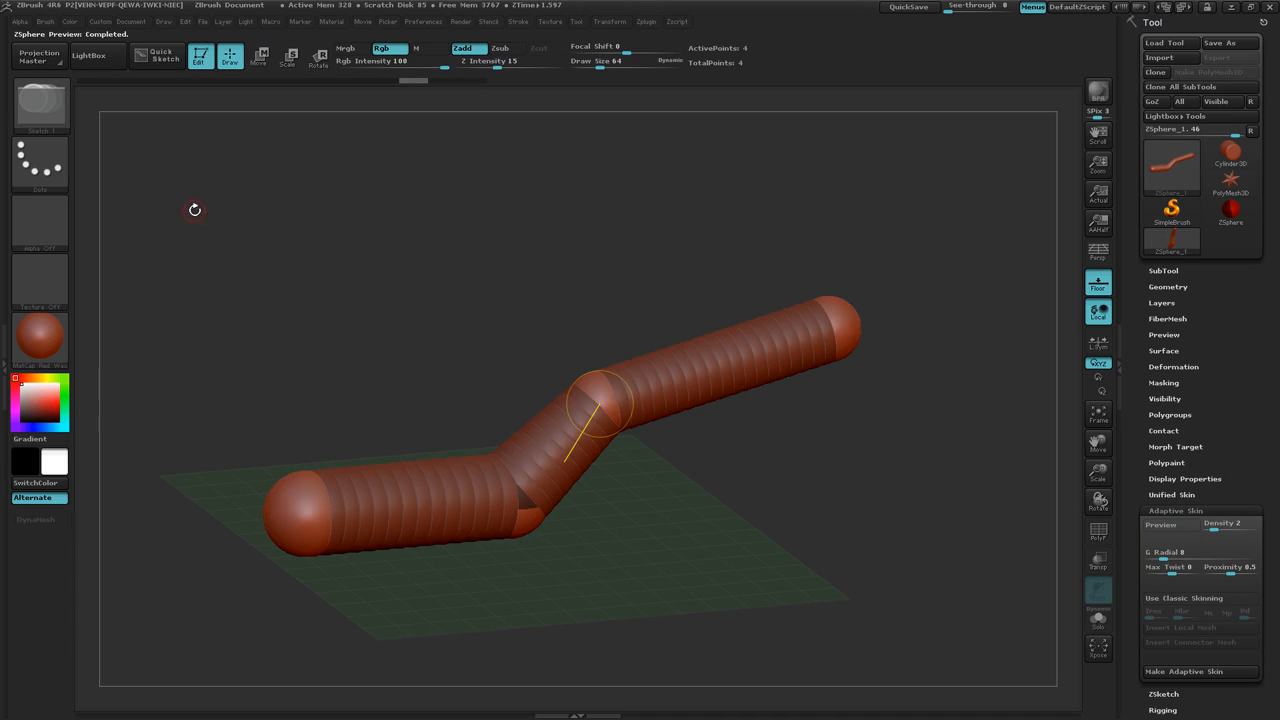
Assign BasicMaterial to the ZSphere chain and preview its adaptive skin
click(40, 336)
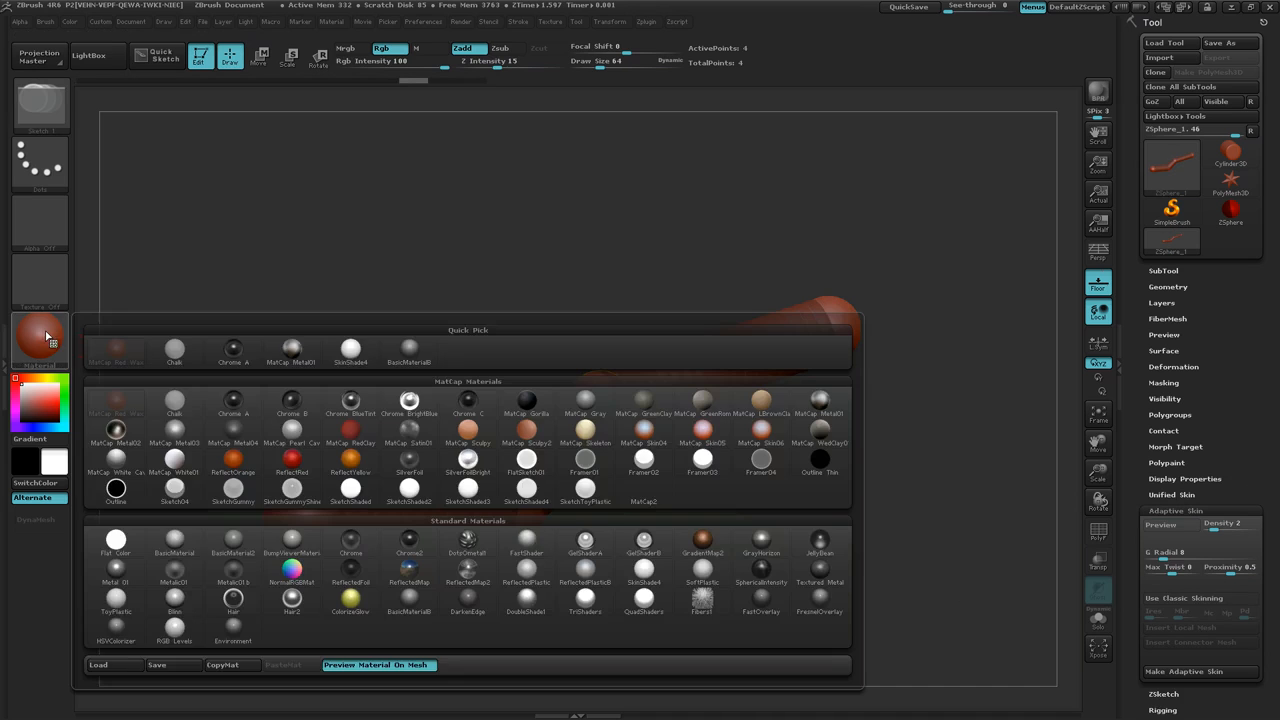
click(185, 545)
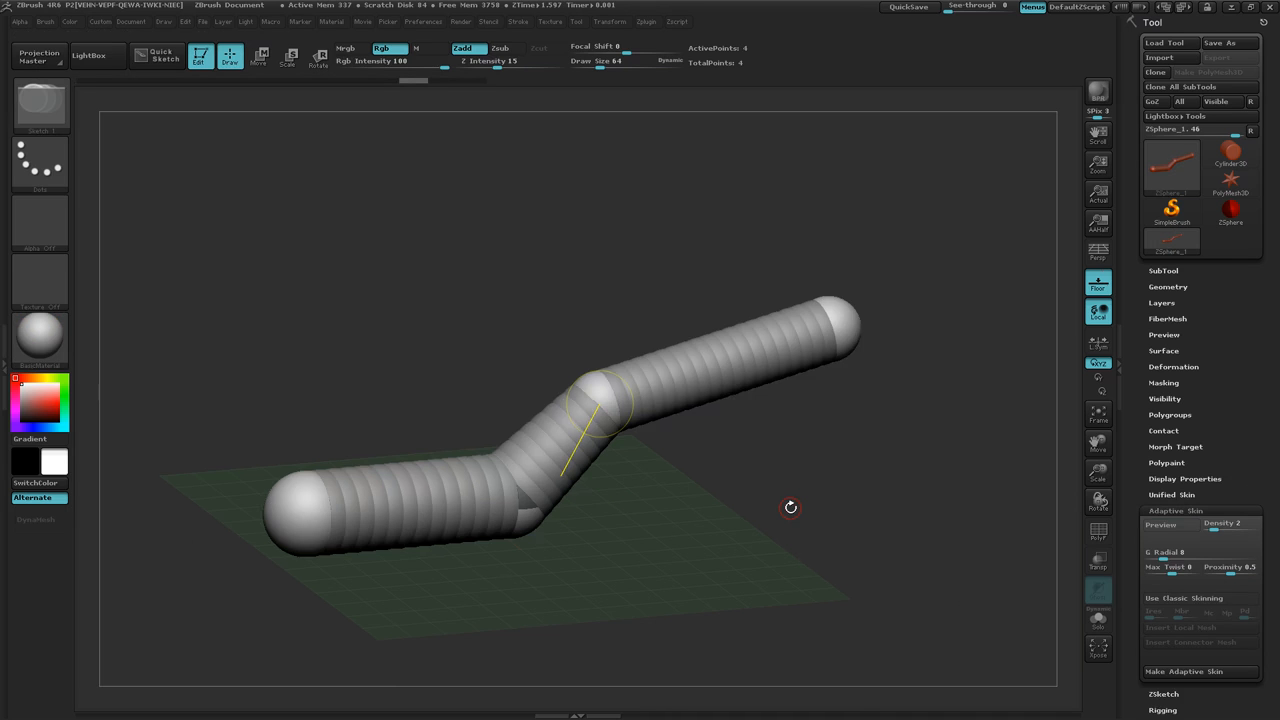
key(a)
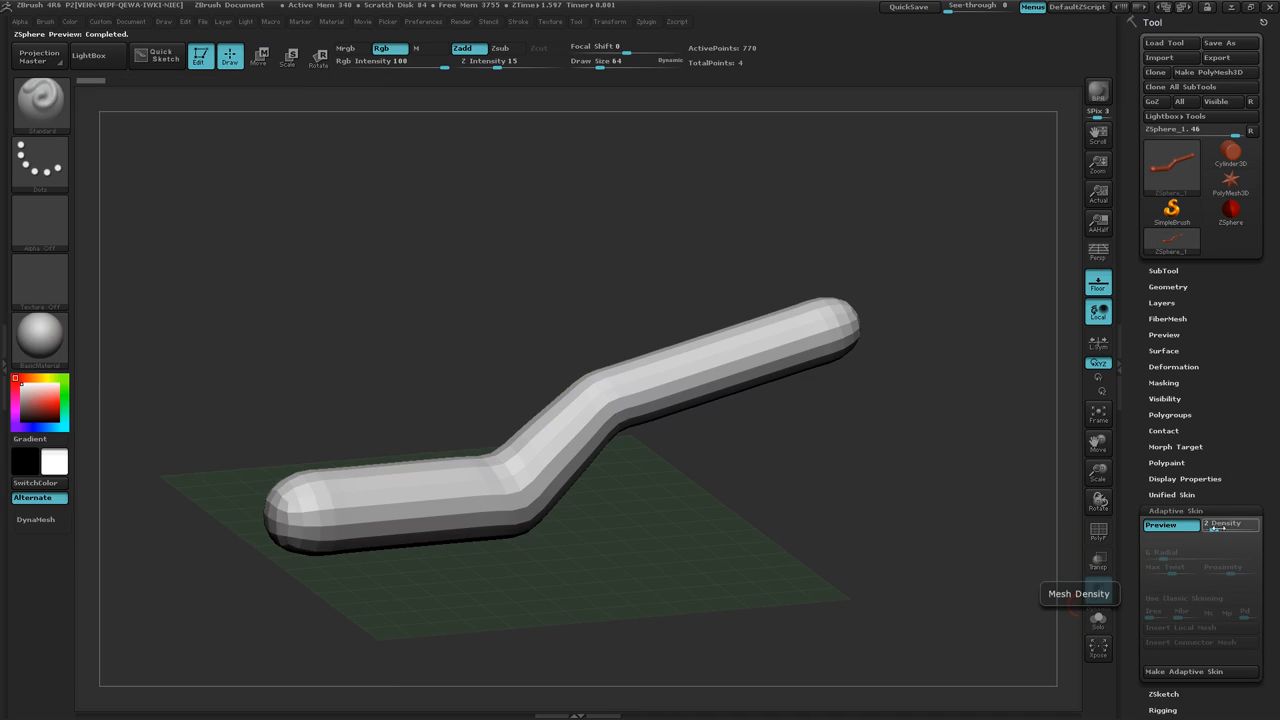
Lower the adaptive skin density to 1 to inspect the coarse mesh, and raise it to 5 for a smooth one
drag(1216, 527, 1207, 529)
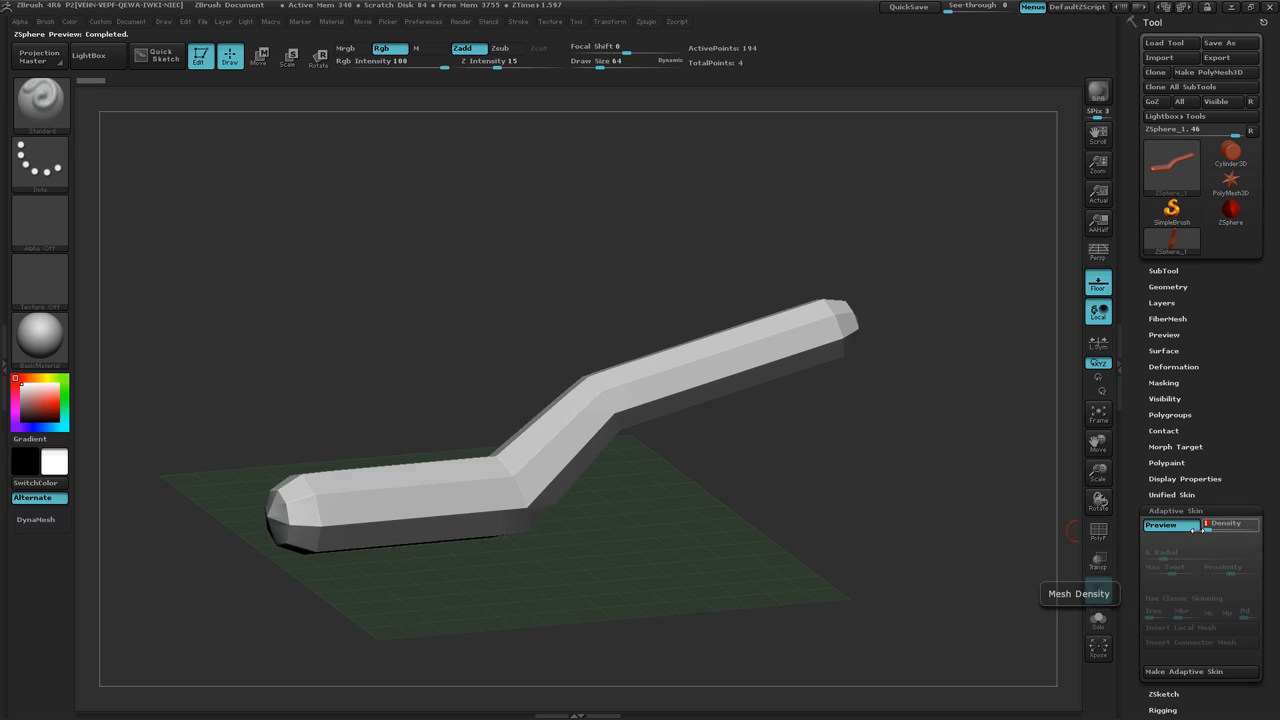
drag(830, 515, 788, 507)
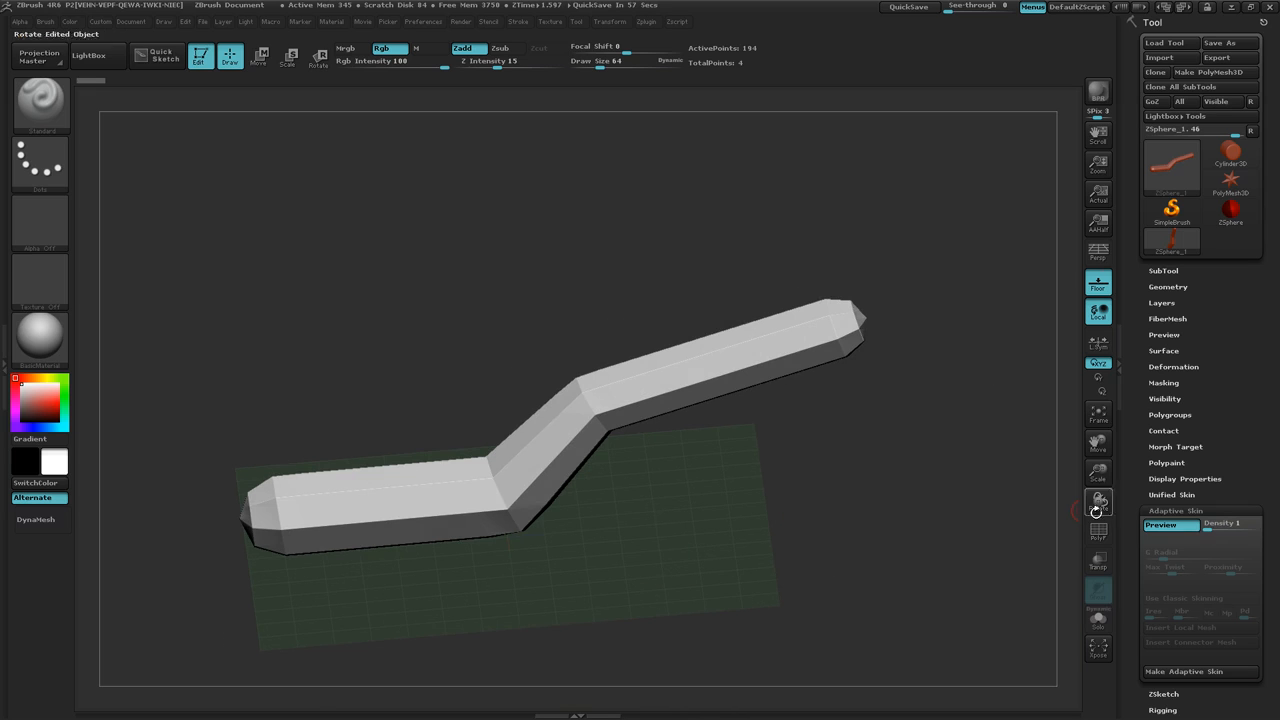
drag(1208, 528, 1232, 528)
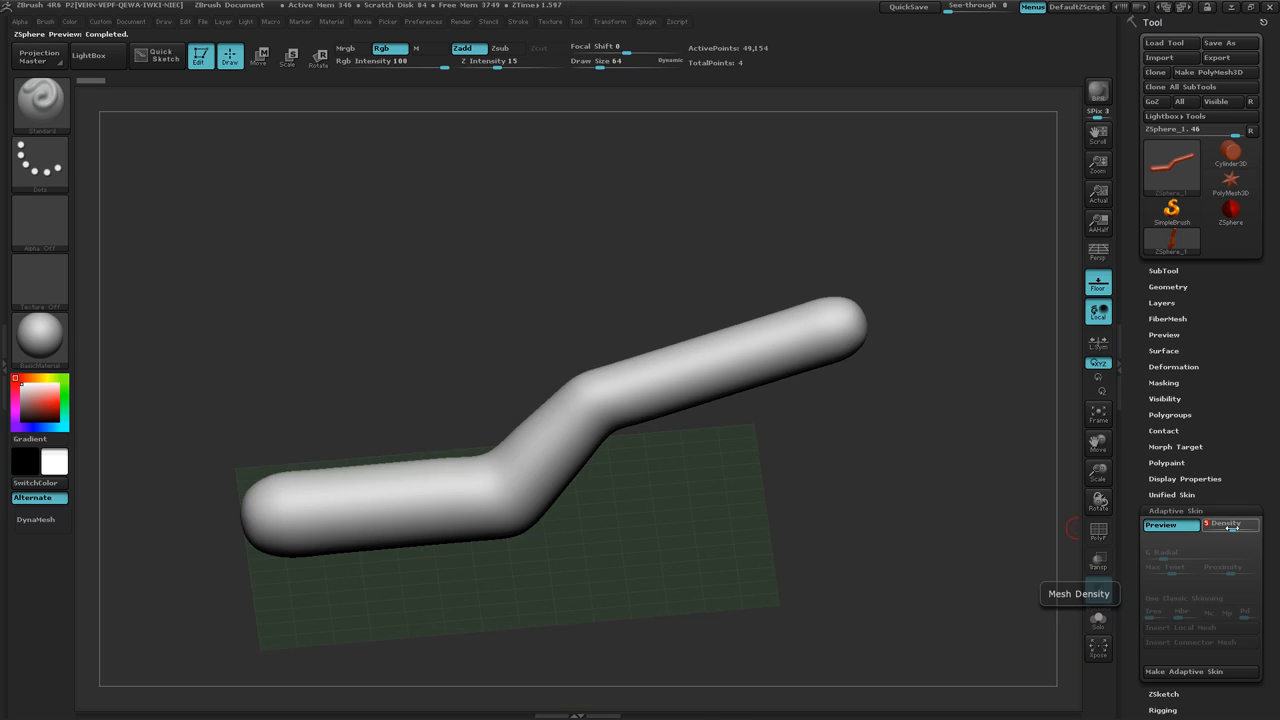
drag(1045, 528, 840, 514)
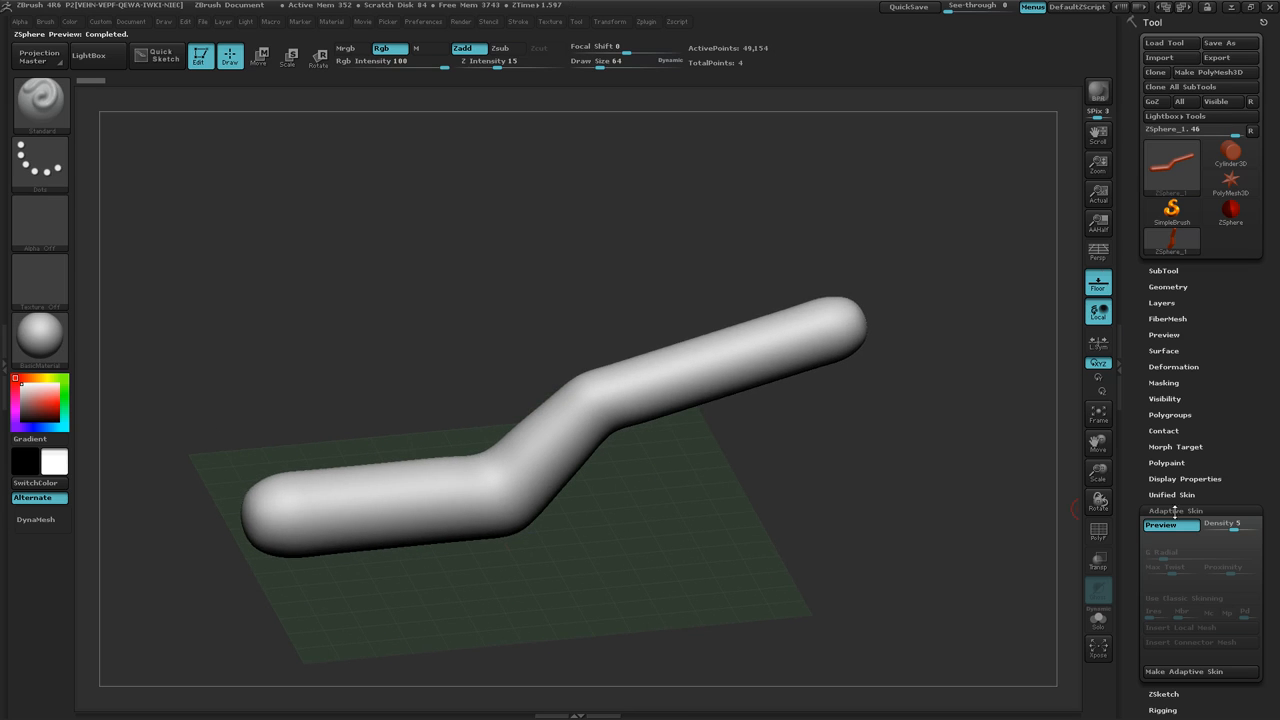
Generate a separate adaptive skin mesh from the ZSphere chain and turn off the skin preview
scroll(1240, 620, down, 1)
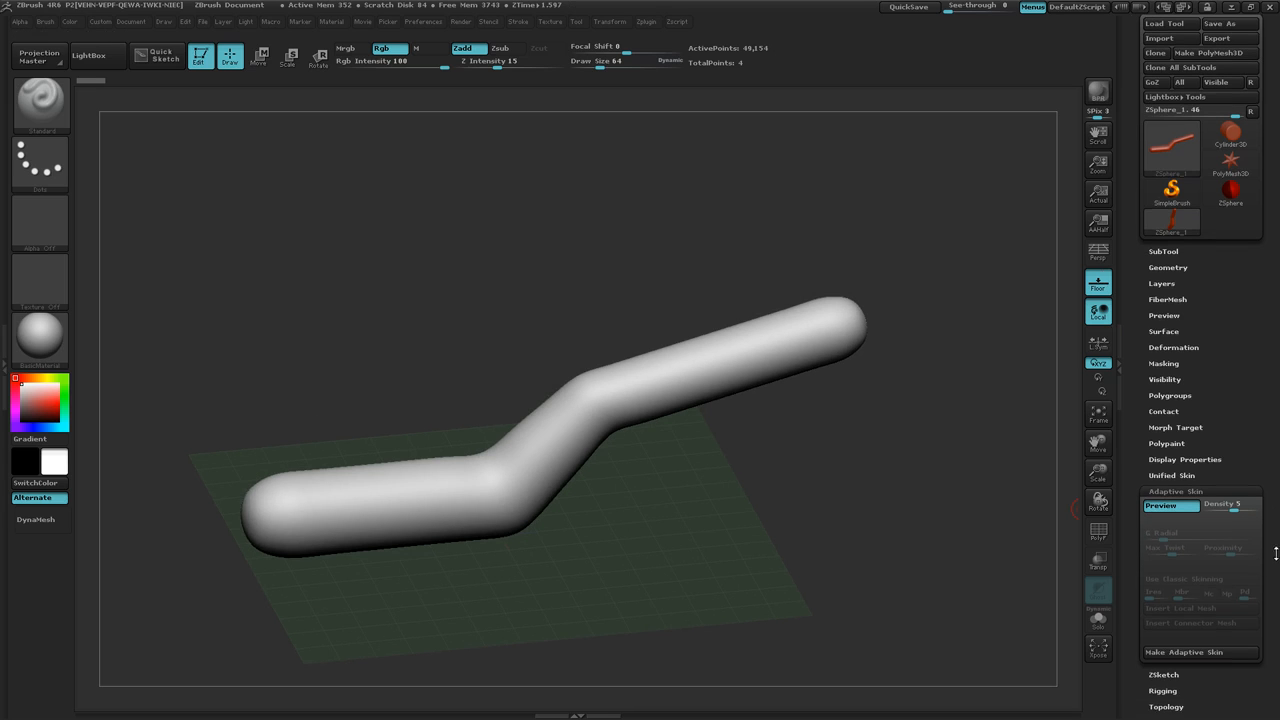
click(1218, 648)
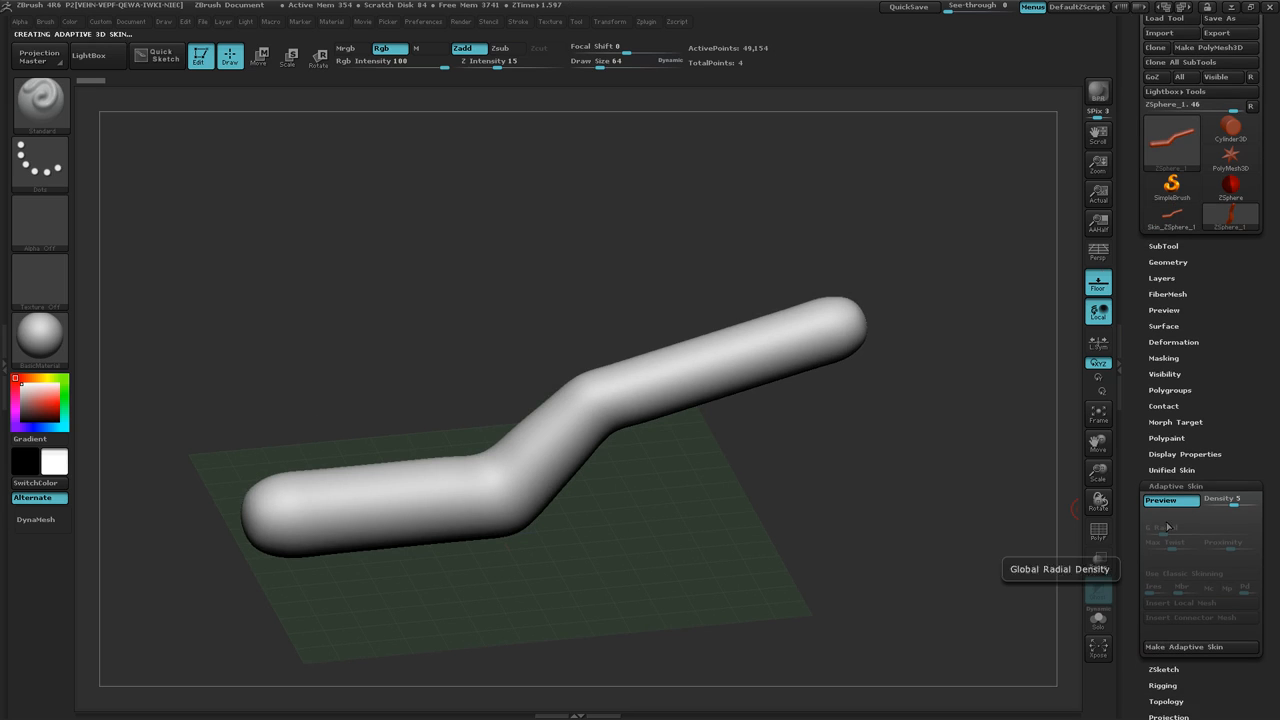
click(1166, 505)
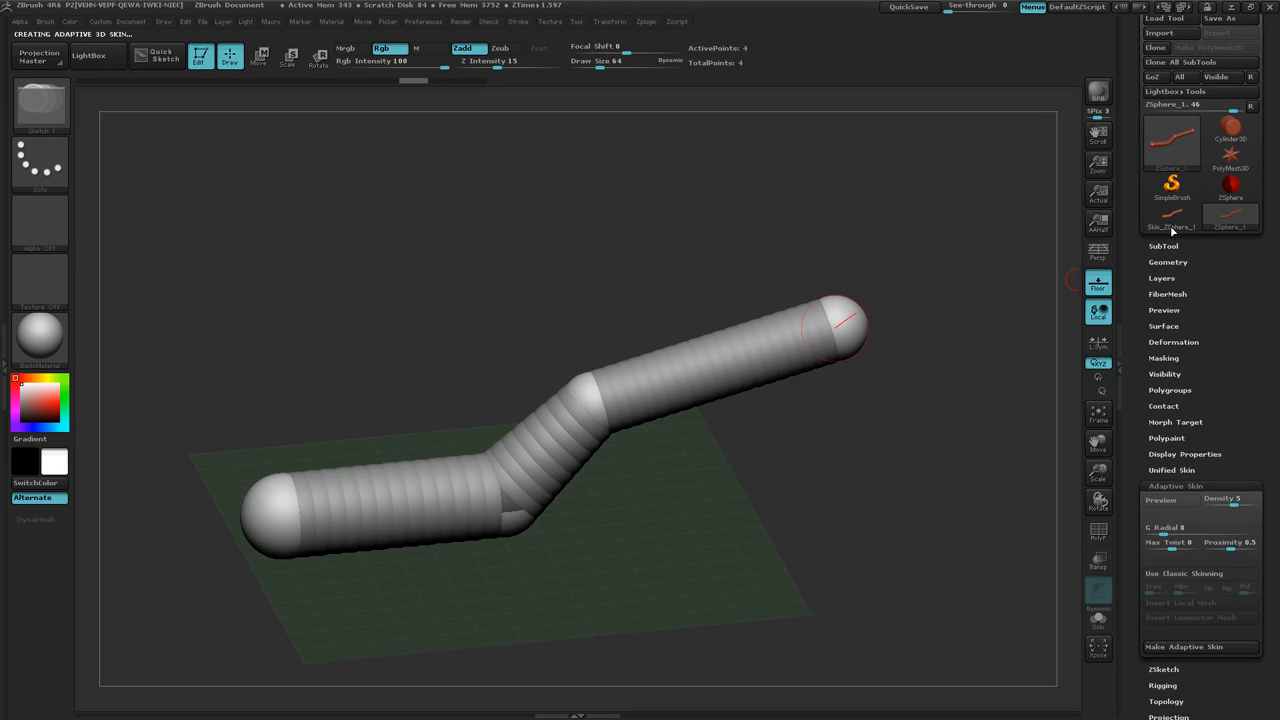
Switch to the generated adaptive skin mesh to inspect it, and switch back to the original ZSphere chain
mouse_move(1173, 218)
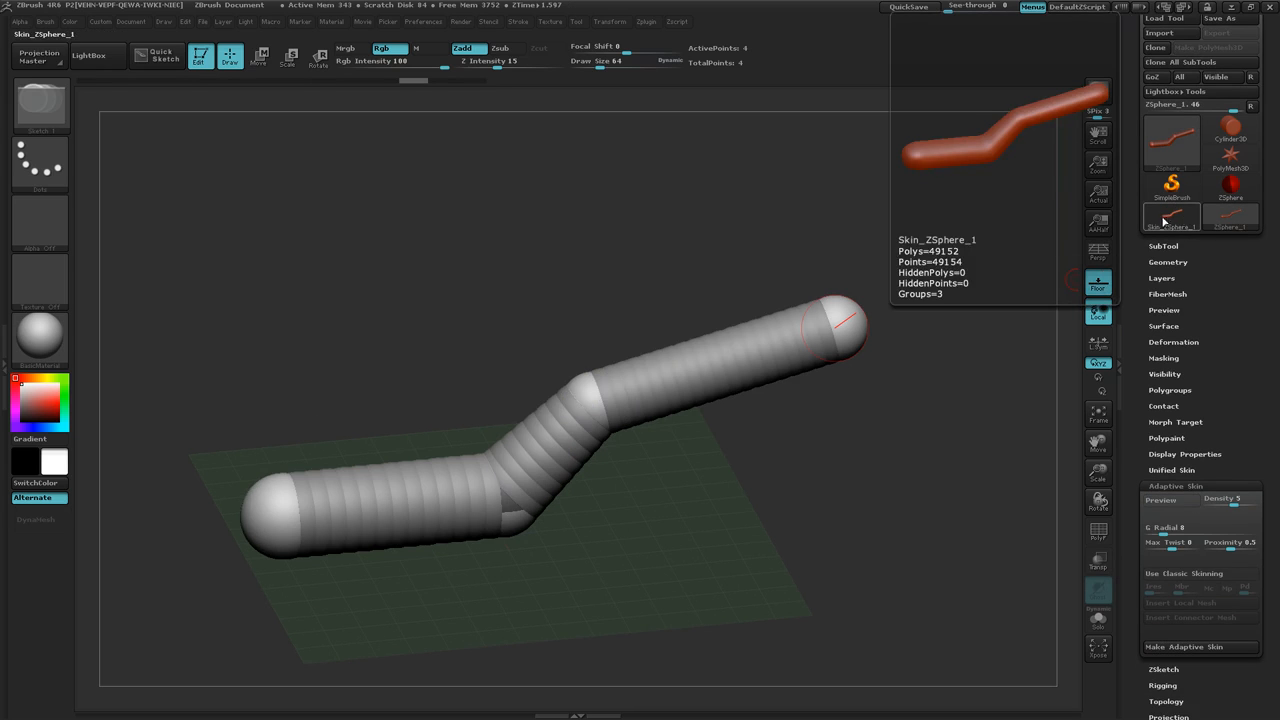
click(1164, 222)
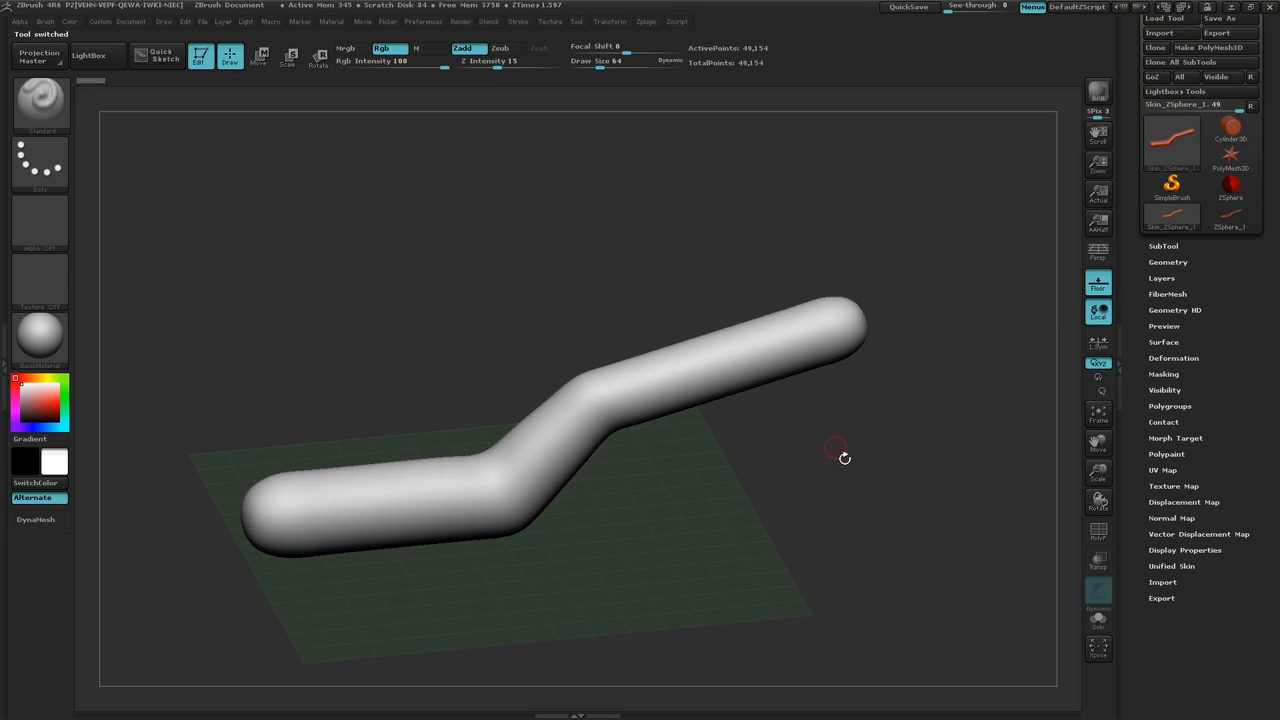
drag(856, 500, 856, 525)
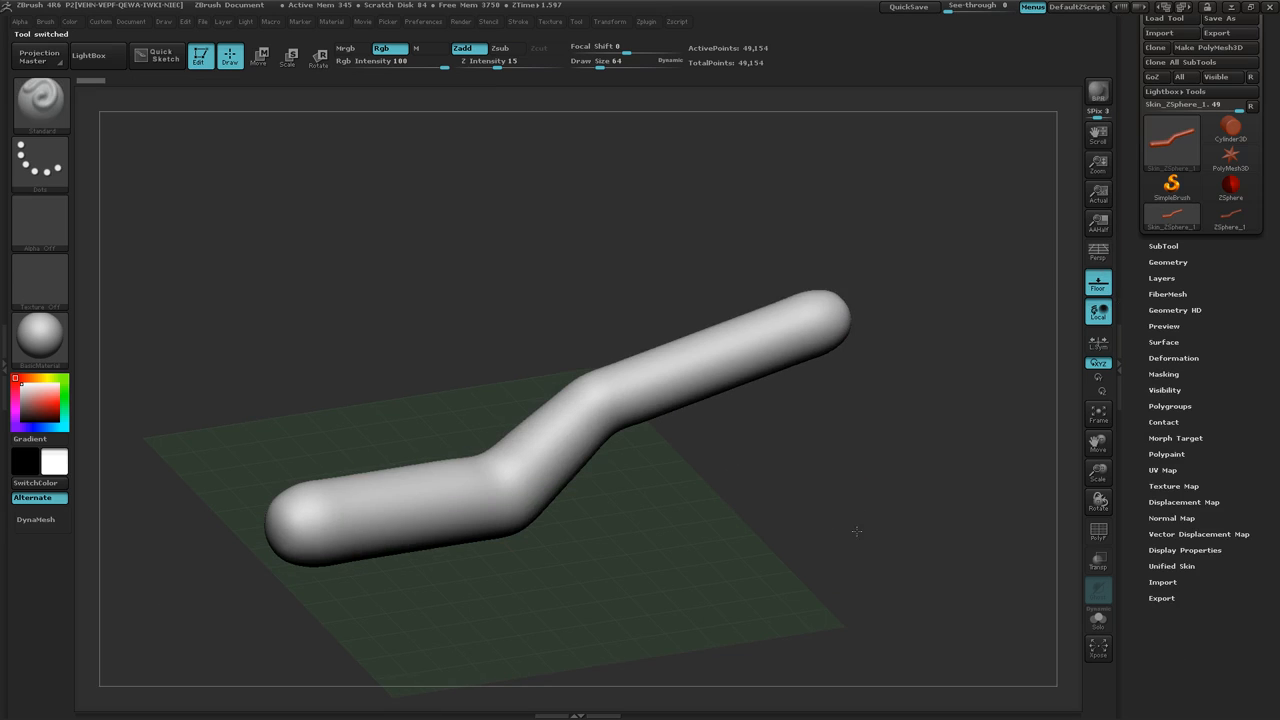
click(1238, 216)
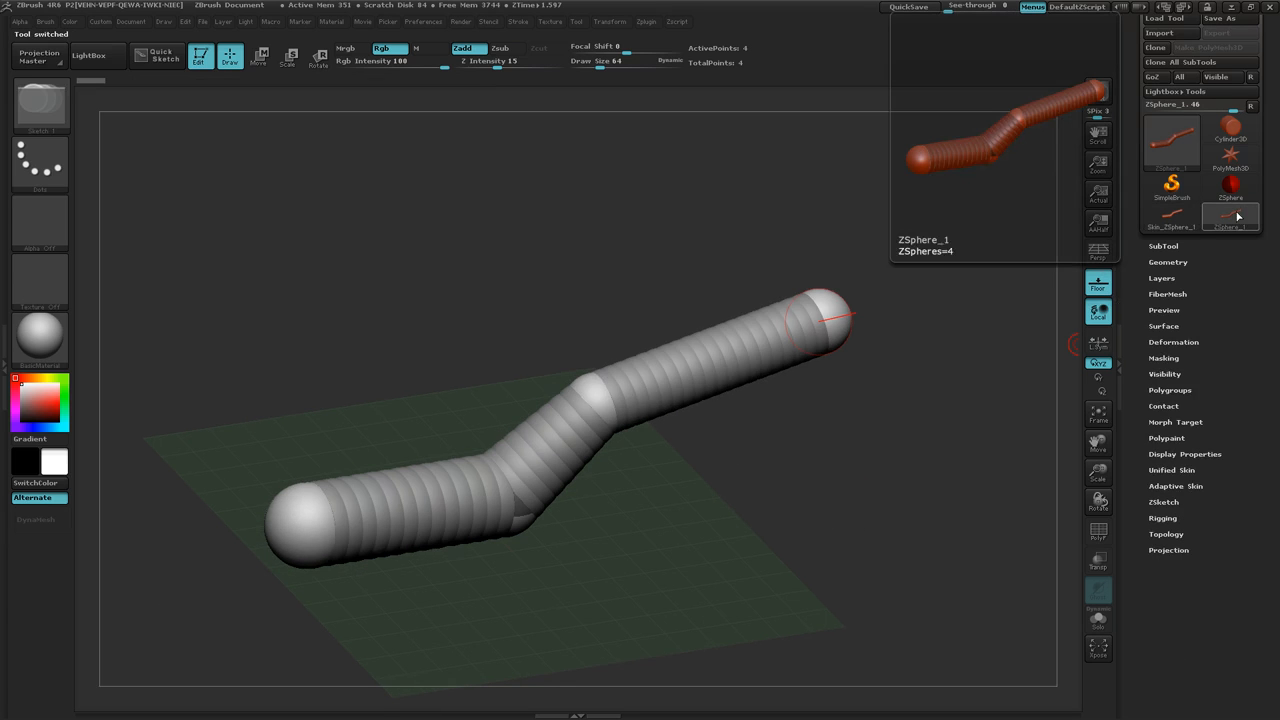
mouse_move(1188, 224)
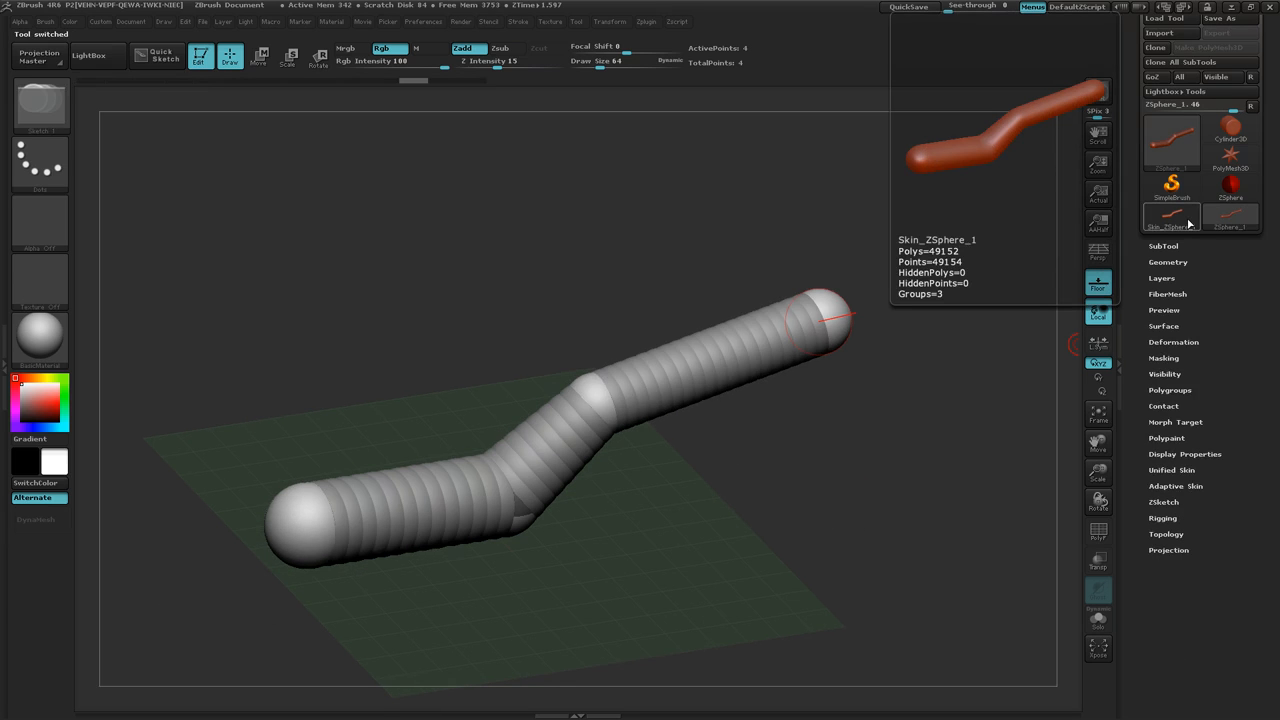
Switch to the generated adaptive skin mesh and open its DynaMesh geometry settings
click(1188, 224)
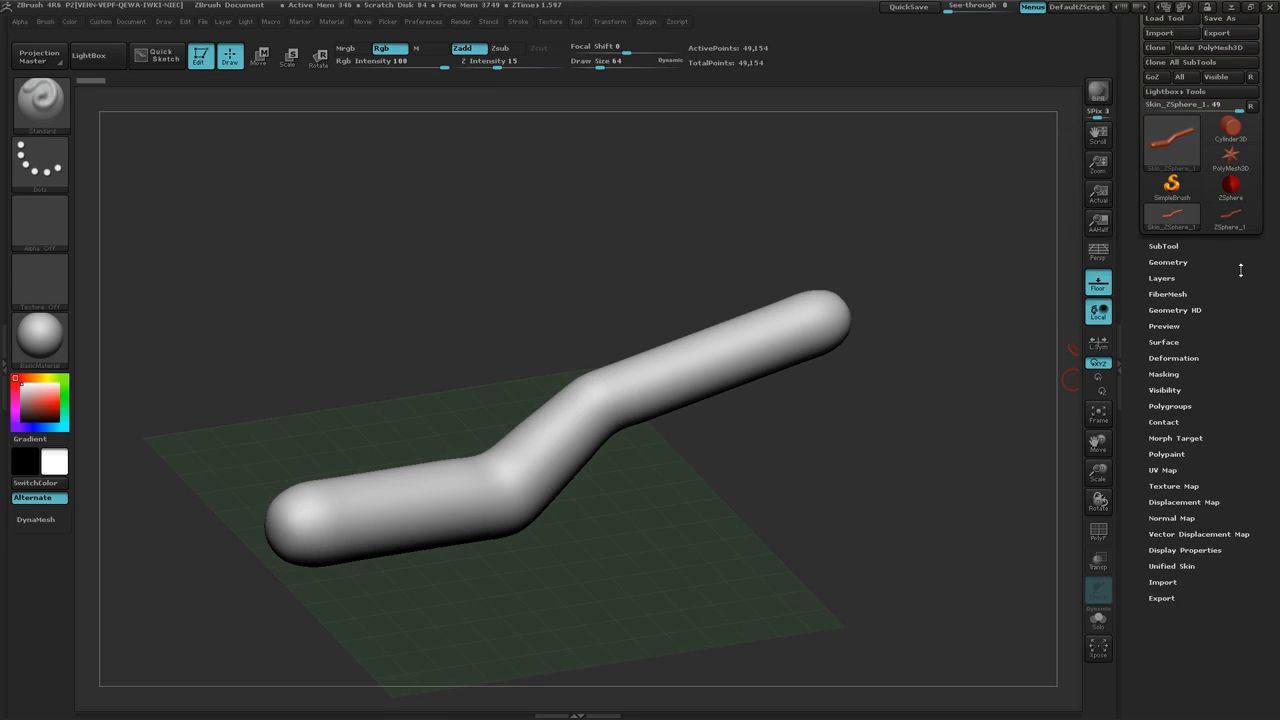
click(1167, 262)
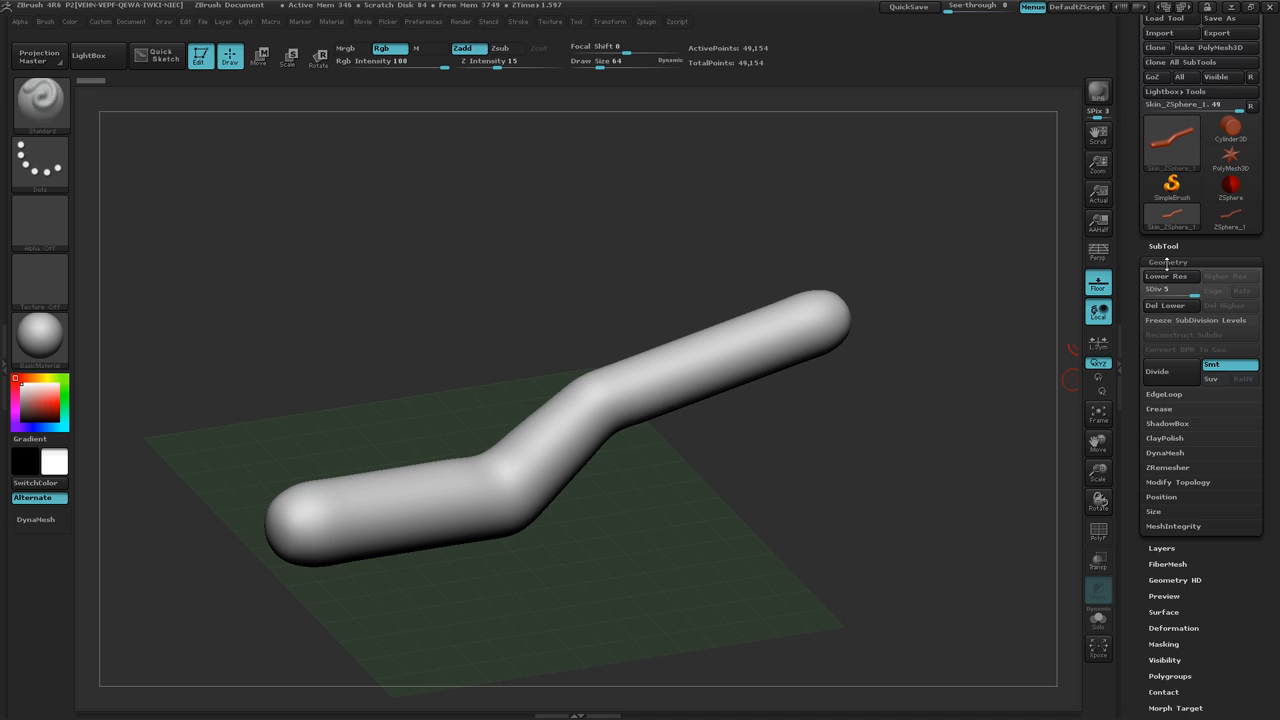
click(1165, 453)
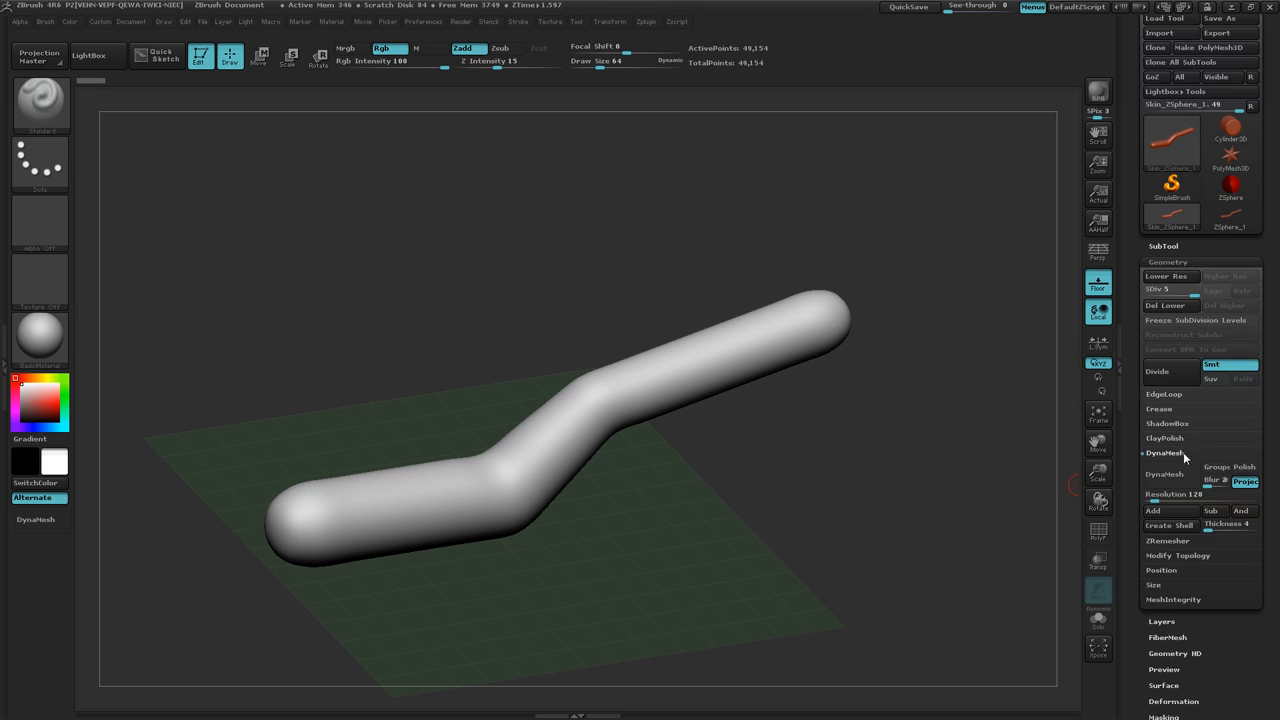
Convert the skin mesh to a DynaMesh at resolution 128 with Groups and Polish on and Project off, without freezing subdivision levels
click(1236, 470)
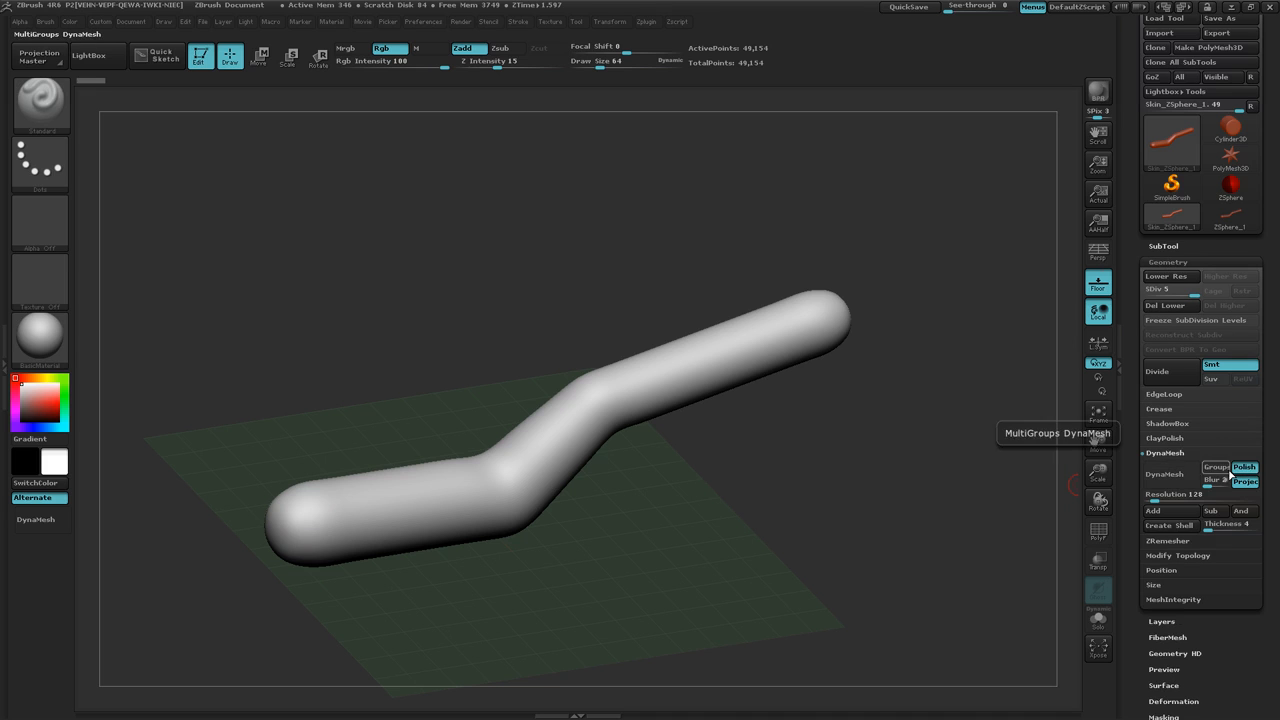
click(1226, 469)
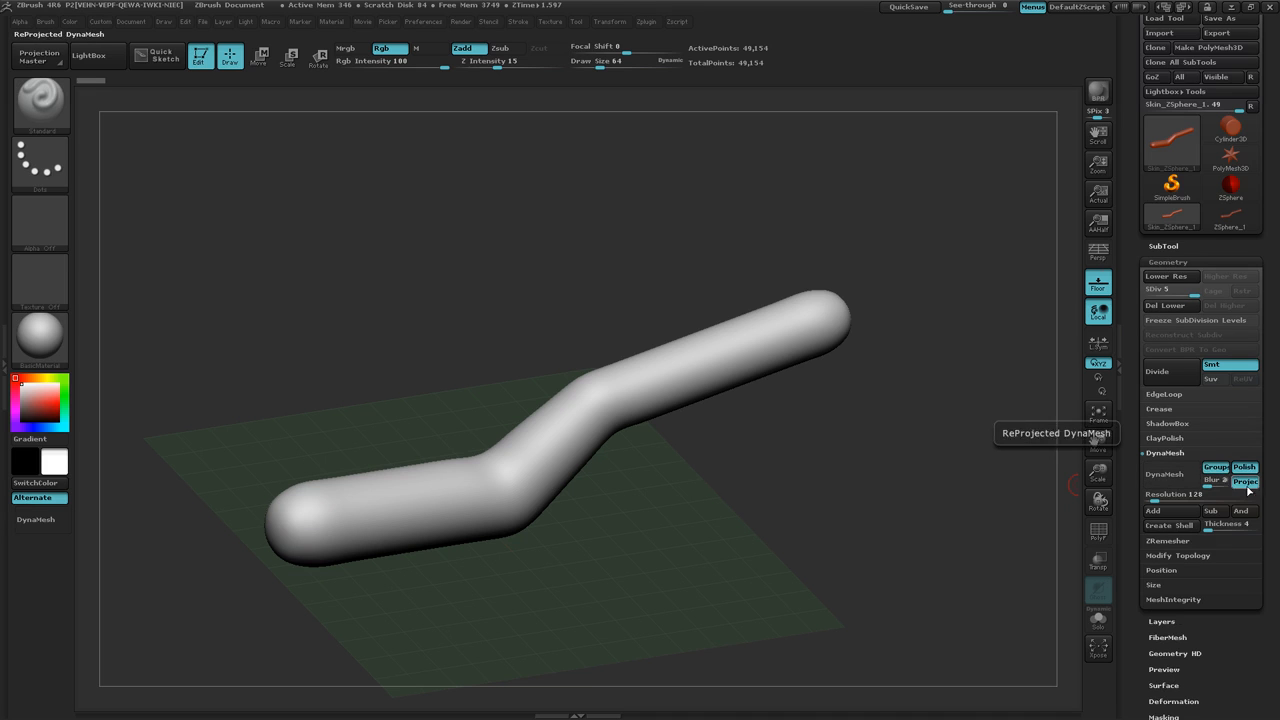
click(1168, 480)
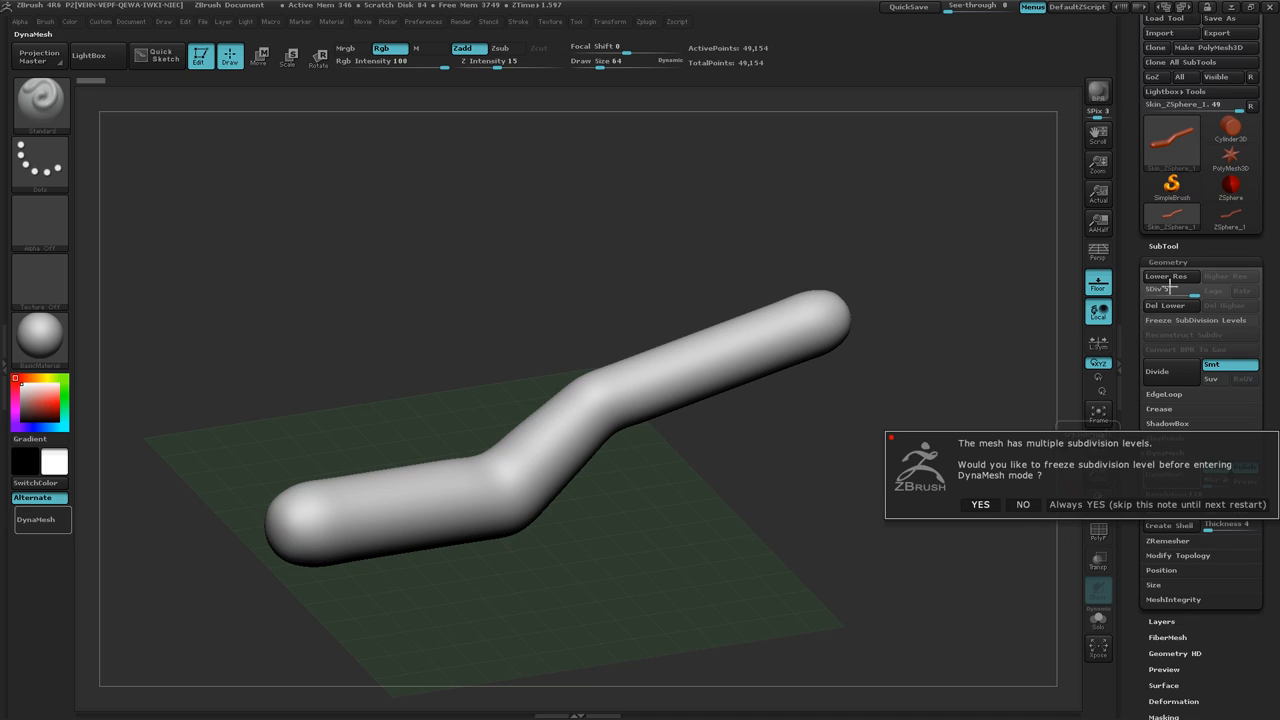
click(1022, 504)
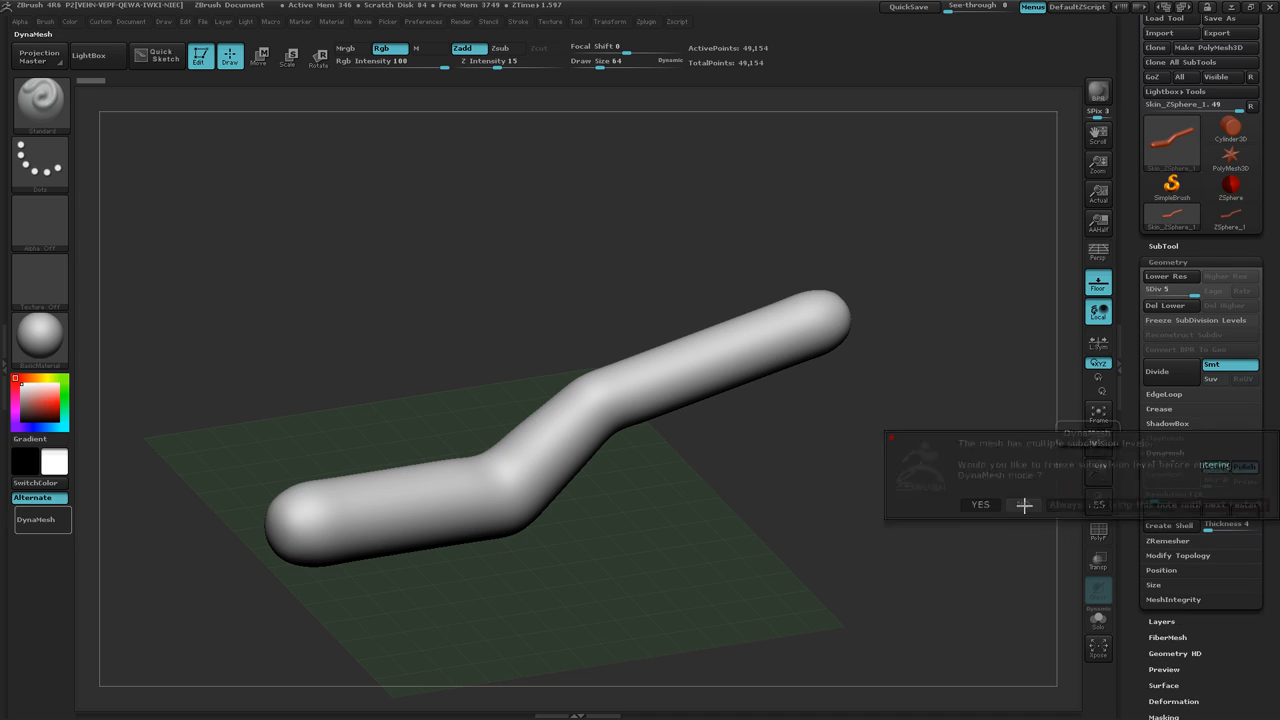
Show the polyframe and examine the seams between the mesh's polygroups up close and from several angles
drag(946, 480, 902, 490)
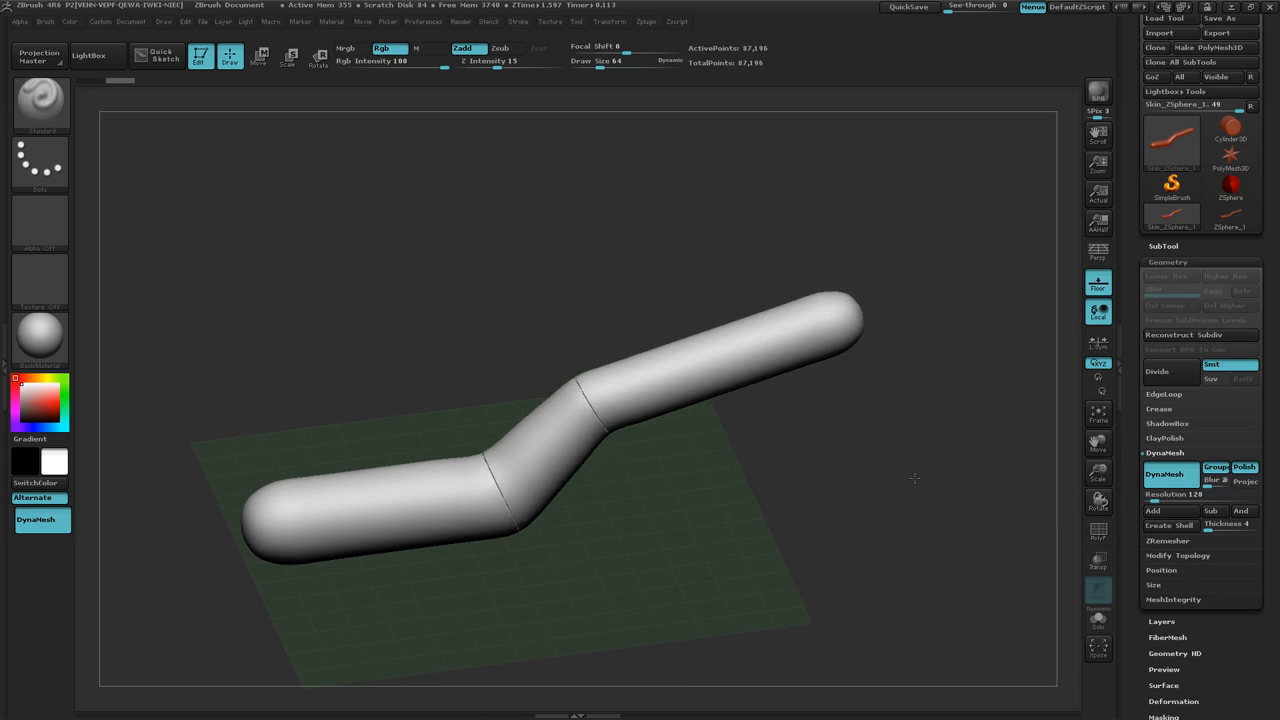
mouse_move(714, 523)
alt+mouse_down()
mouse_move(796, 482)
mouse_move(815, 503)
alt+mouse_up()
mouse_move(748, 524)
ctrl+right_down()
mouse_move(808, 515)
mouse_move(817, 474)
mouse_move(788, 543)
mouse_move(850, 540)
mouse_move(758, 533)
ctrl+right_up()
key(shift+f)
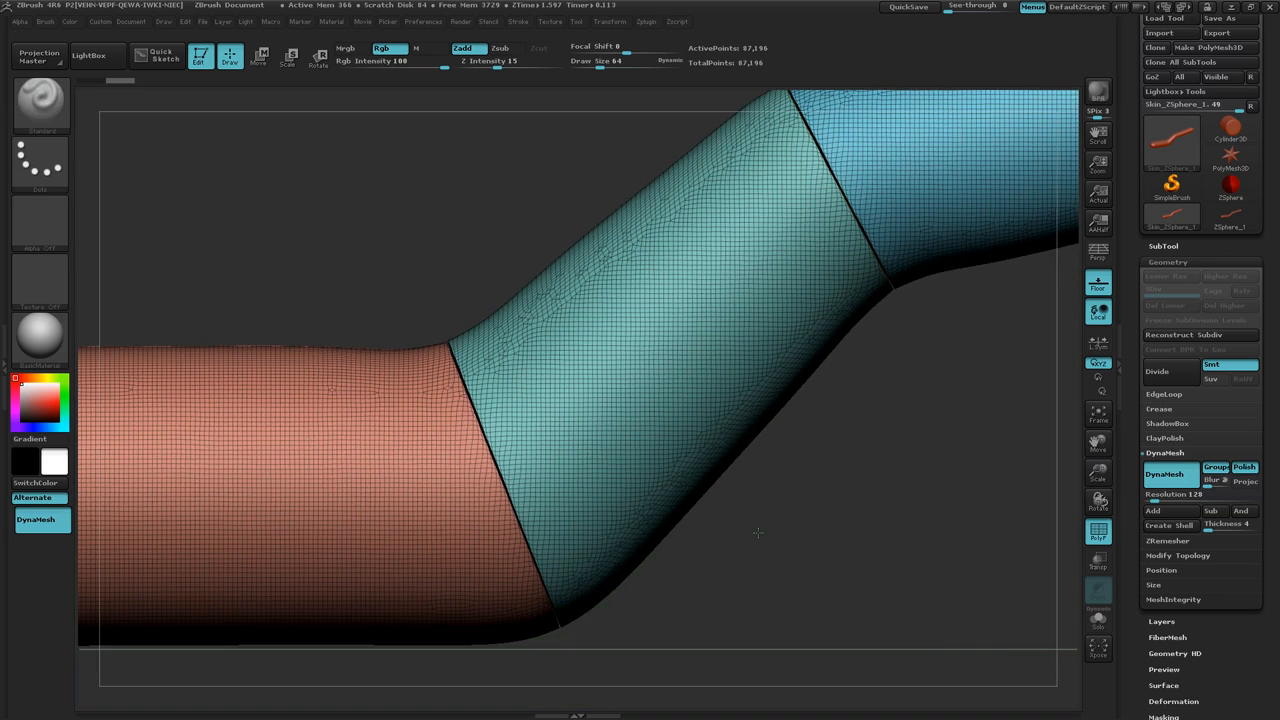
ctrl+right_drag(869, 543, 803, 538)
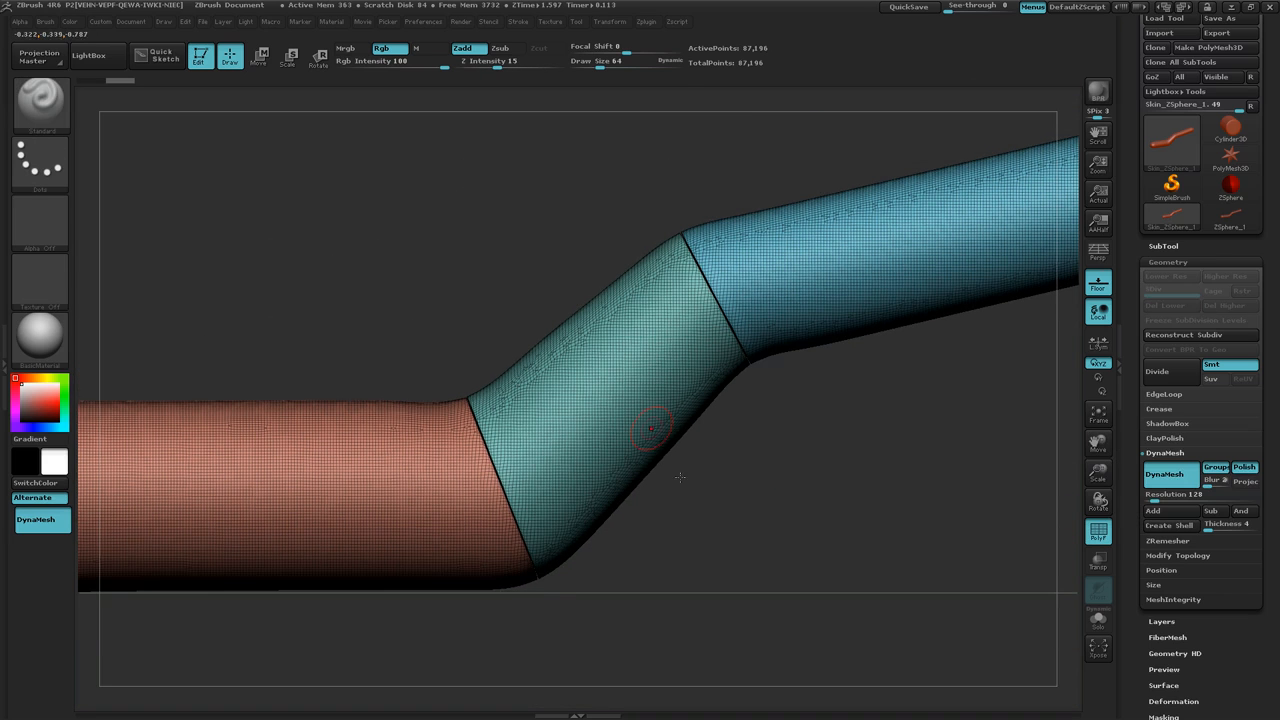
ctrl+right_drag(839, 520, 752, 514)
mouse_move(711, 489)
mouse_down()
mouse_move(738, 560)
mouse_move(738, 521)
mouse_move(702, 510)
mouse_up()
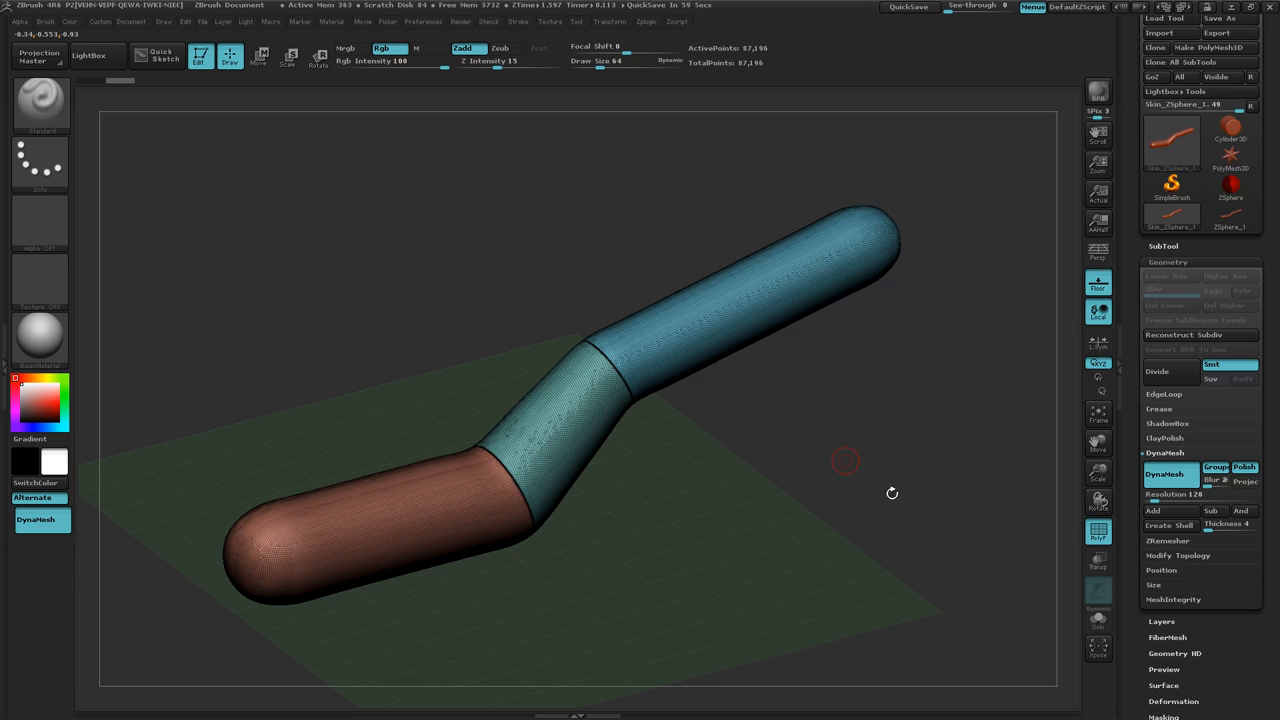
drag(891, 491, 795, 537)
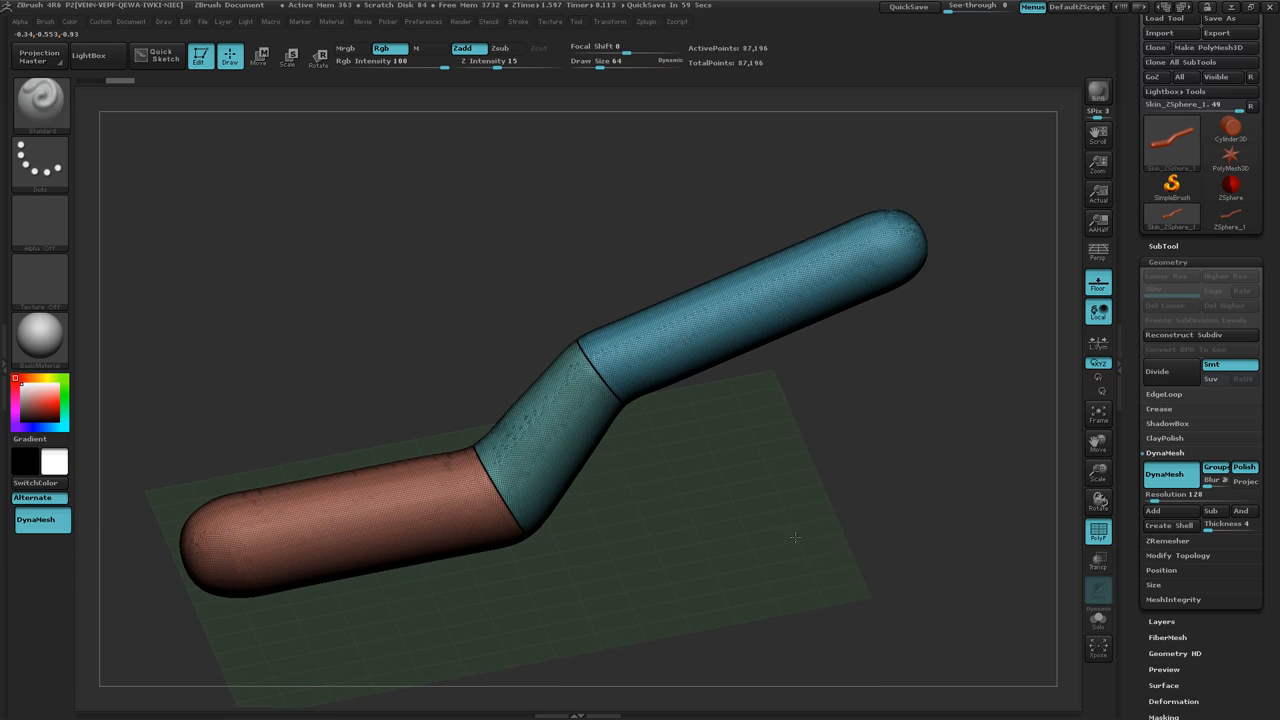
Mask everything except the upper polygroup and pull that segment outward with a Move transpose line
key(w)
click(728, 310)
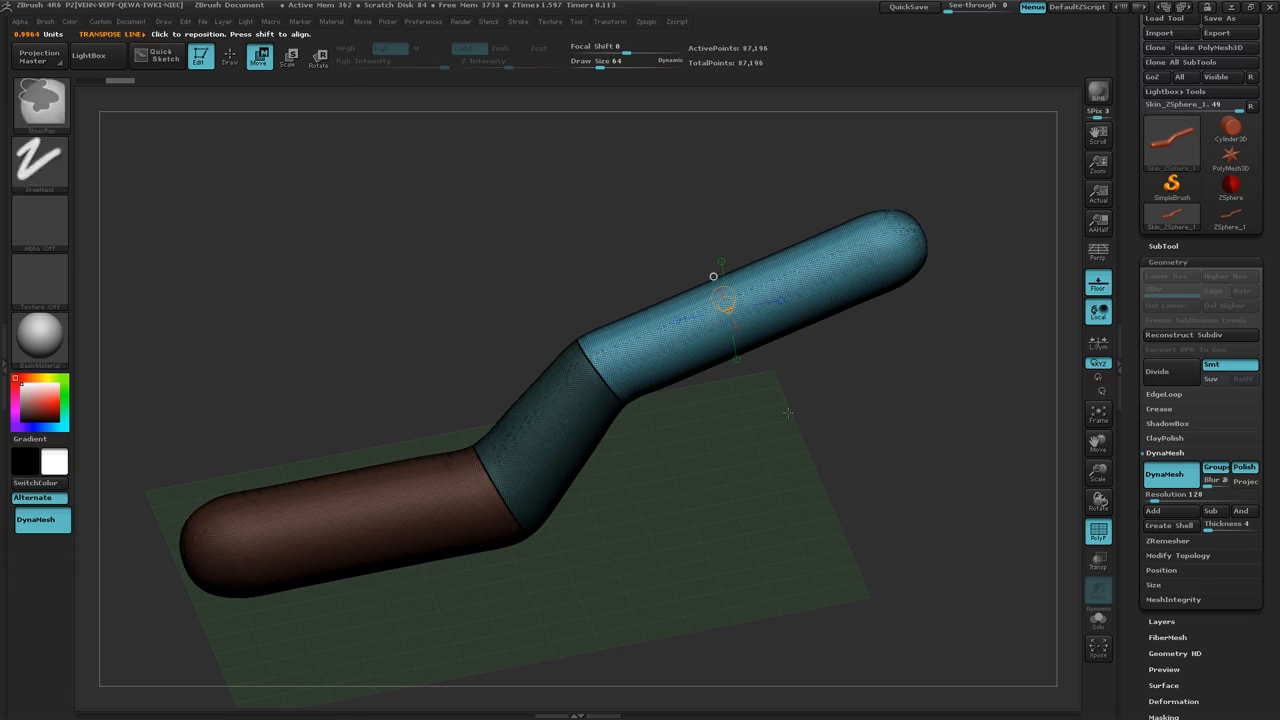
shift+drag(792, 401, 782, 354)
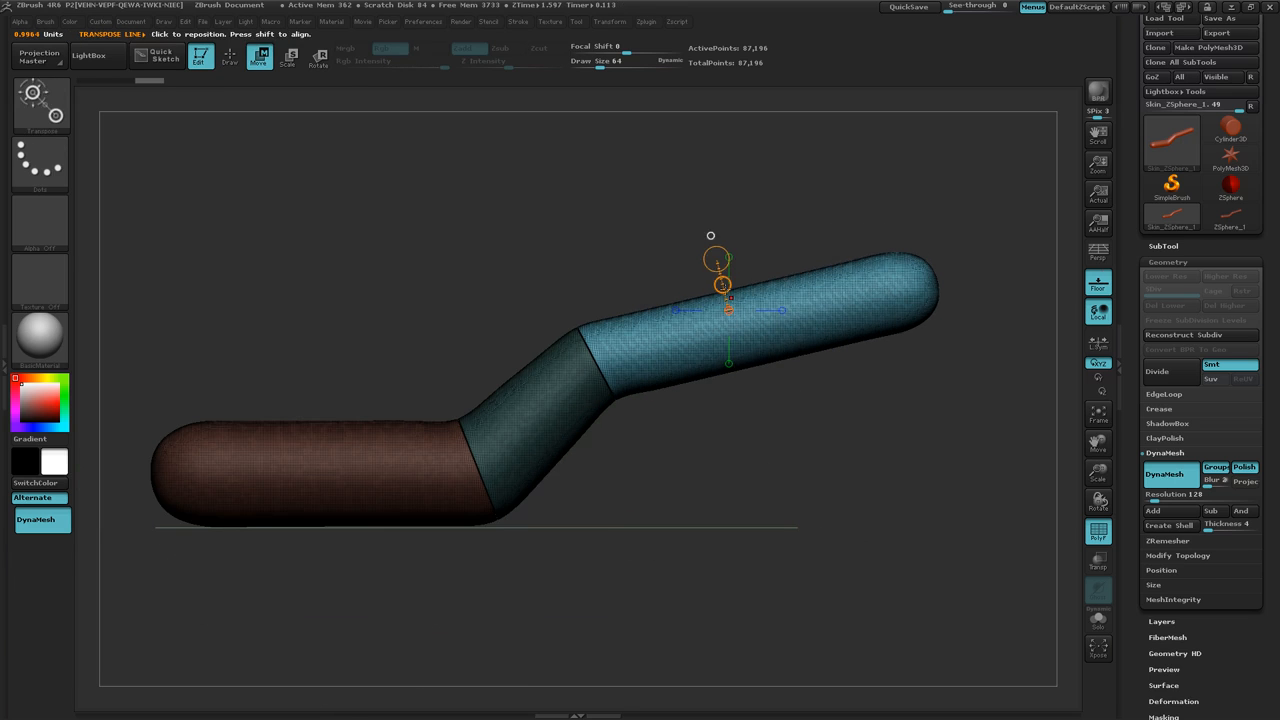
drag(790, 305, 858, 244)
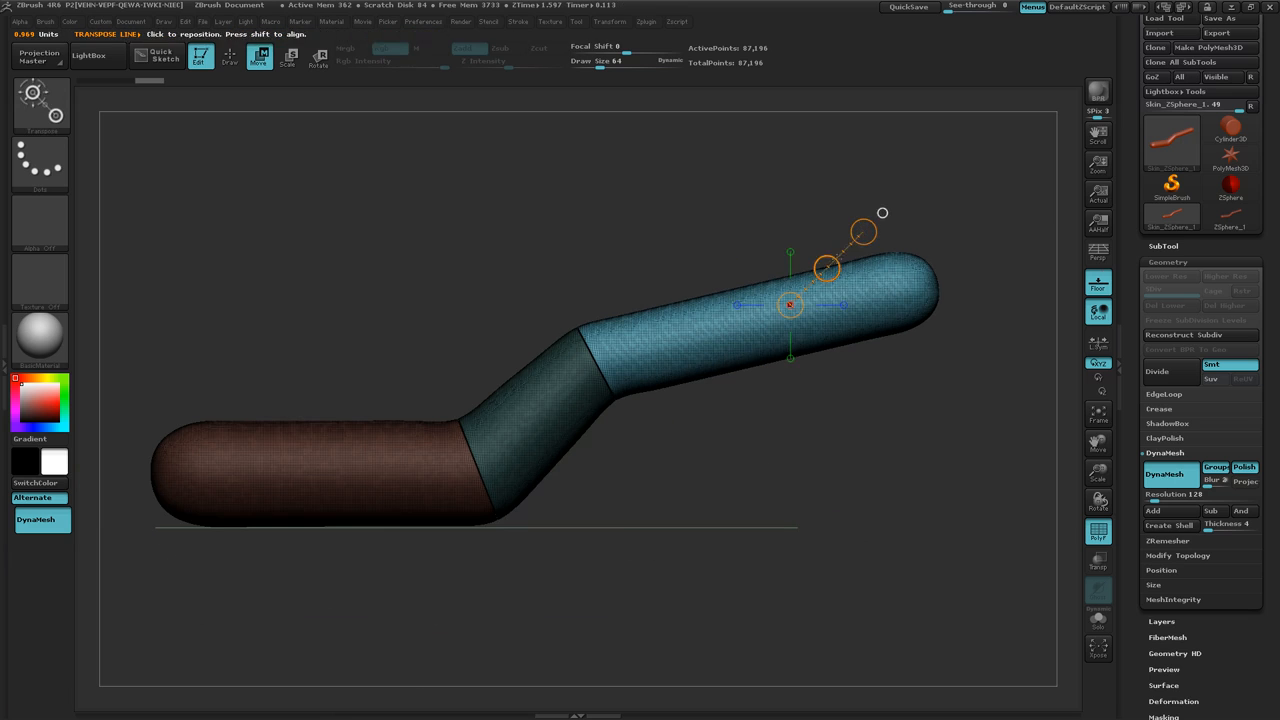
ctrl+drag(823, 268, 875, 236)
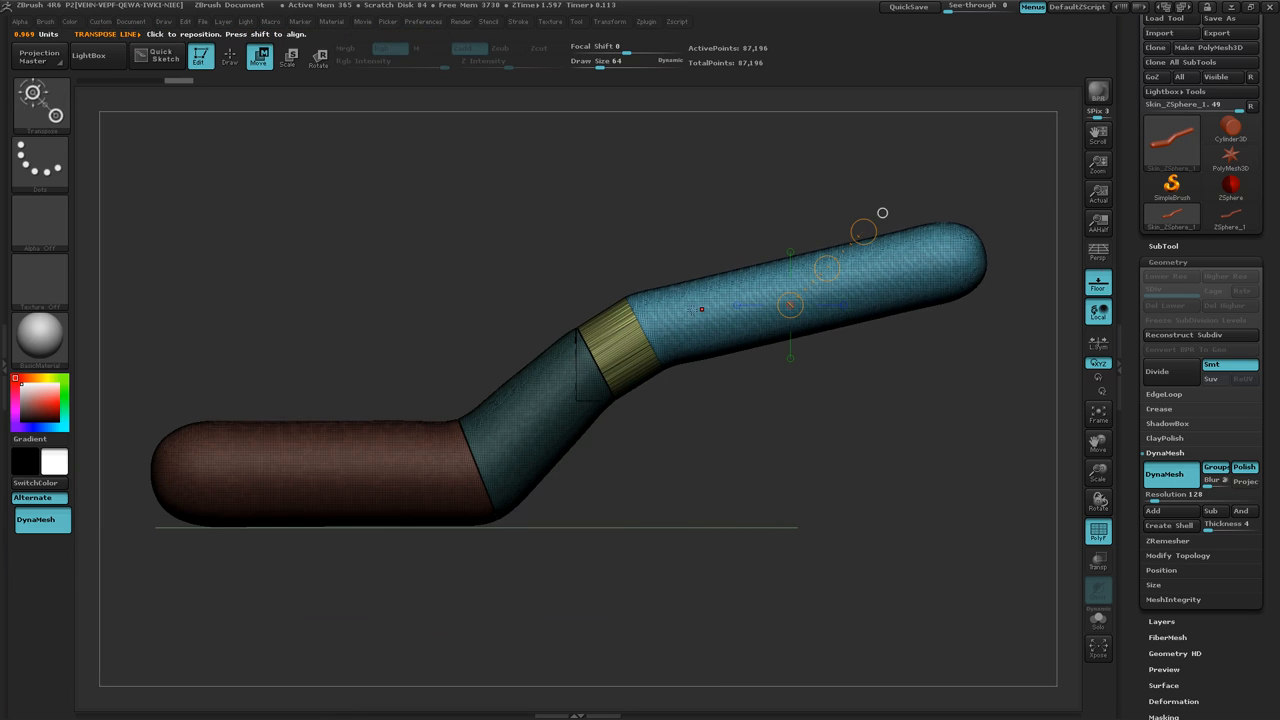
Undo the segment move, the masking and the DynaMesh conversion, and turn off the DynaMesh Groups option
key(ctrl+z)
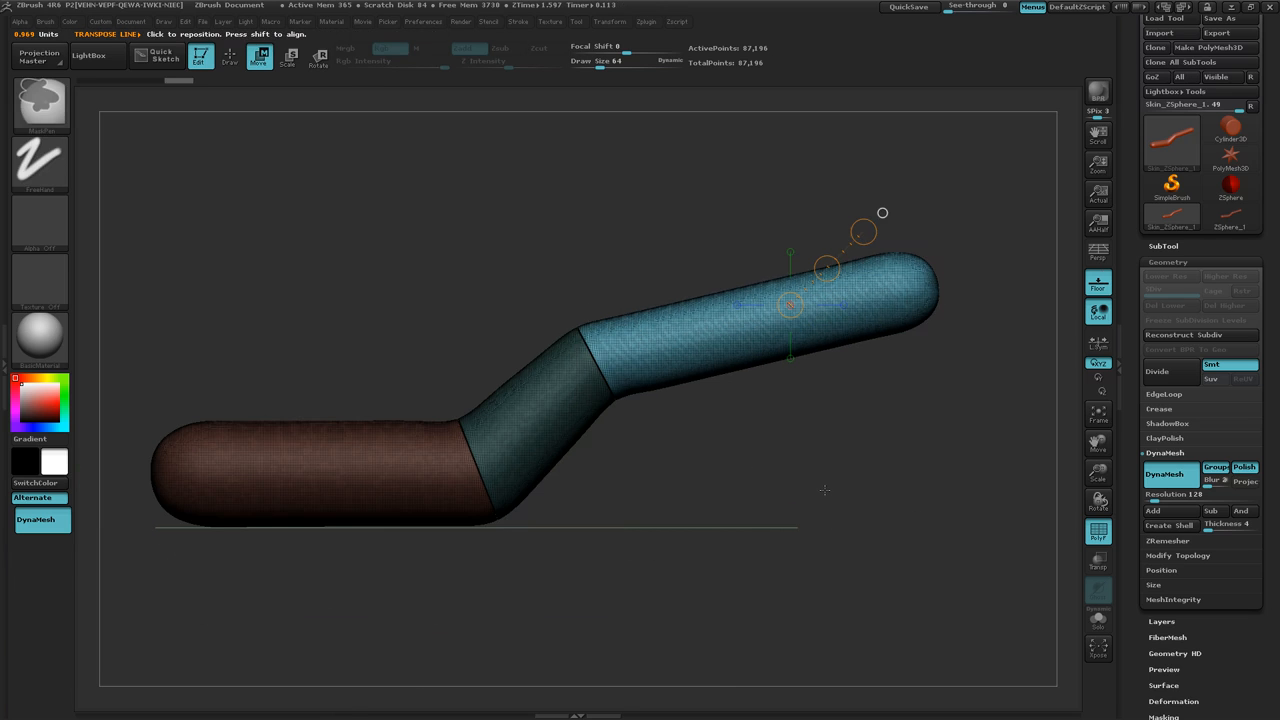
key(ctrl+z)
key(ctrl+z)
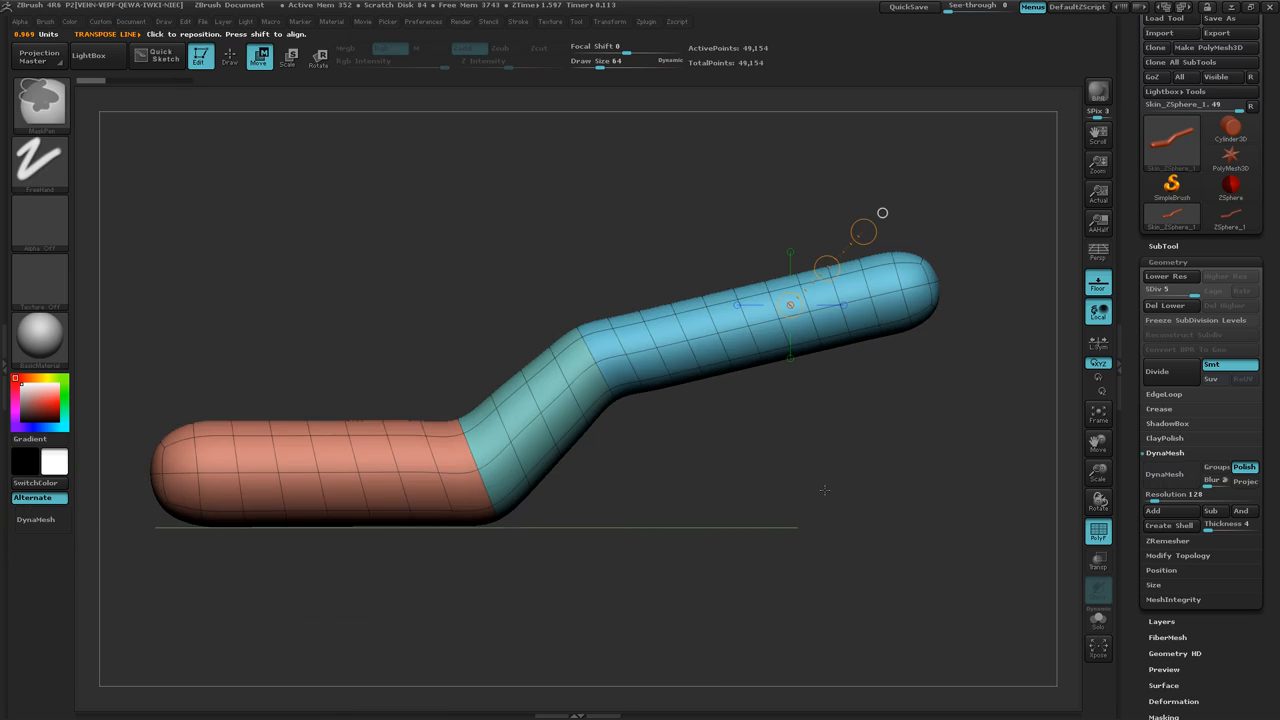
Convert the mesh to a DynaMesh at resolution 128 with Polish on and Groups off, without freezing subdivision levels
drag(745, 497, 755, 545)
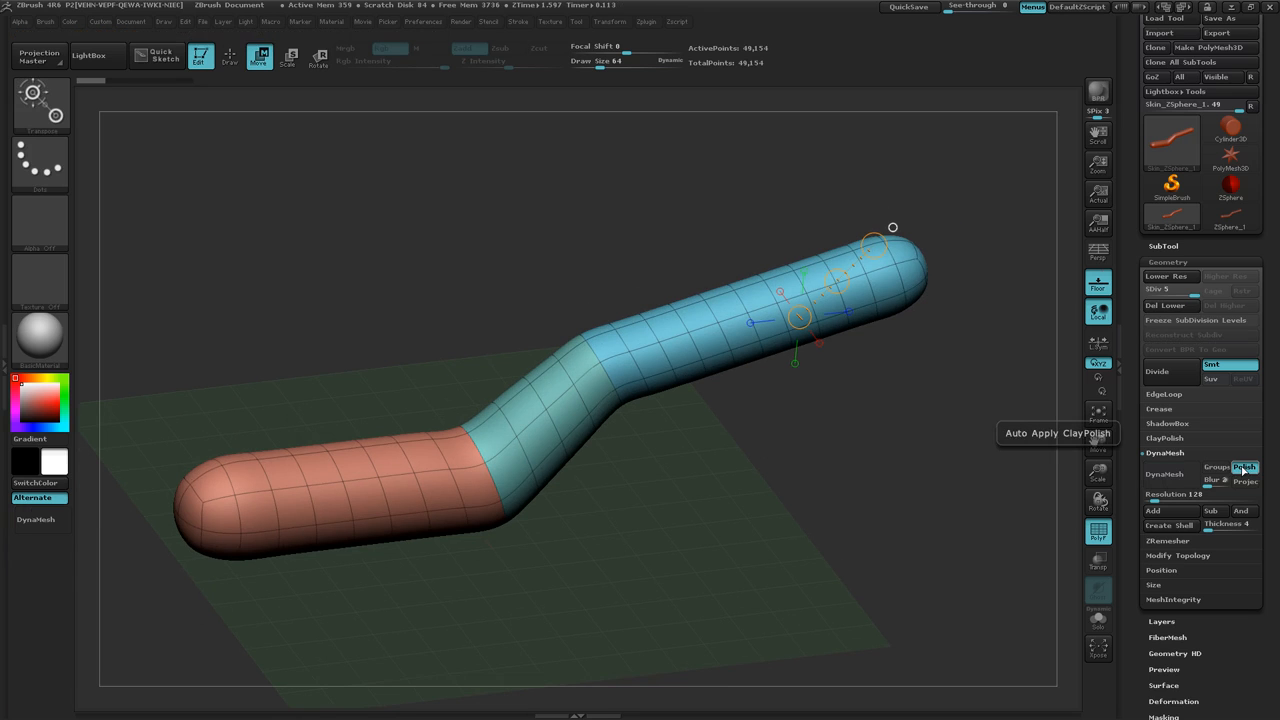
click(1170, 474)
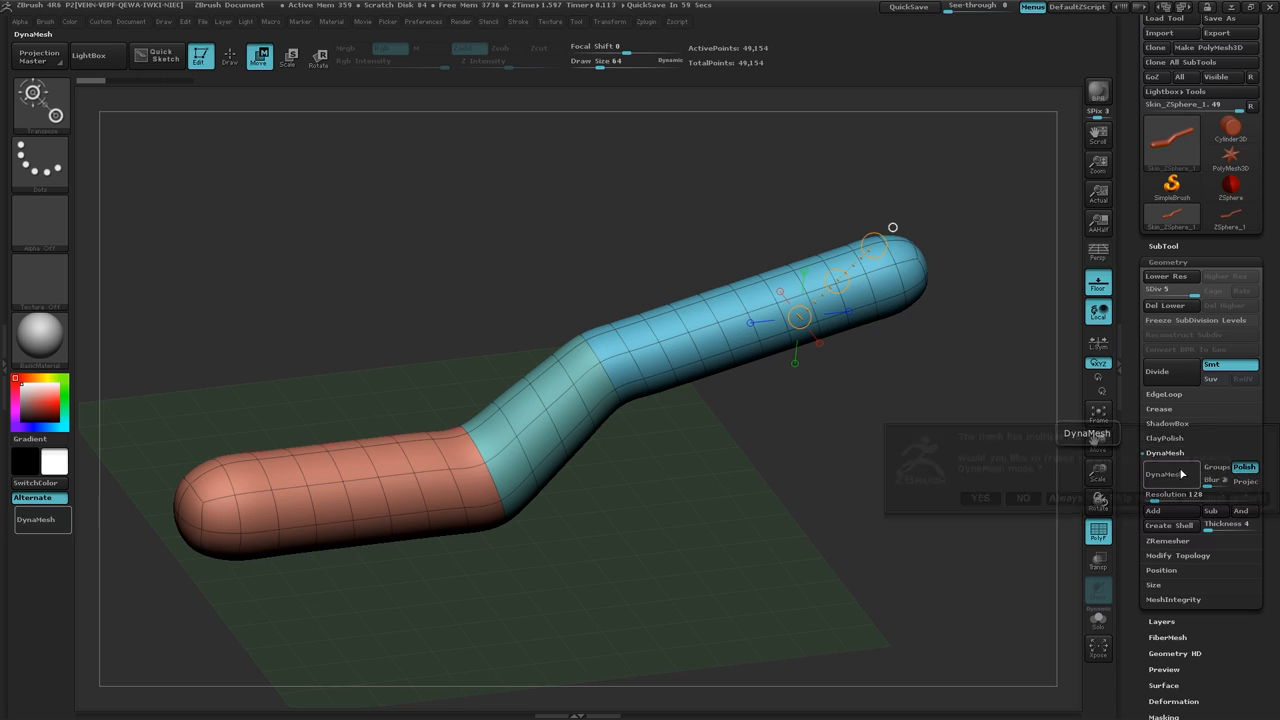
click(1023, 498)
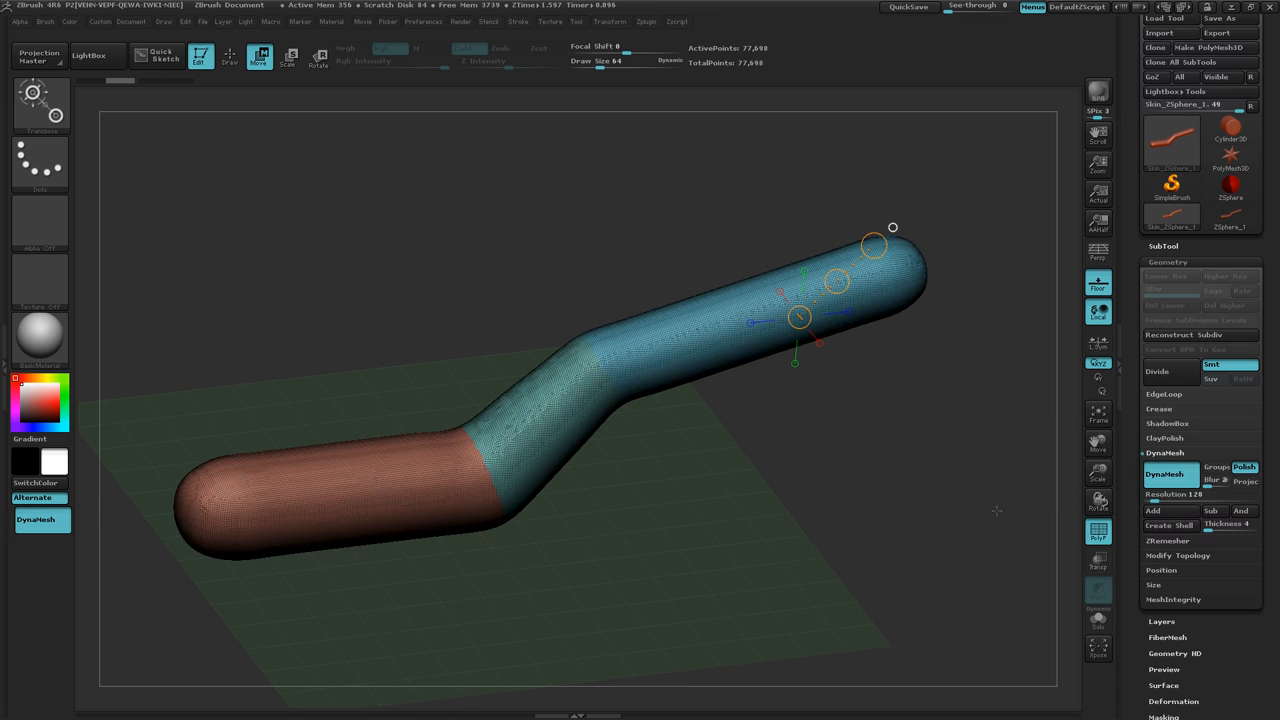
mouse_move(751, 493)
mouse_down()
mouse_move(755, 460)
mouse_move(746, 483)
mouse_up()
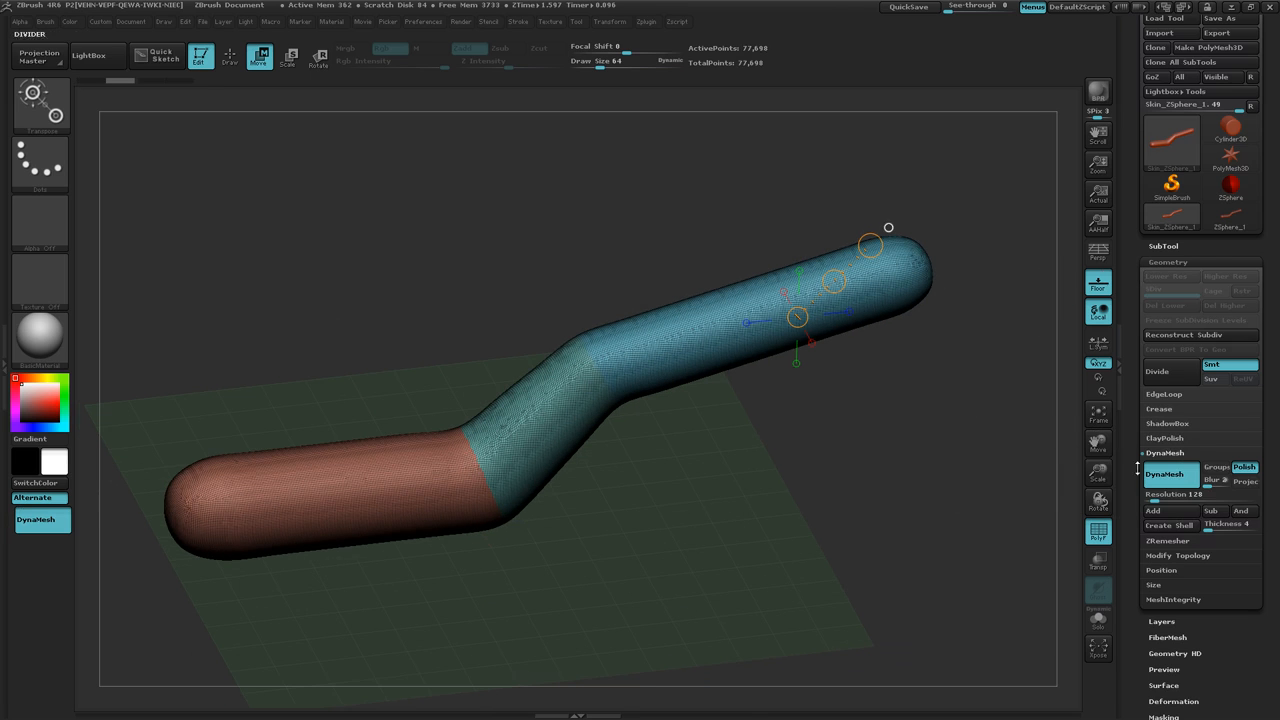
Combine the whole visible mesh into a single polygroup and hide the polyframe
drag(1279, 530, 1263, 415)
click(1170, 430)
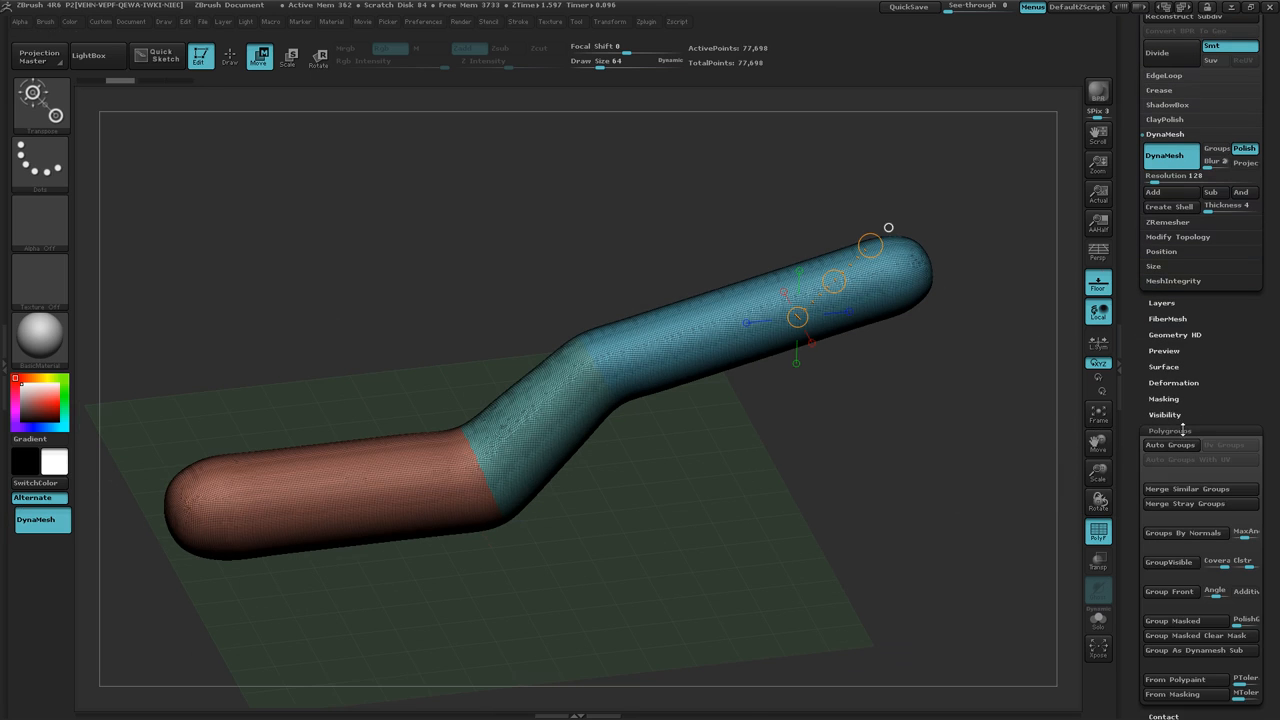
click(1168, 562)
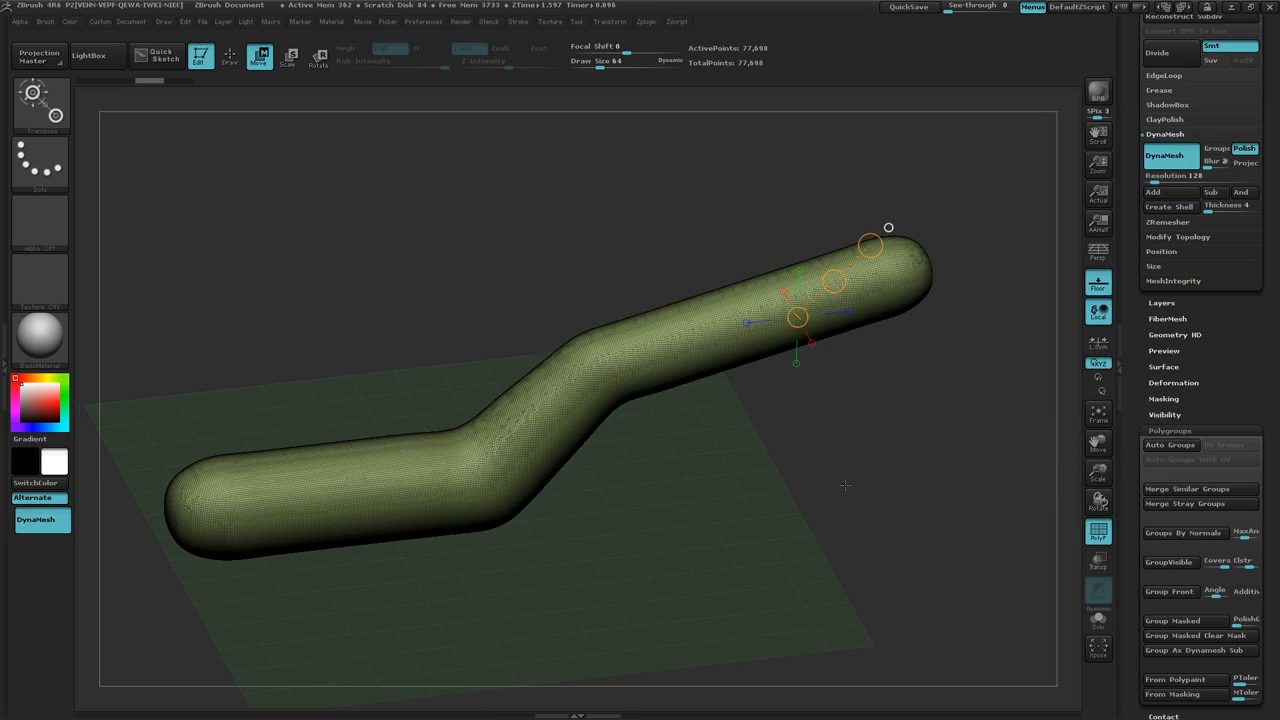
key(shift+f)
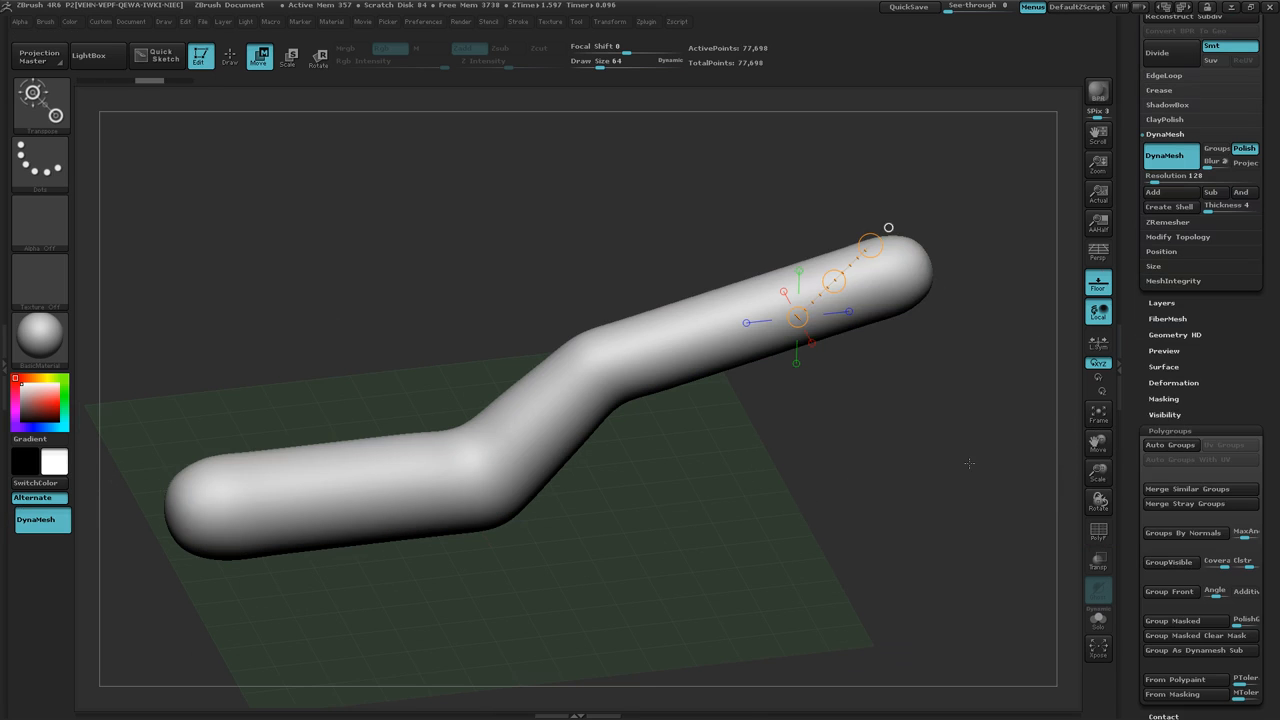
Return to Draw mode, frame the rounded lower end from the side, and select the Move Topological brush with a draw size of 539
key(q)
mouse_move(949, 475)
mouse_down()
mouse_move(826, 512)
mouse_move(818, 487)
mouse_up()
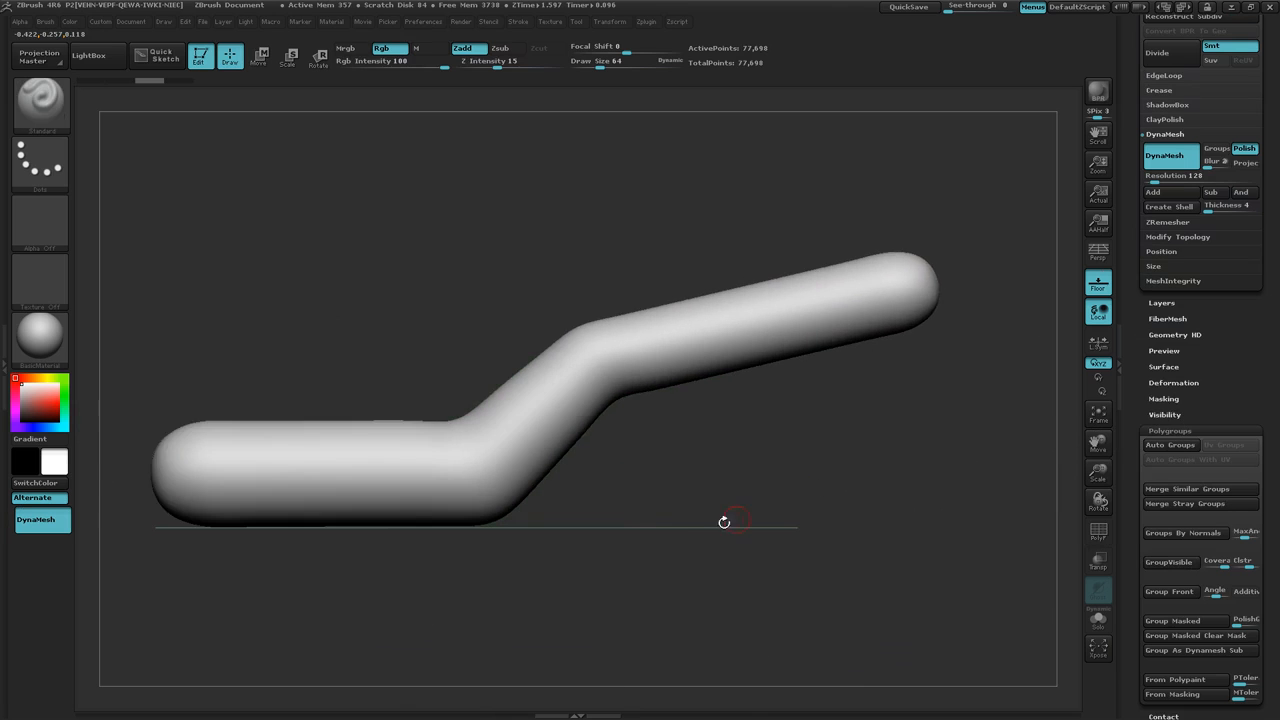
drag(503, 474, 369, 529)
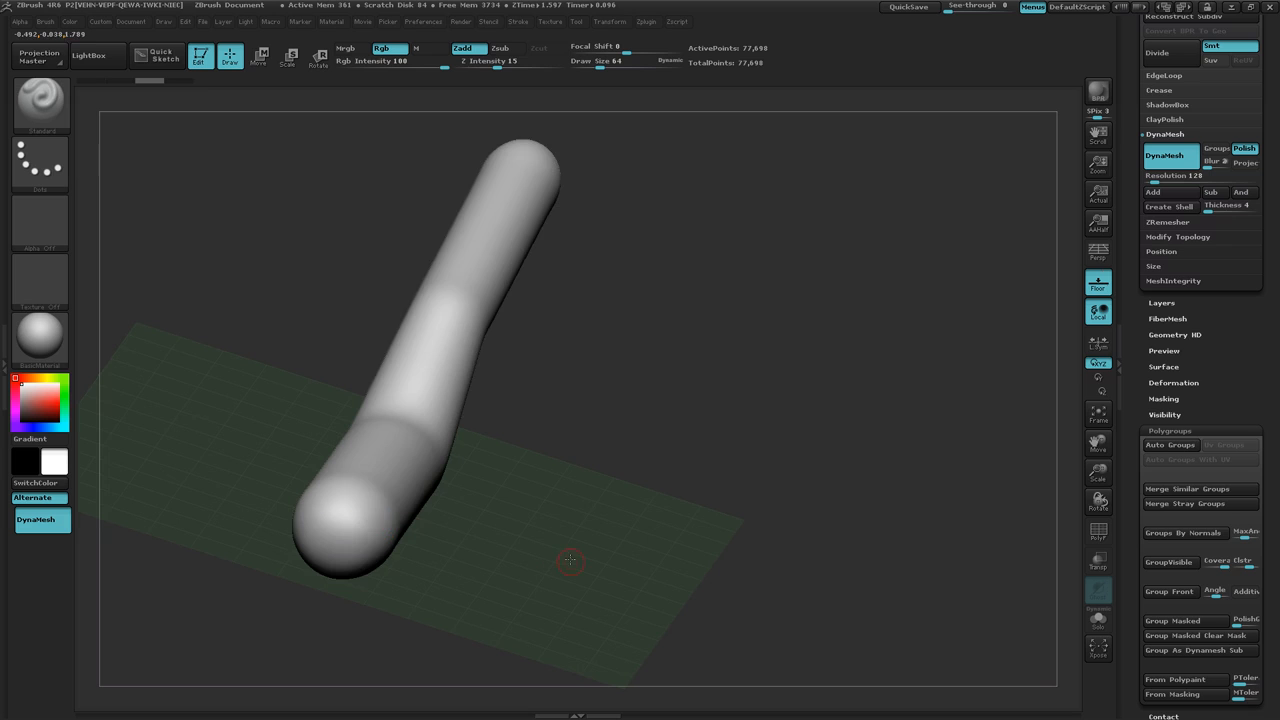
shift+drag(570, 560, 527, 520)
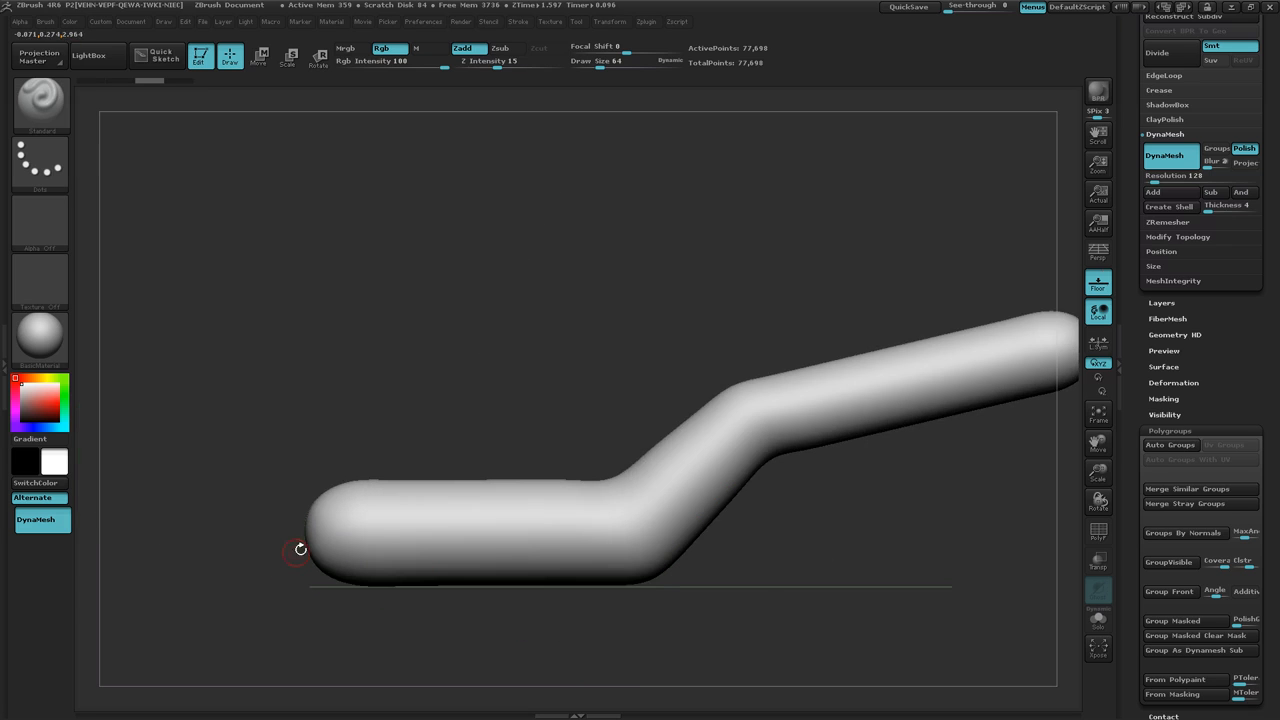
mouse_move(488, 614)
ctrl+right_down()
mouse_move(410, 552)
mouse_move(443, 578)
mouse_move(540, 545)
mouse_move(556, 512)
mouse_move(497, 415)
ctrl+right_up()
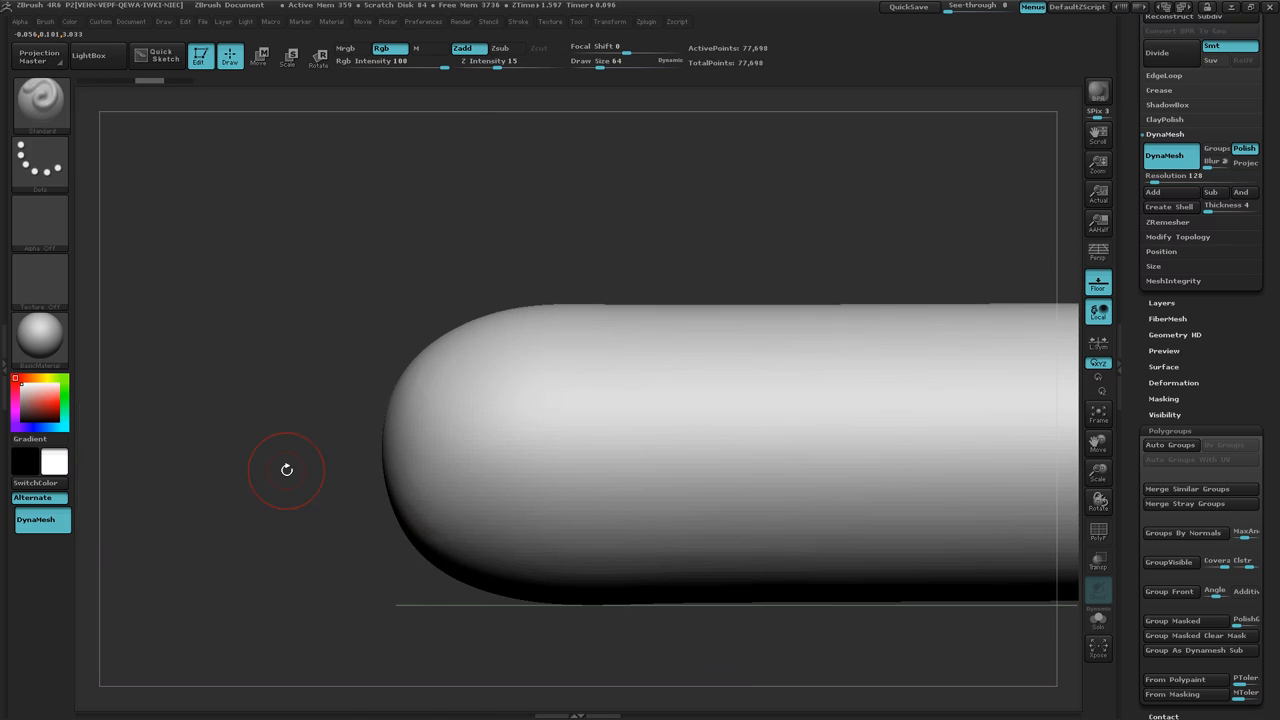
key(space)
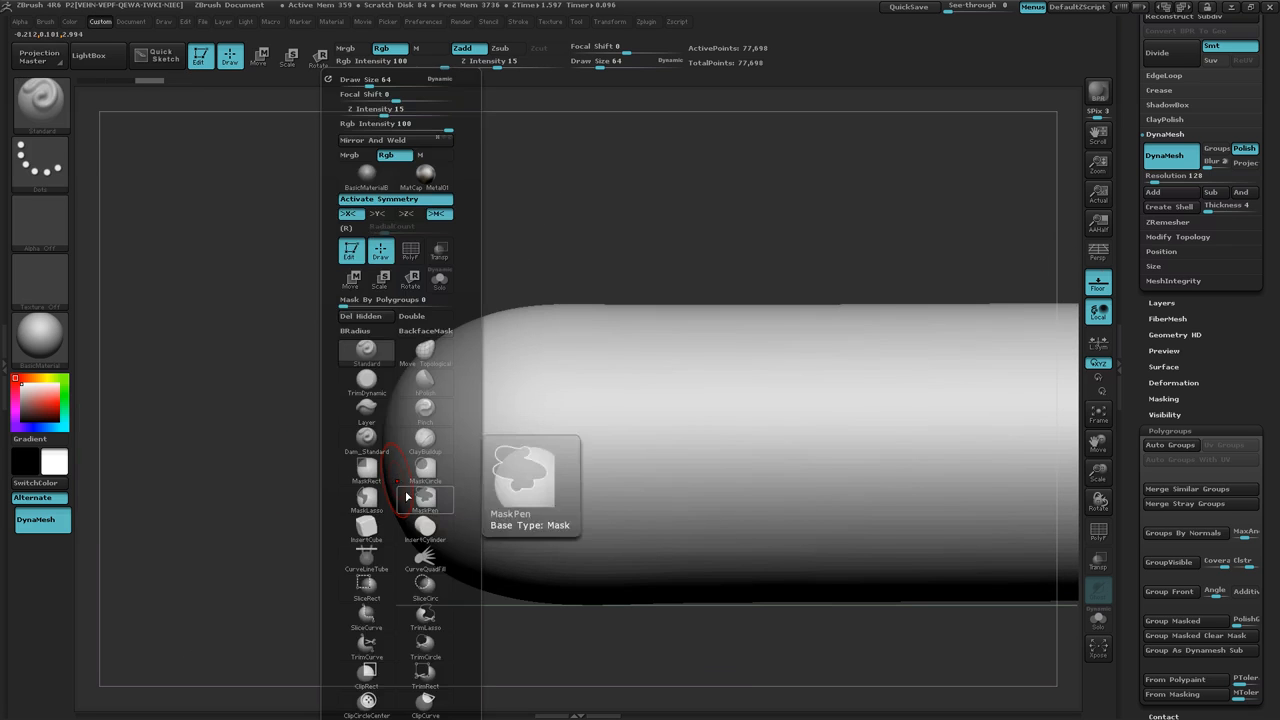
click(425, 352)
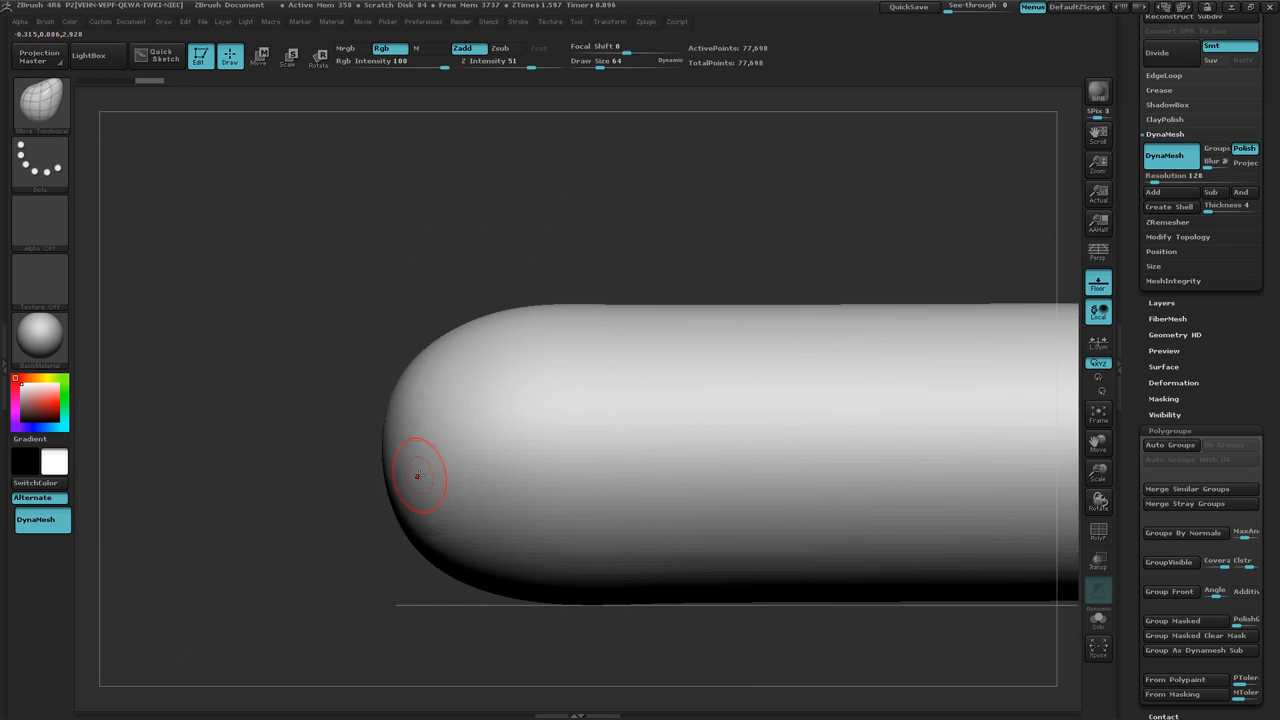
key(s)
drag(418, 476, 470, 479)
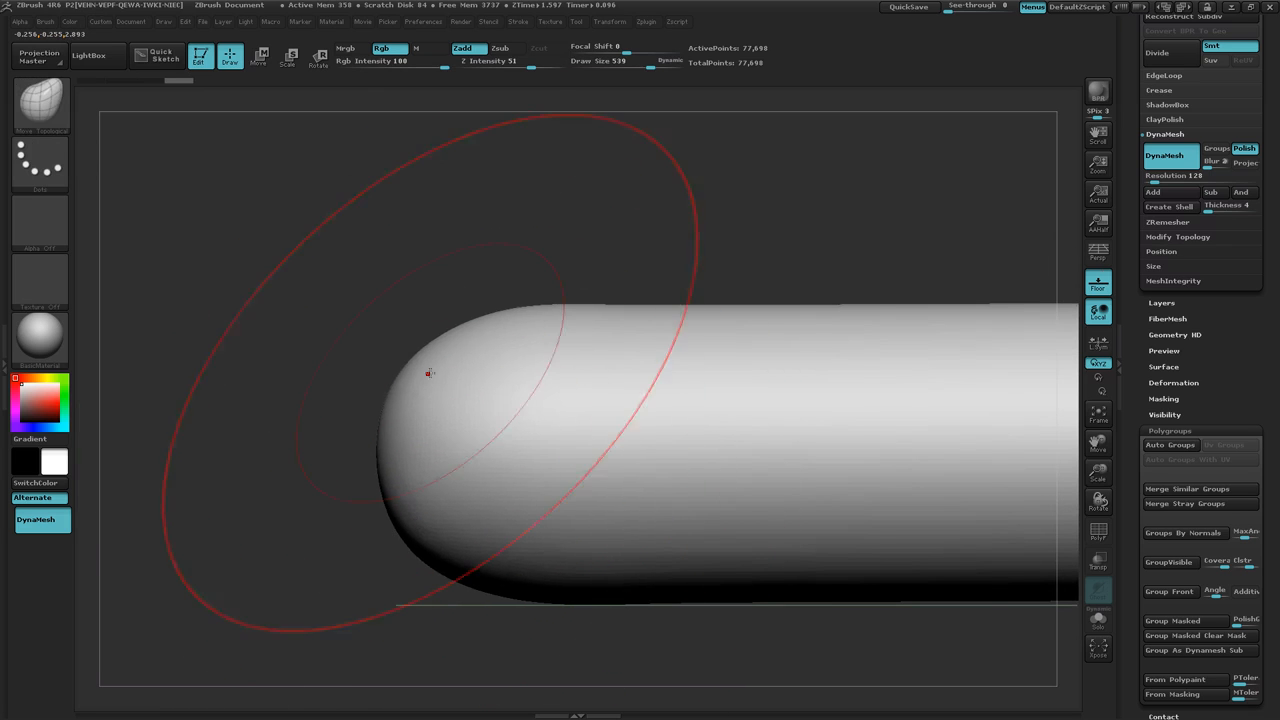
Nudge the rounded lower end of the mesh into shape with the Move Topological brush and show the polyframe
drag(429, 373, 445, 380)
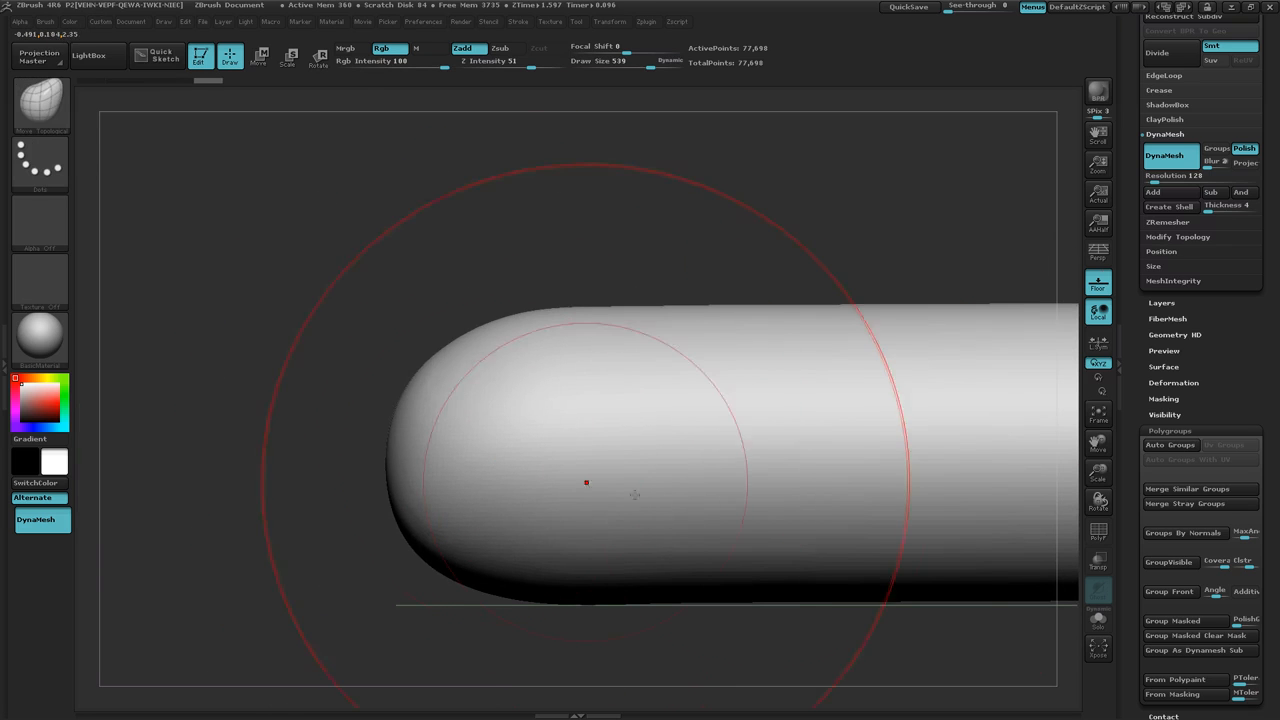
drag(440, 420, 410, 409)
mouse_move(428, 474)
mouse_down()
mouse_move(415, 475)
mouse_move(444, 509)
mouse_up()
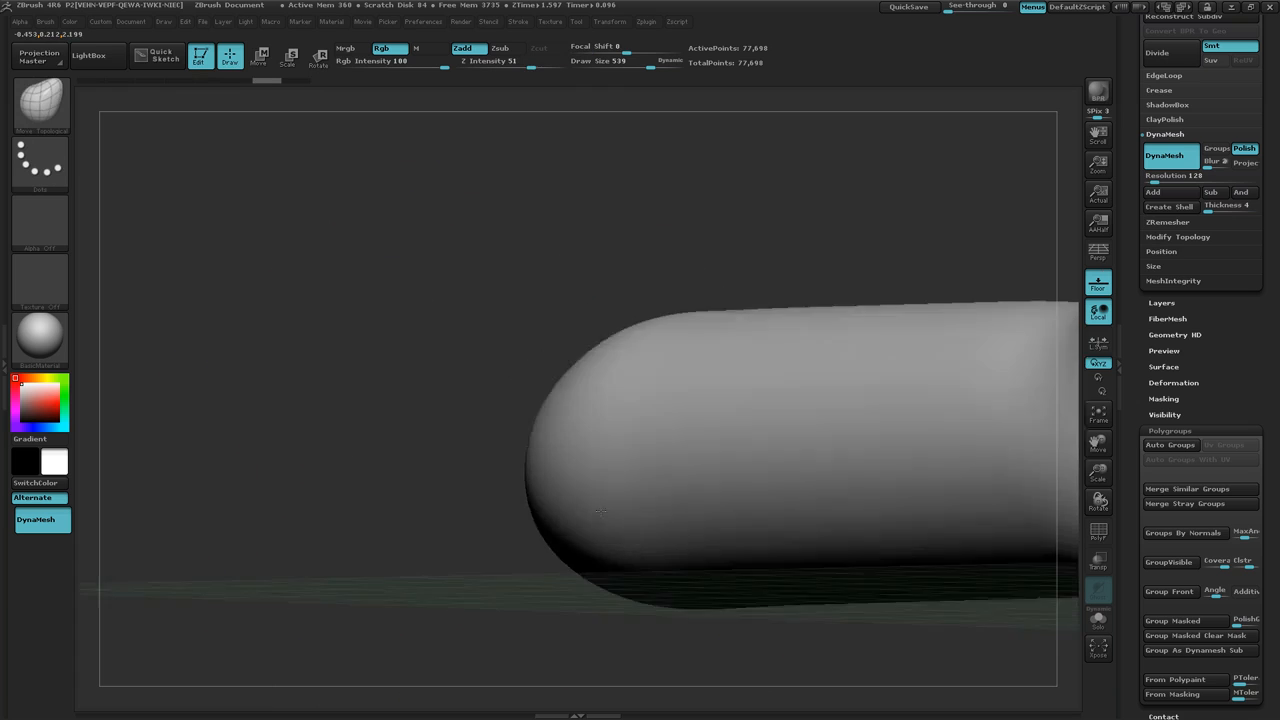
key(shift)
key(shift+f)
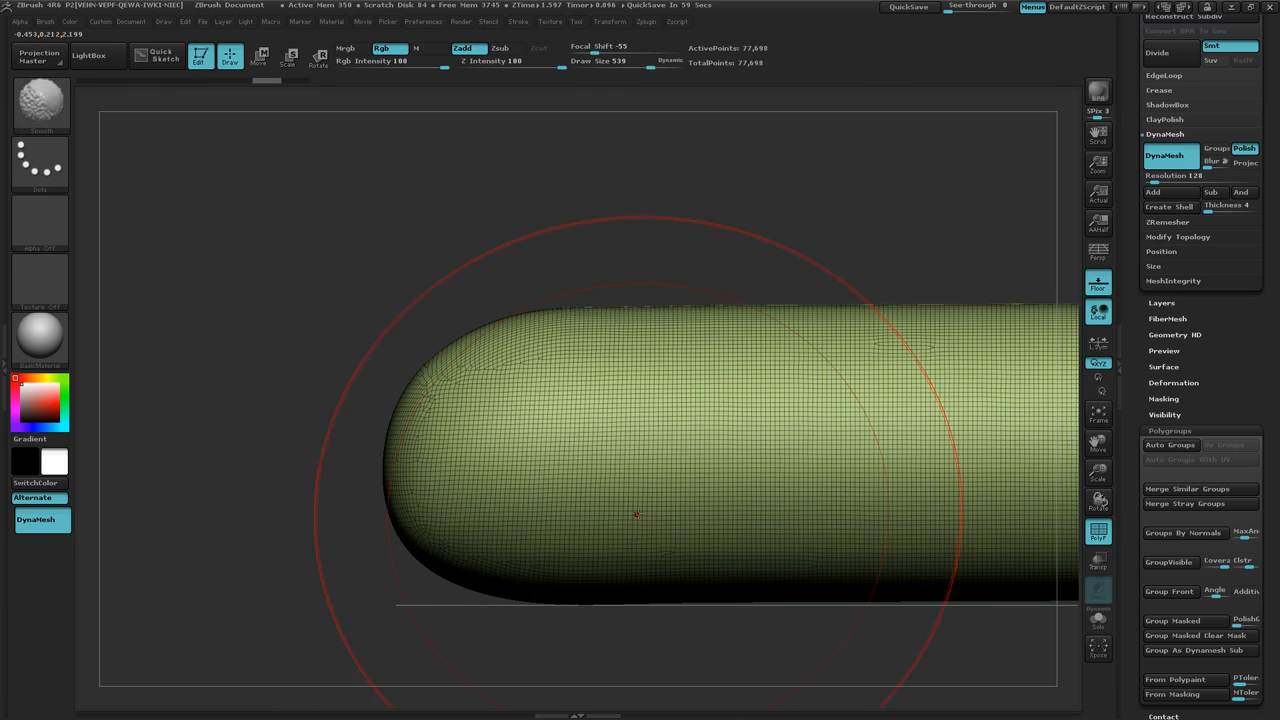
Set the DynaMesh resolution to 256 and remesh the bent tube, checking it with the polyframe off and on
ctrl+right_drag(716, 514, 678, 506)
alt+right_drag(1010, 535, 704, 494)
ctrl+right_drag(803, 506, 653, 506)
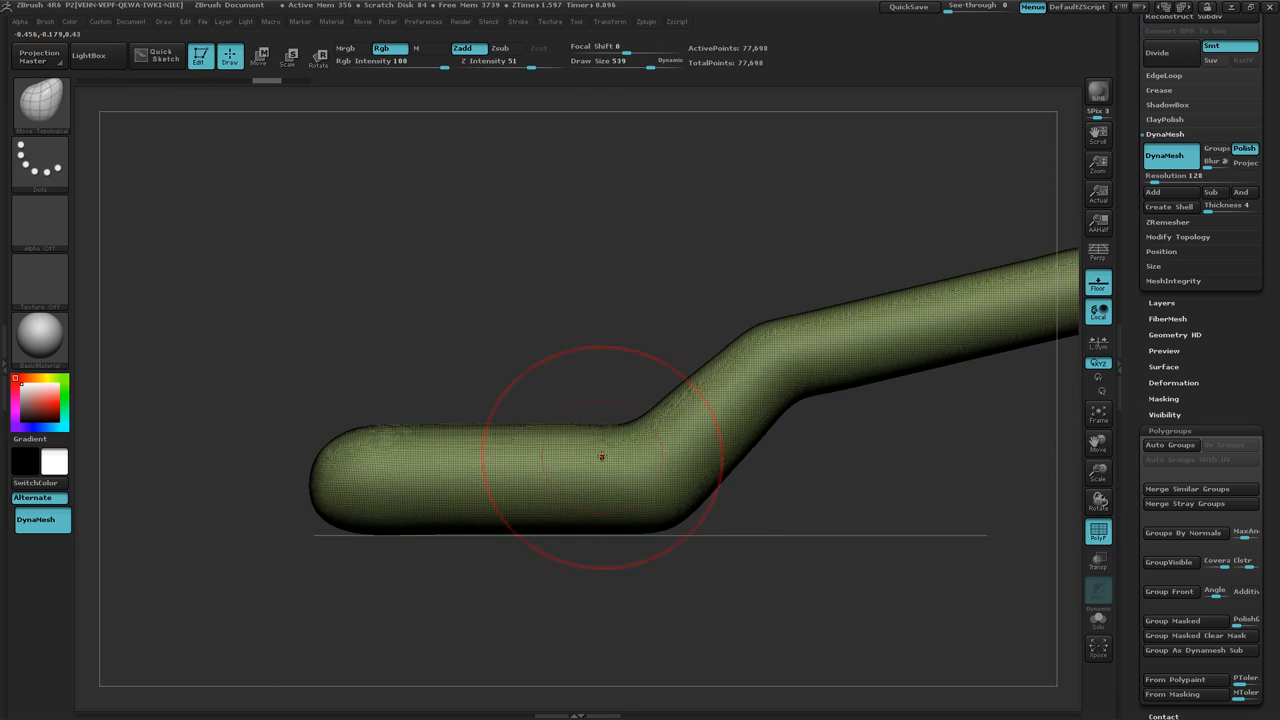
right_drag(602, 456, 634, 500)
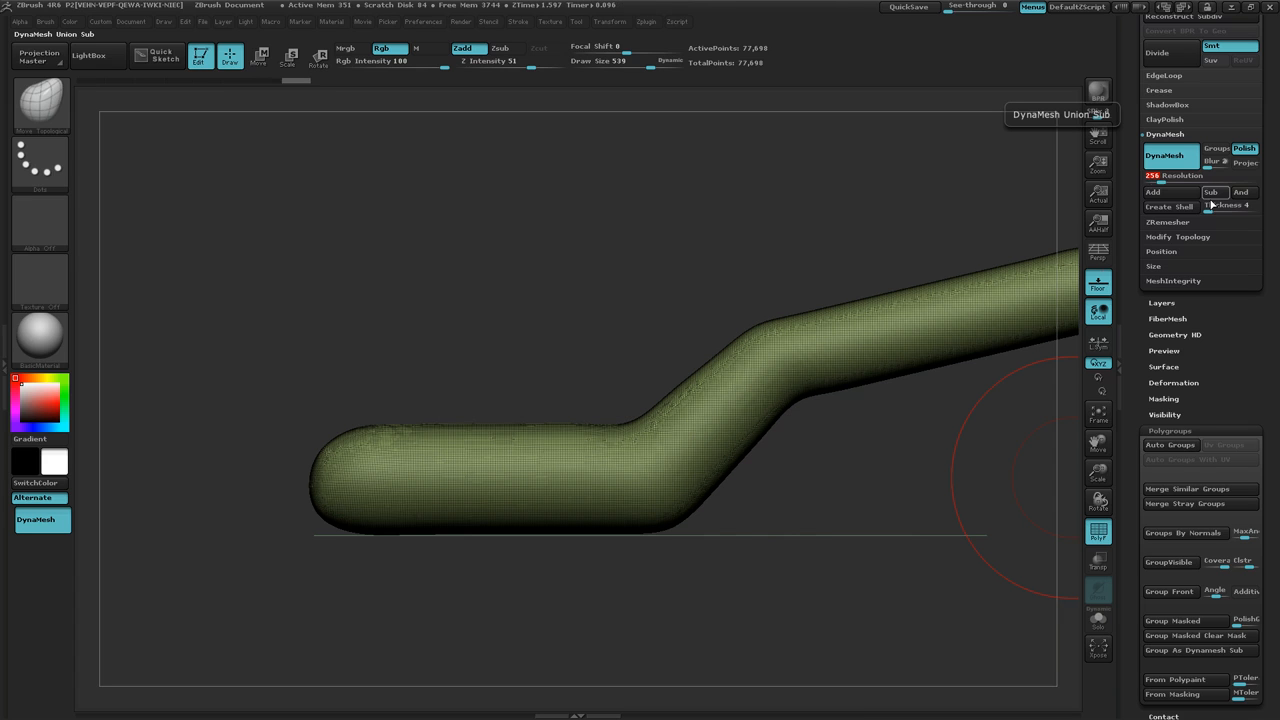
key(ctrl)
ctrl+drag(663, 291, 677, 304)
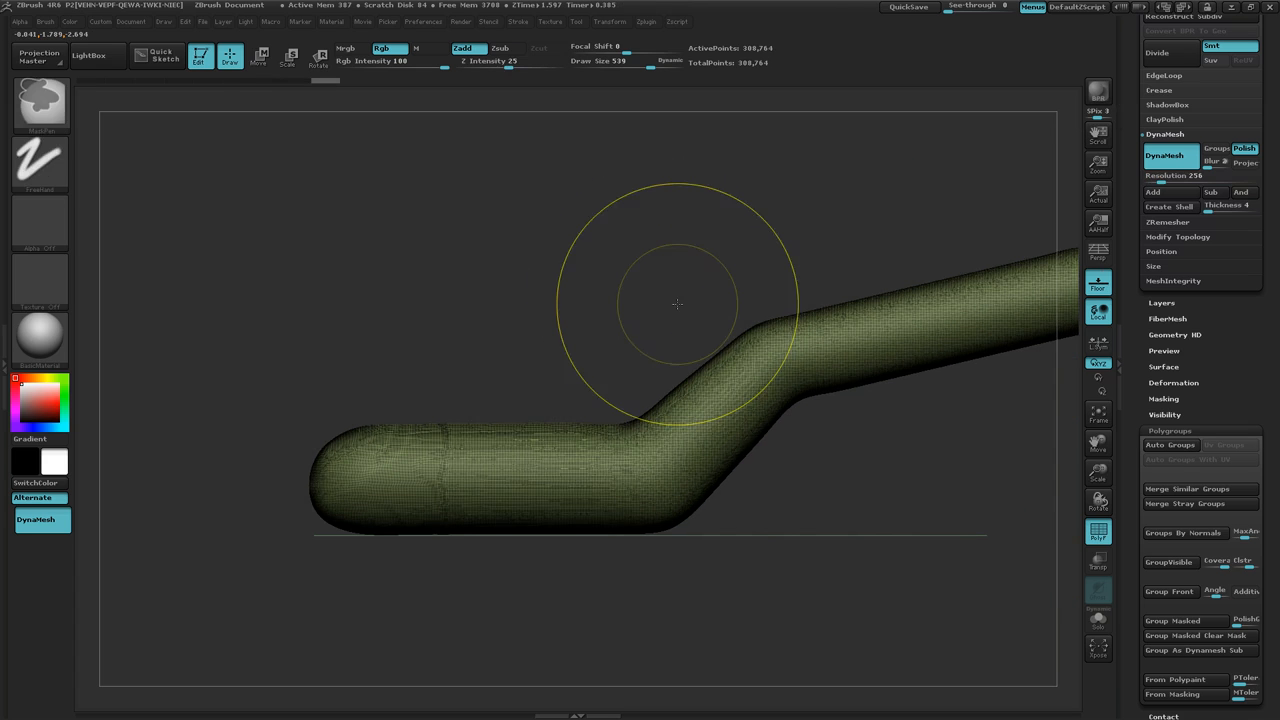
key(shift+f)
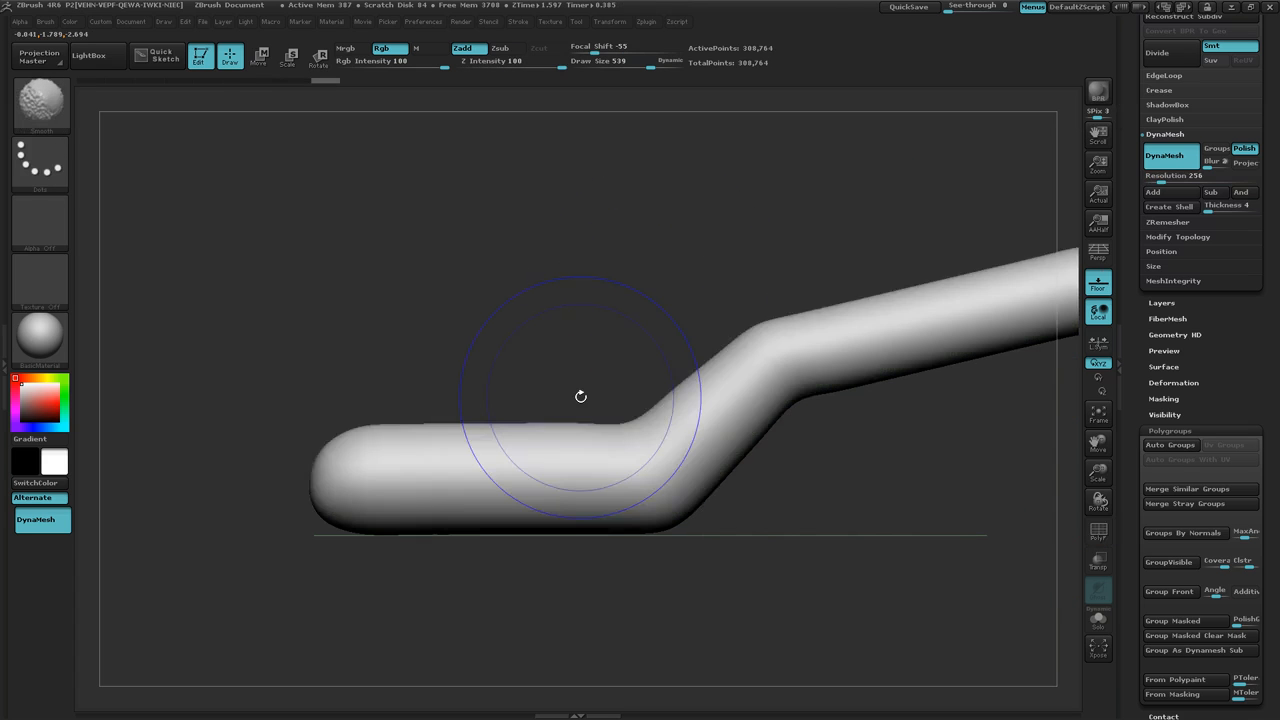
key(shift+f)
Select the ClipCurve brush and clip off the underside of the thick lower section along a straight horizontal line
mouse_move(515, 461)
ctrl+right_down()
mouse_move(595, 461)
mouse_move(469, 480)
ctrl+right_up()
ctrl+right_drag(549, 504, 530, 493)
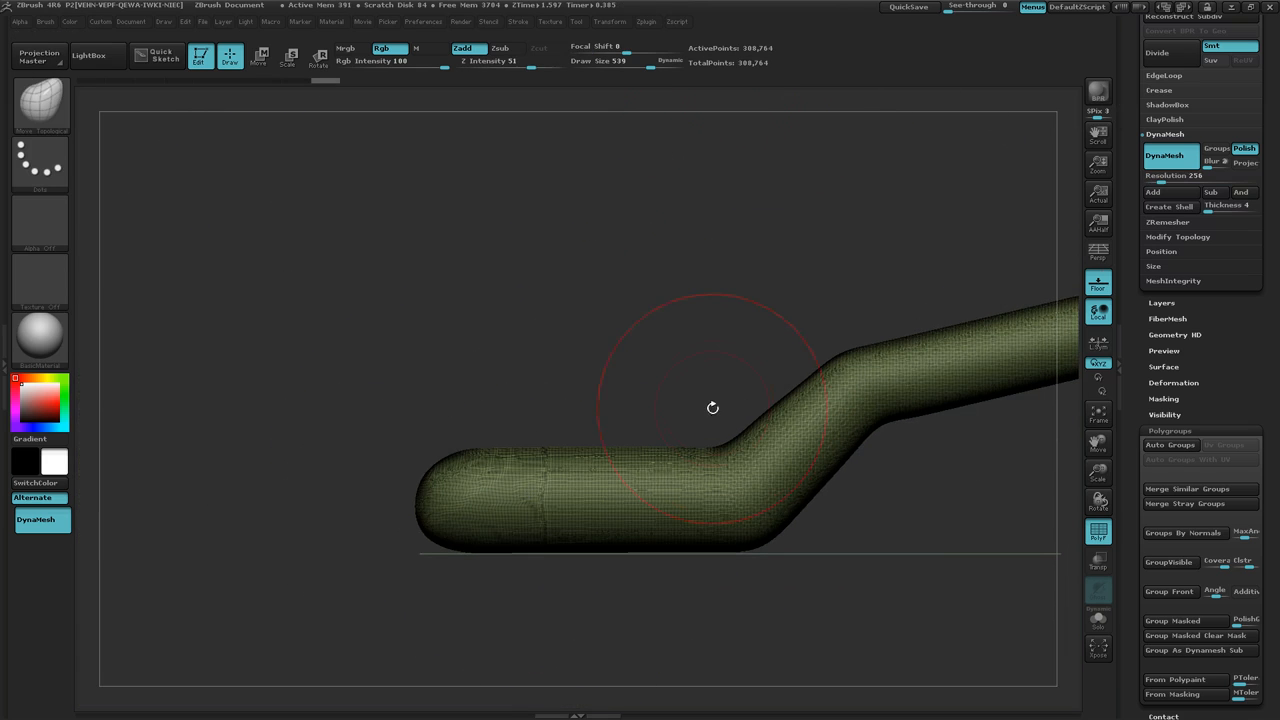
alt+right_drag(712, 407, 562, 360)
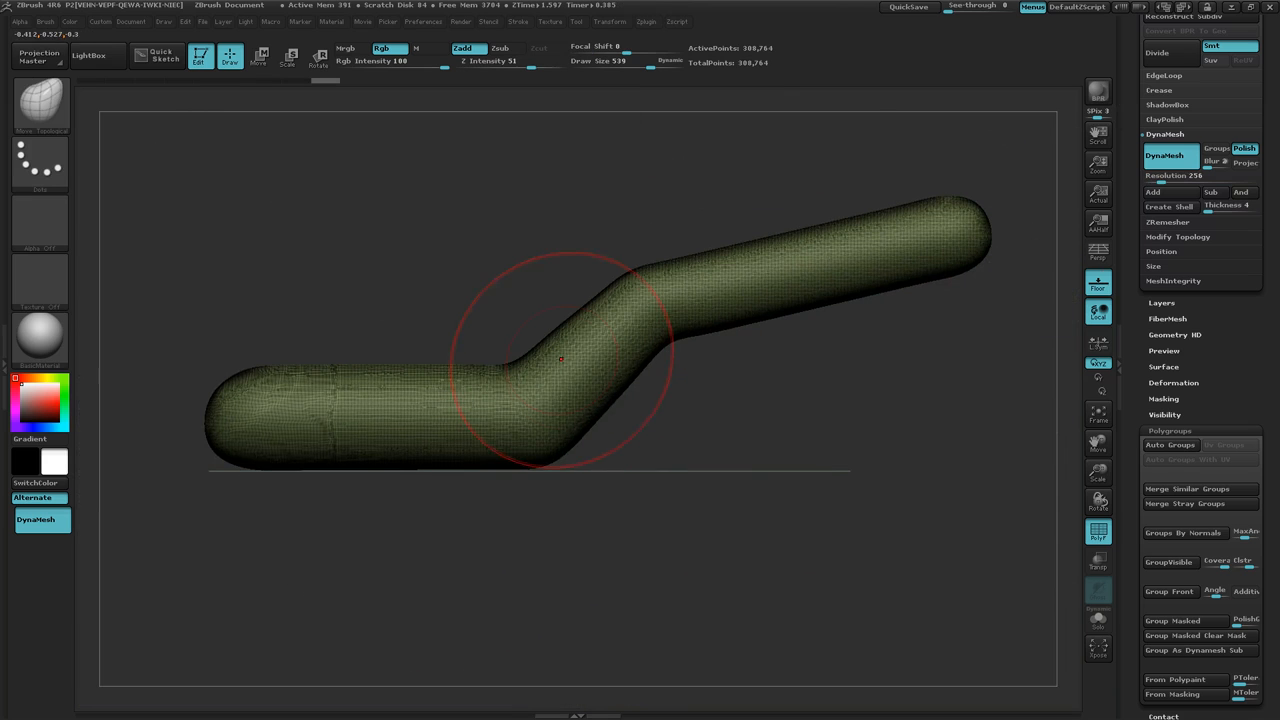
mouse_move(669, 498)
right_down()
mouse_move(680, 489)
mouse_move(670, 496)
right_up()
ctrl+shift+click(40, 108)
ctrl+shift+click(176, 116)
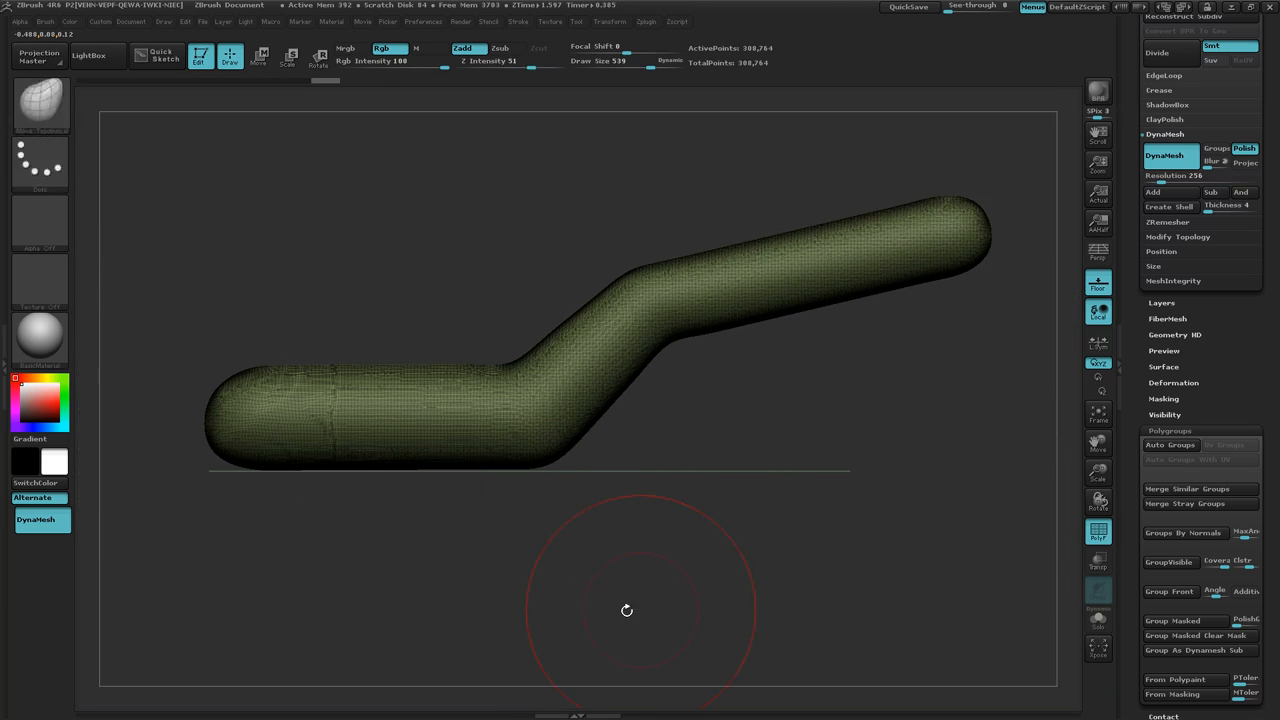
ctrl+right_drag(433, 565, 554, 570)
mouse_move(166, 437)
ctrl+shift+mouse_down()
mouse_move(618, 452)
mouse_move(175, 424)
mouse_move(132, 372)
mouse_move(163, 402)
mouse_move(597, 470)
mouse_move(700, 436)
mouse_move(829, 437)
ctrl+shift+mouse_up()
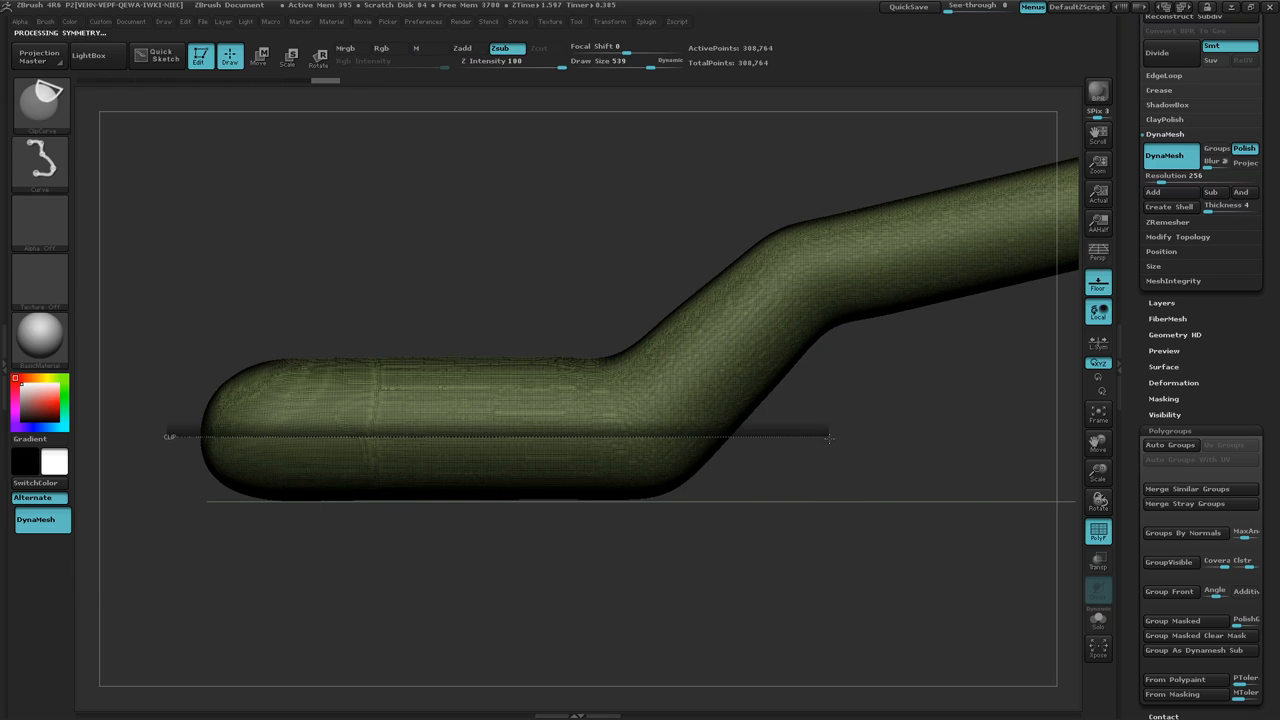
mouse_move(789, 440)
mouse_down()
mouse_move(764, 451)
mouse_move(914, 466)
mouse_up()
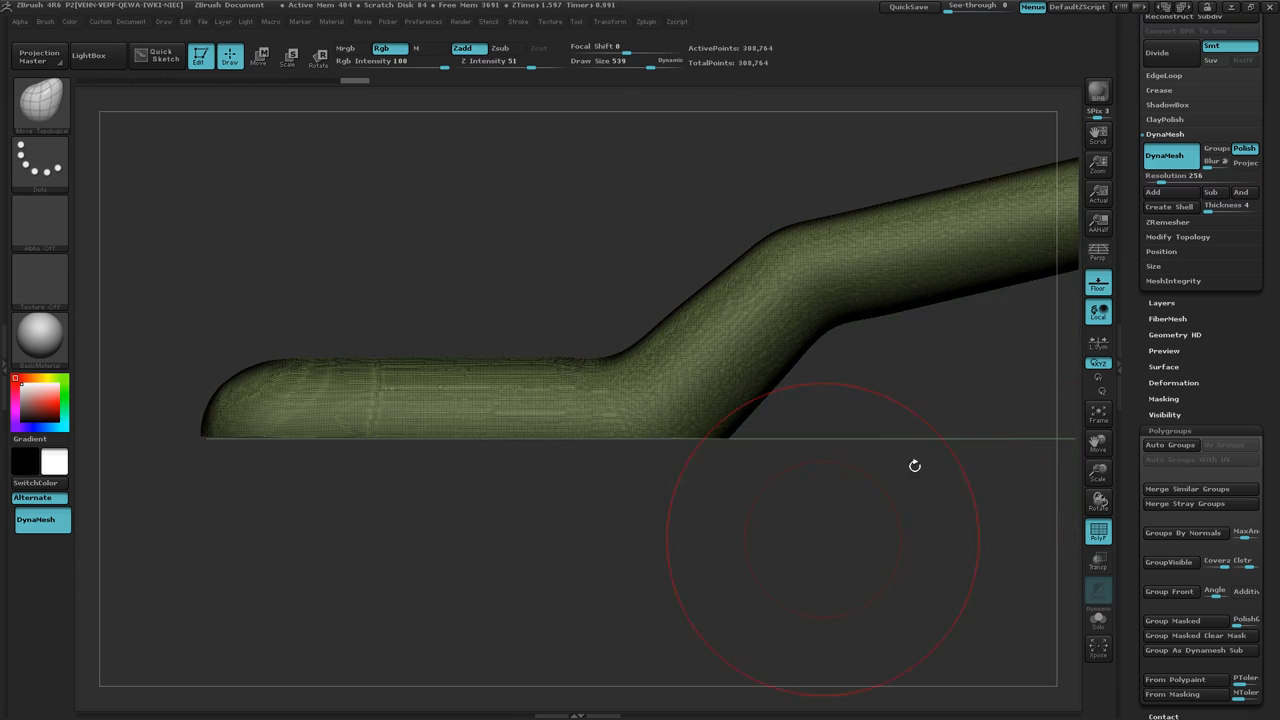
Hide the floor grid and polyframe, and remesh the clipped model with DynaMesh
click(1104, 288)
drag(717, 491, 704, 522)
key(shift+f)
ctrl+drag(695, 522, 767, 576)
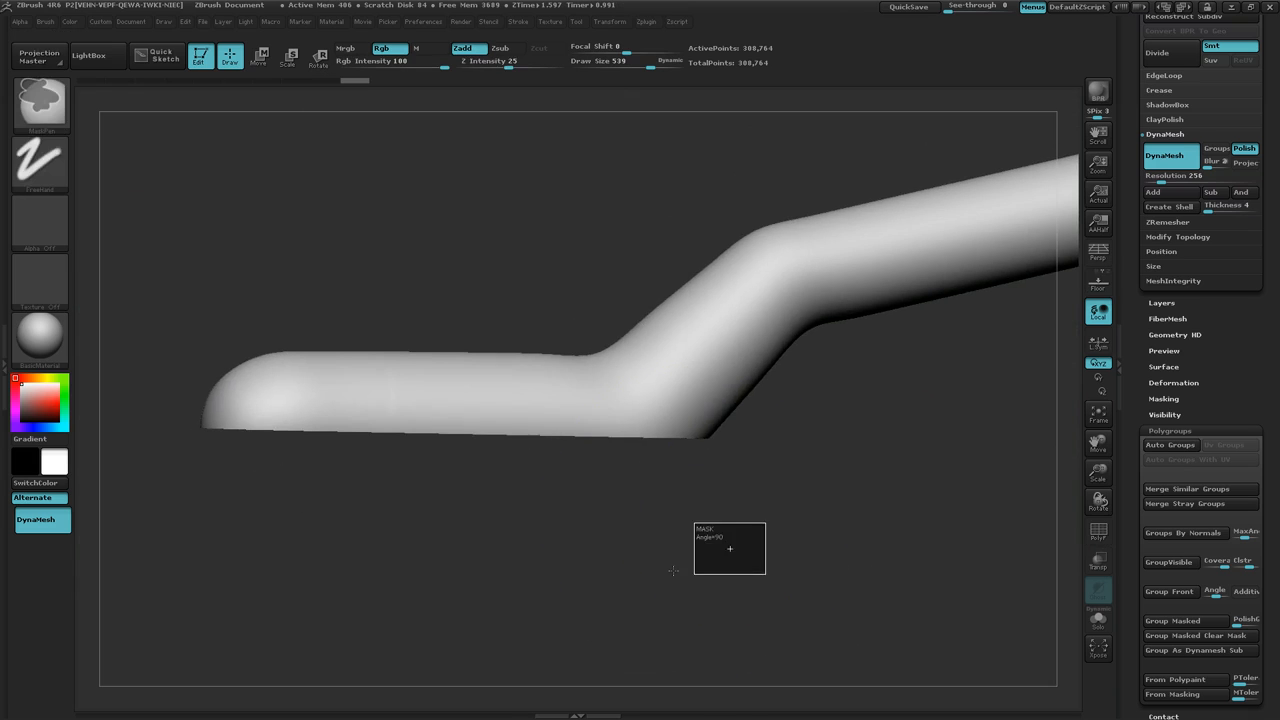
mouse_move(637, 571)
mouse_down()
mouse_move(623, 446)
mouse_move(597, 487)
mouse_move(623, 506)
mouse_up()
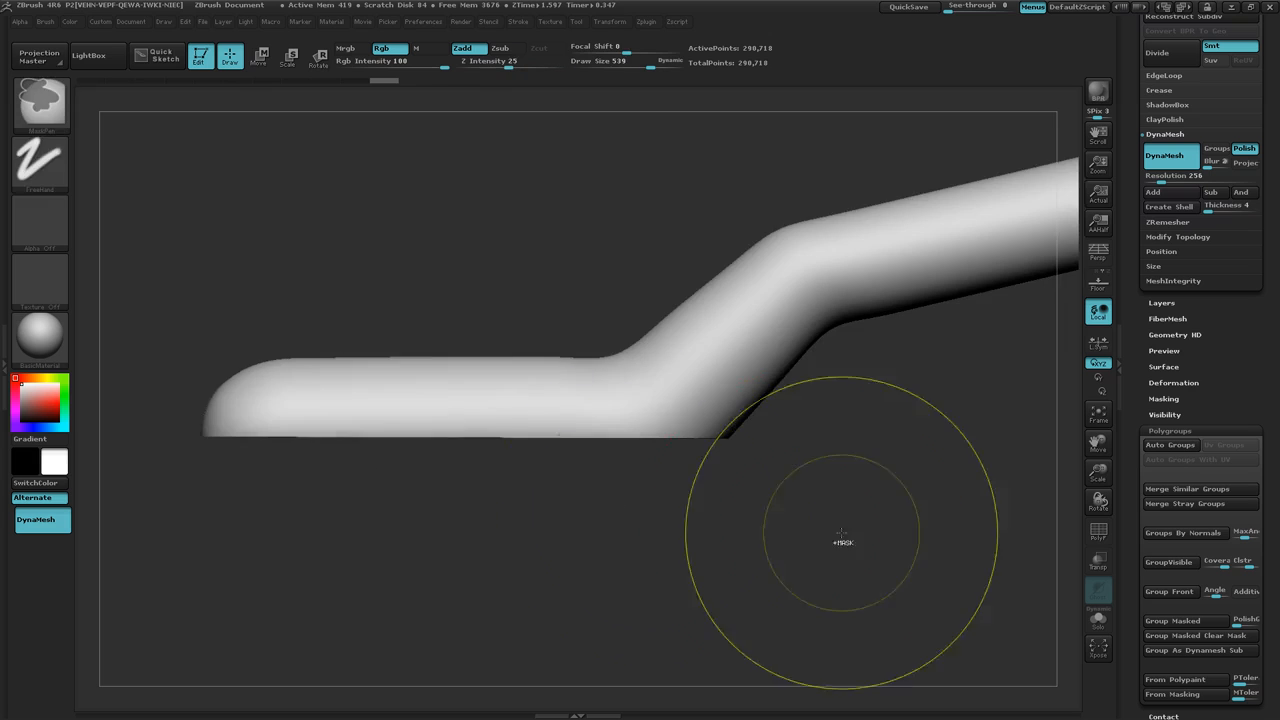
drag(843, 537, 785, 523)
key(ctrl)
Frame the flat underside, setting the draw size to 165 and the mask brush's focal shift to -100
drag(784, 477, 592, 551)
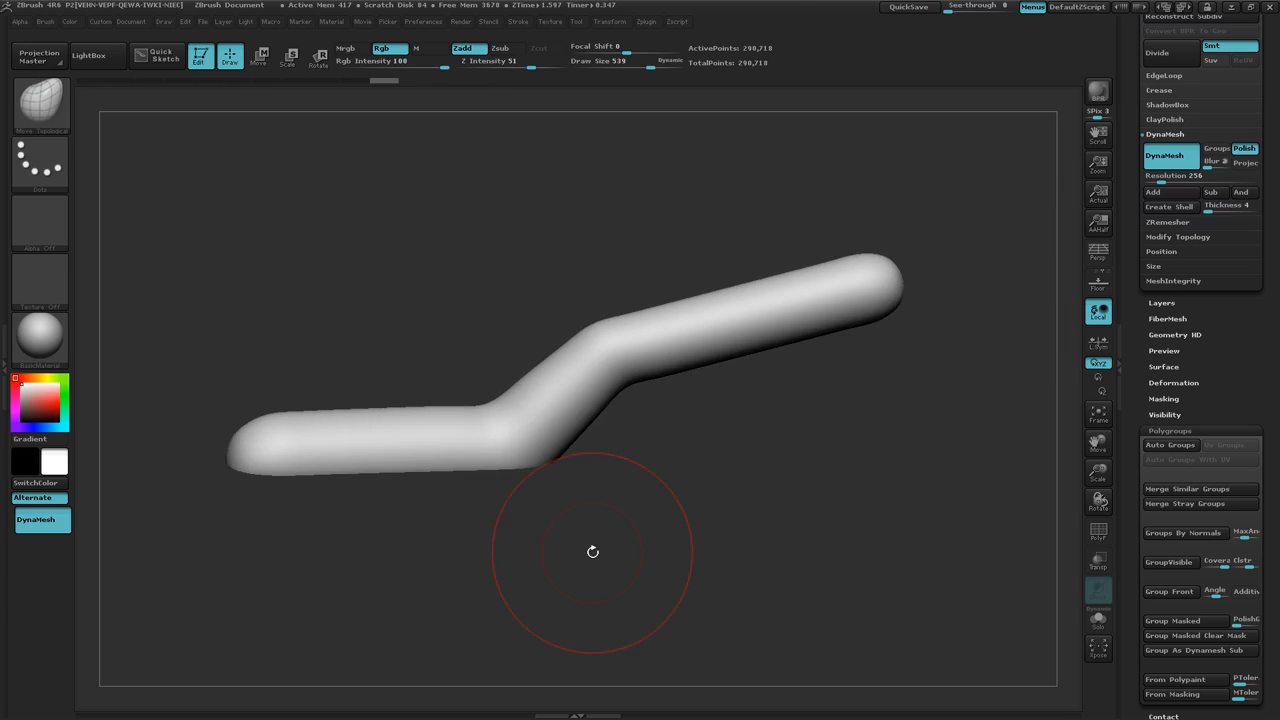
drag(478, 560, 480, 563)
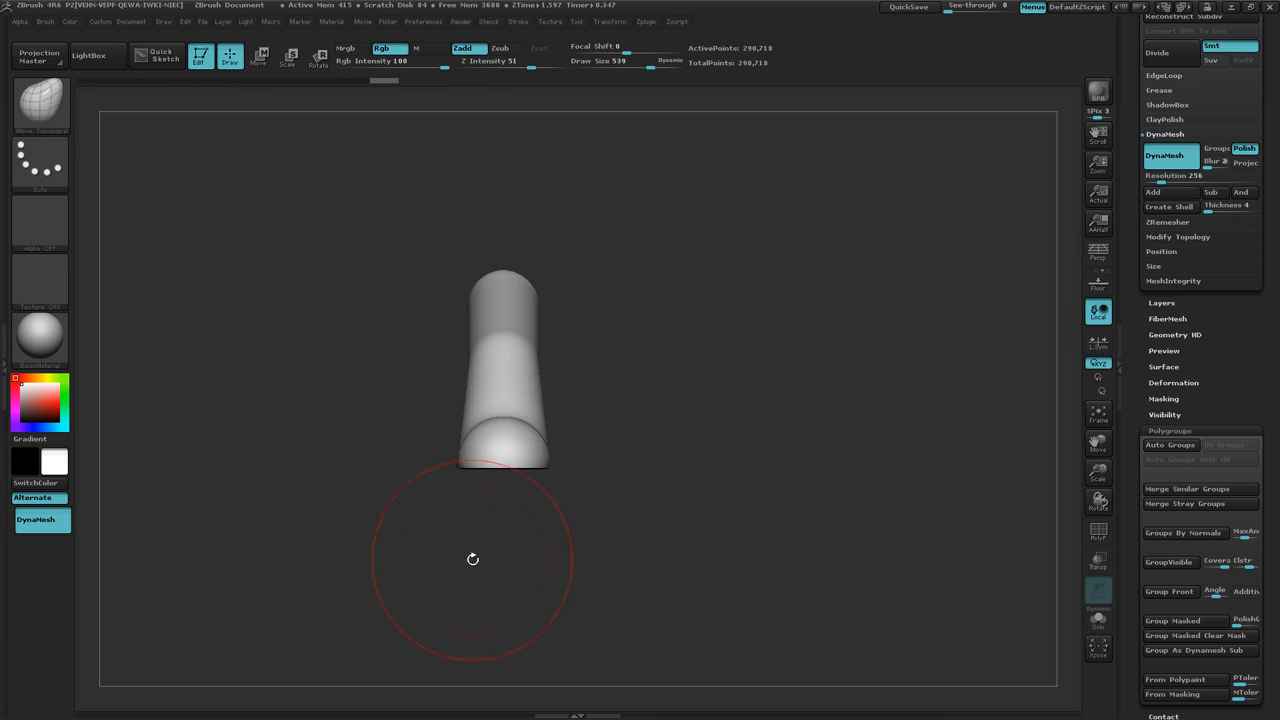
mouse_move(598, 564)
mouse_down()
mouse_move(551, 523)
mouse_move(508, 441)
mouse_move(478, 462)
mouse_move(541, 545)
mouse_move(467, 508)
mouse_move(468, 520)
mouse_move(455, 497)
mouse_move(443, 513)
mouse_move(423, 414)
mouse_up()
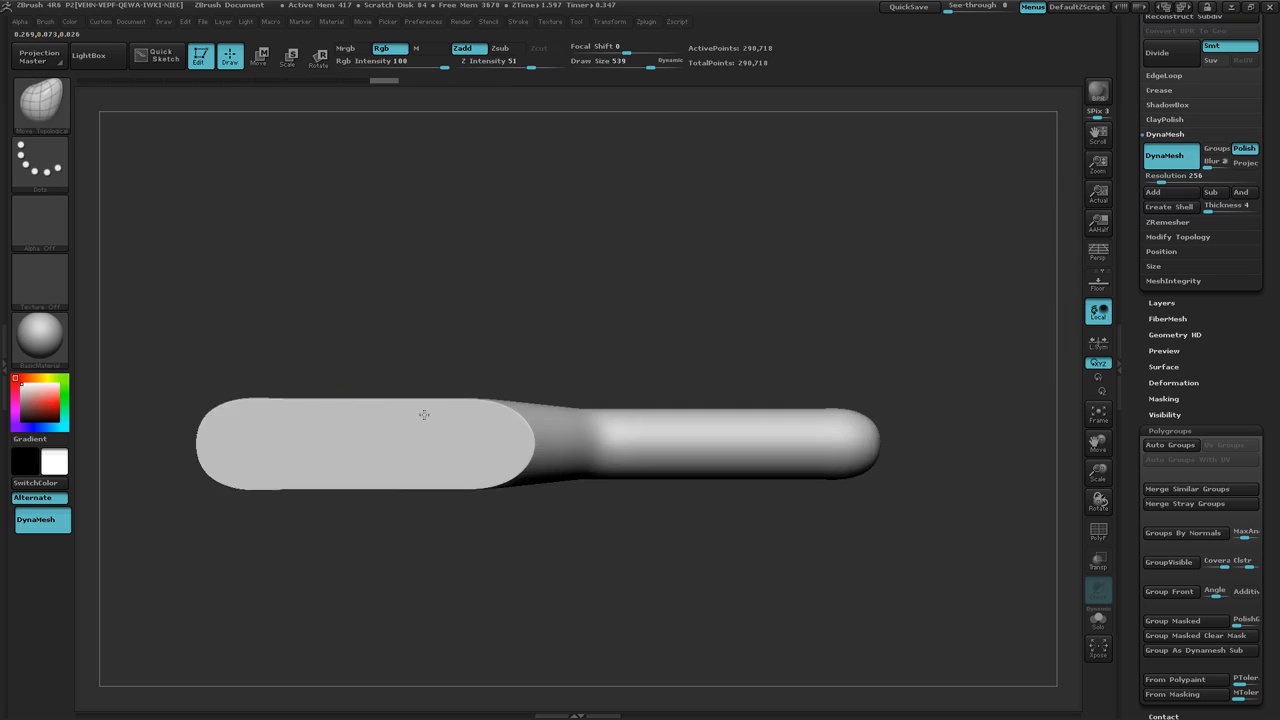
key(ctrl)
mouse_move(355, 510)
ctrl+right_down()
mouse_move(471, 503)
mouse_move(449, 497)
mouse_move(477, 491)
mouse_move(673, 499)
ctrl+right_up()
key(s)
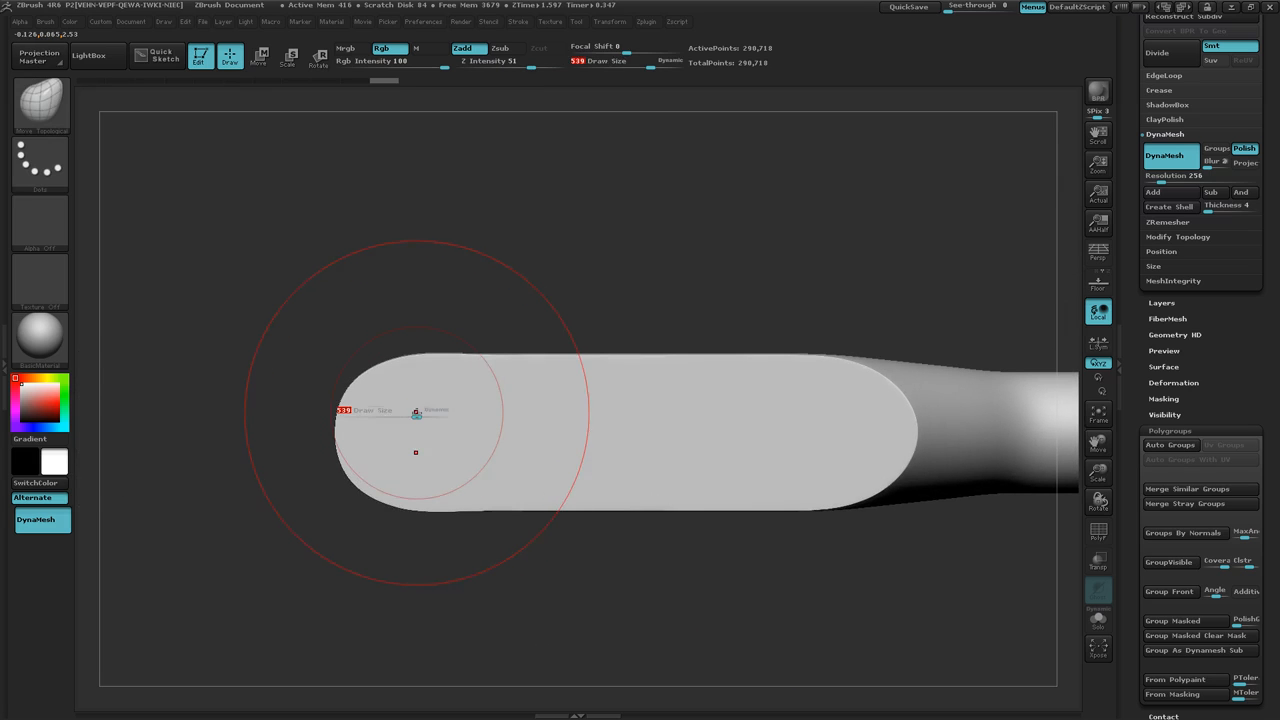
drag(418, 414, 383, 408)
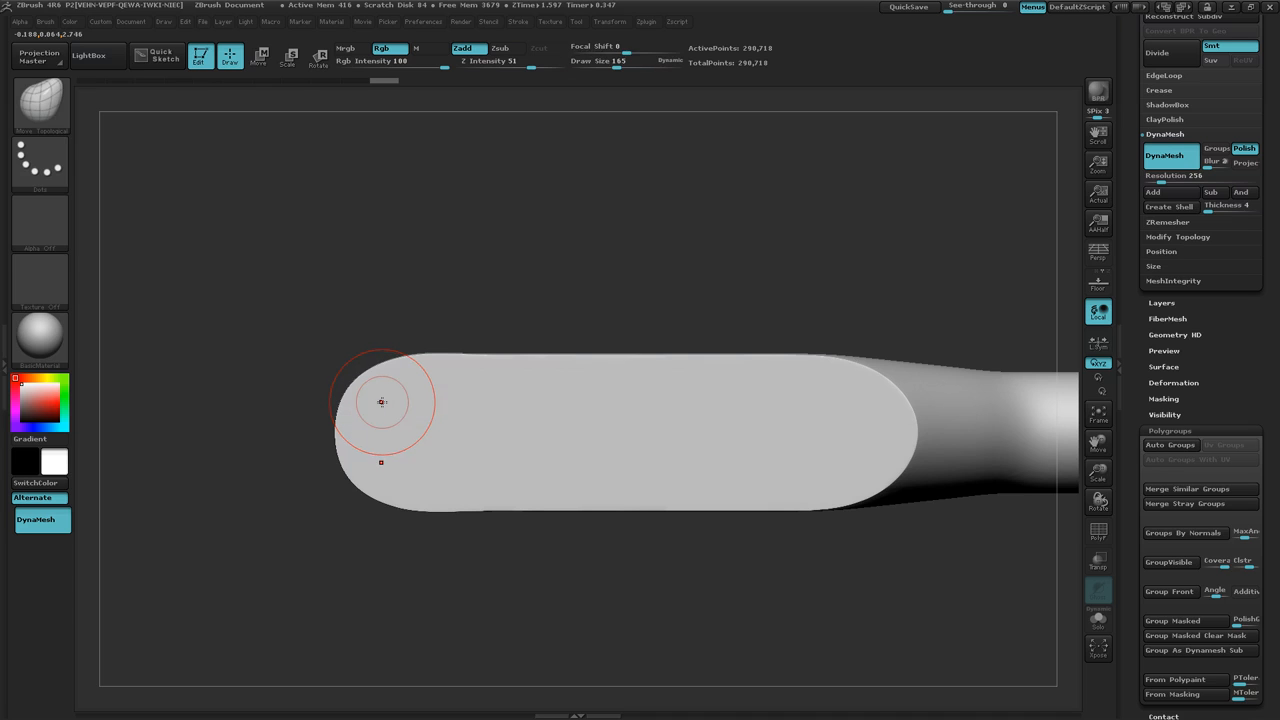
key(shift)
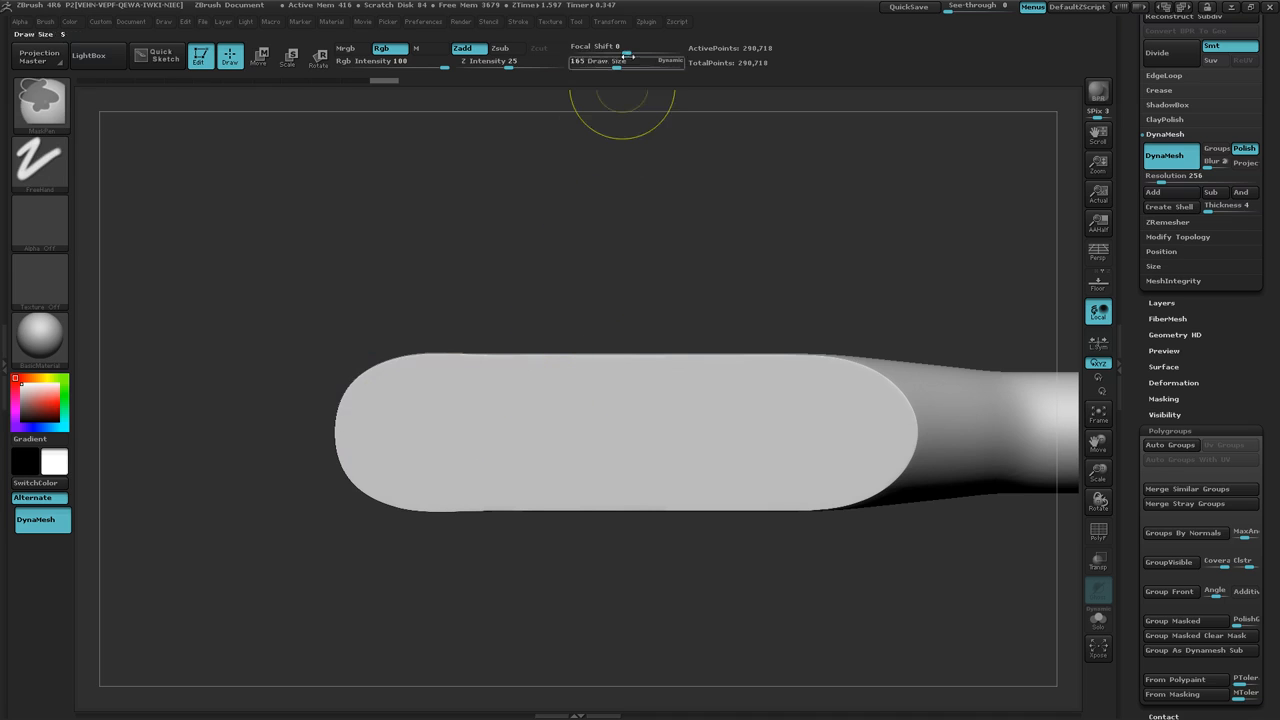
drag(622, 52, 562, 53)
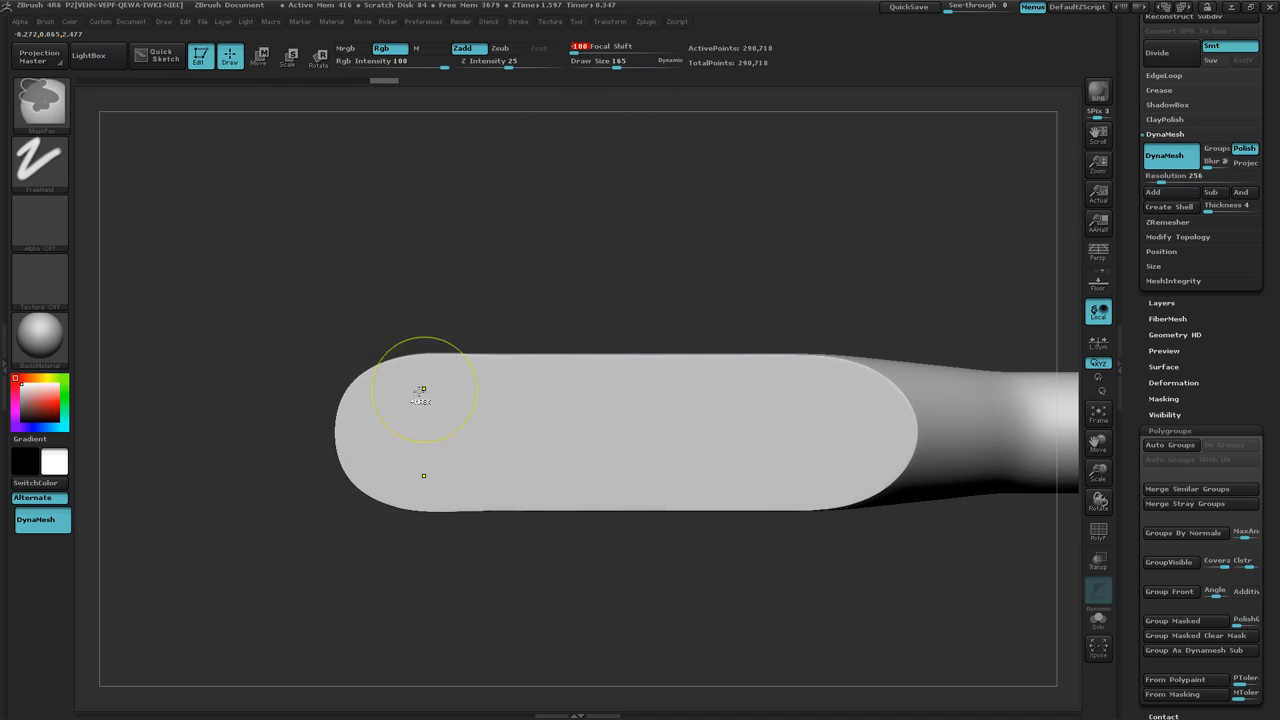
Undo a freehand test mask on the flat underside and switch the mask brush's stroke to DragDot
ctrl+drag(407, 401, 426, 401)
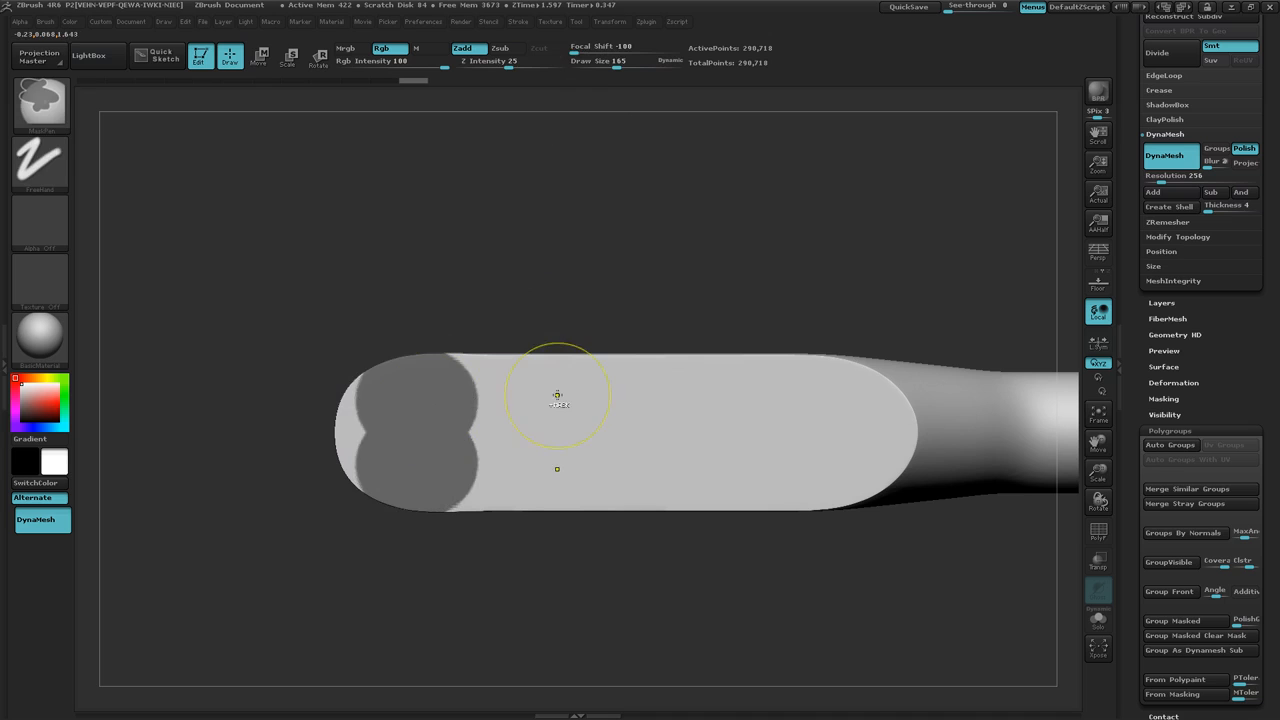
key(ctrl+z)
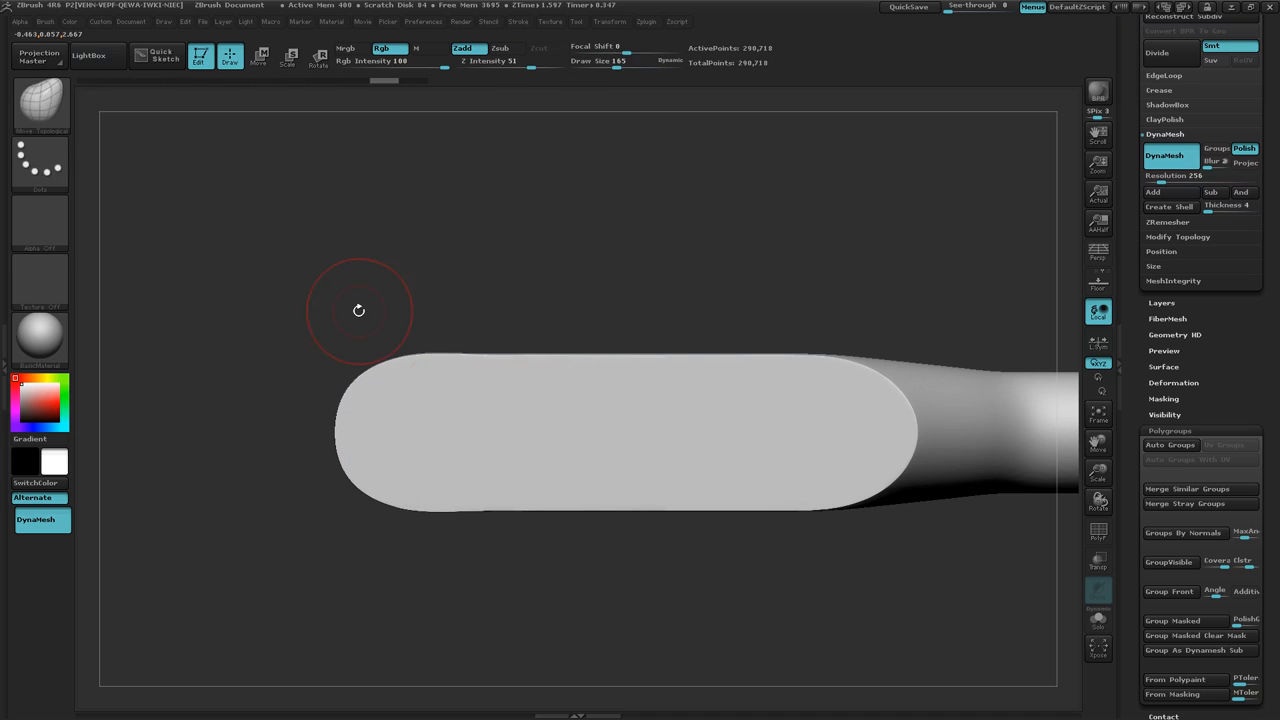
key(ctrl)
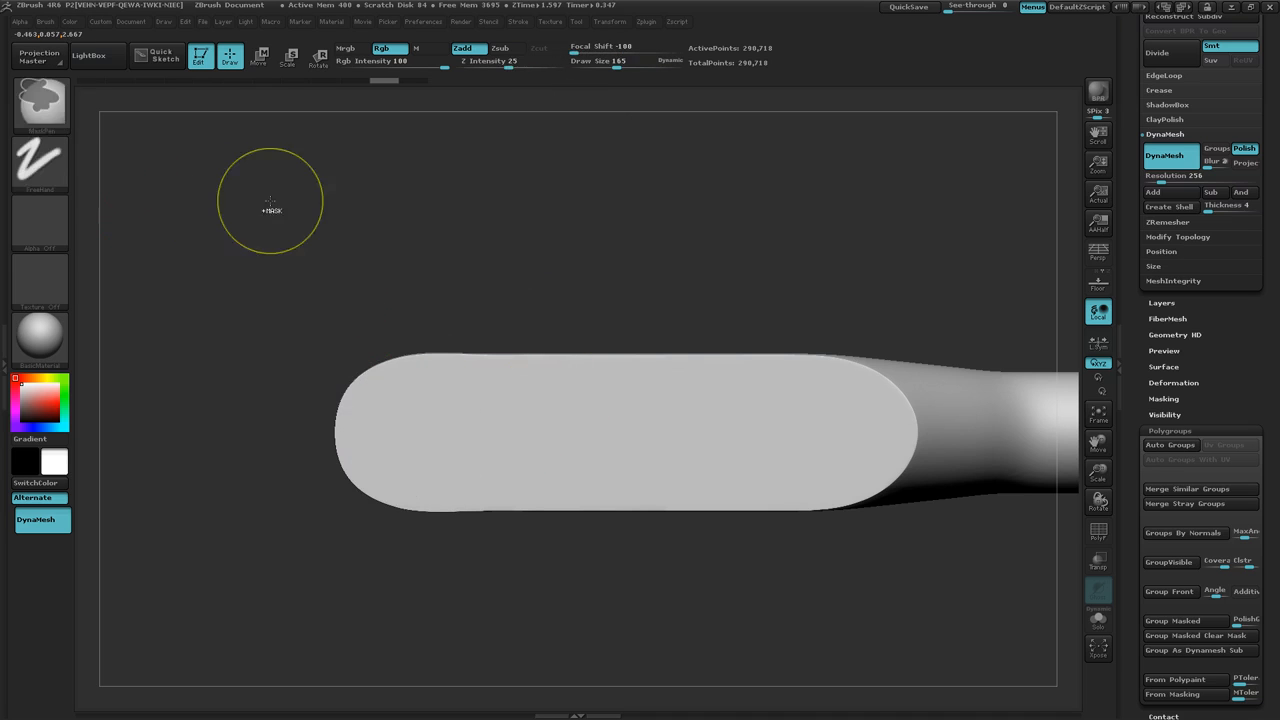
click(58, 178)
click(403, 179)
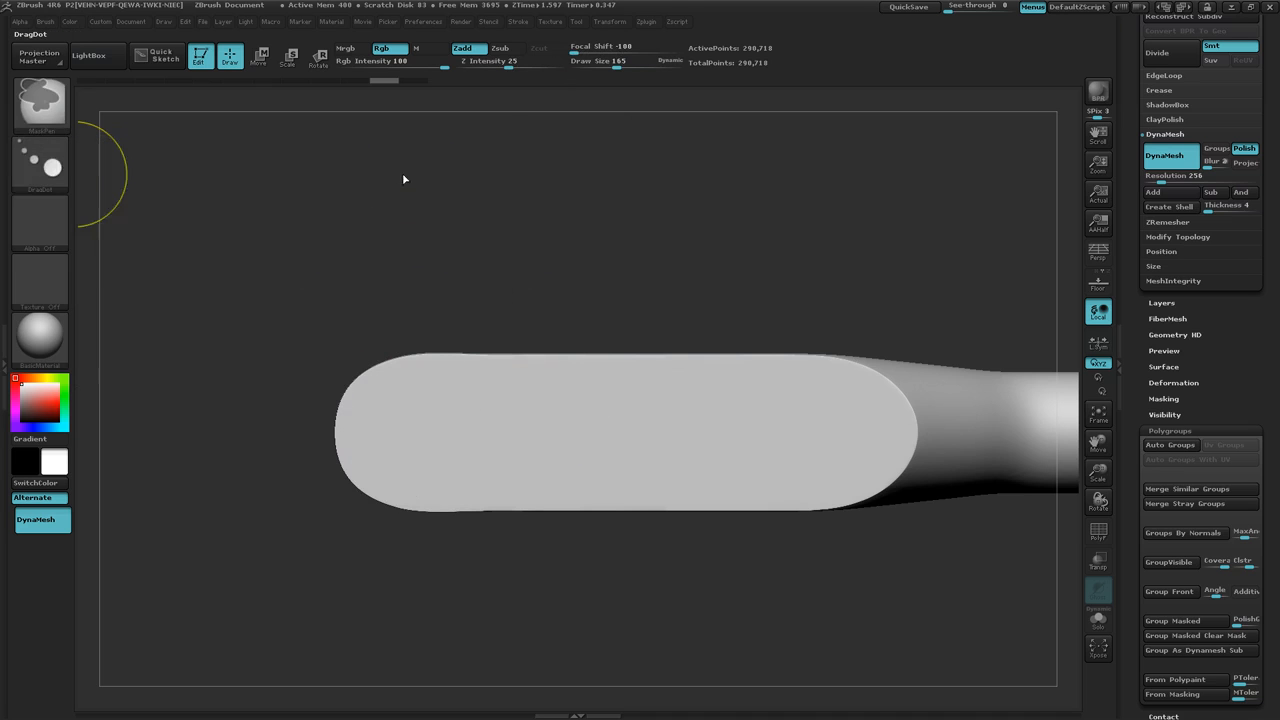
key(ctrl)
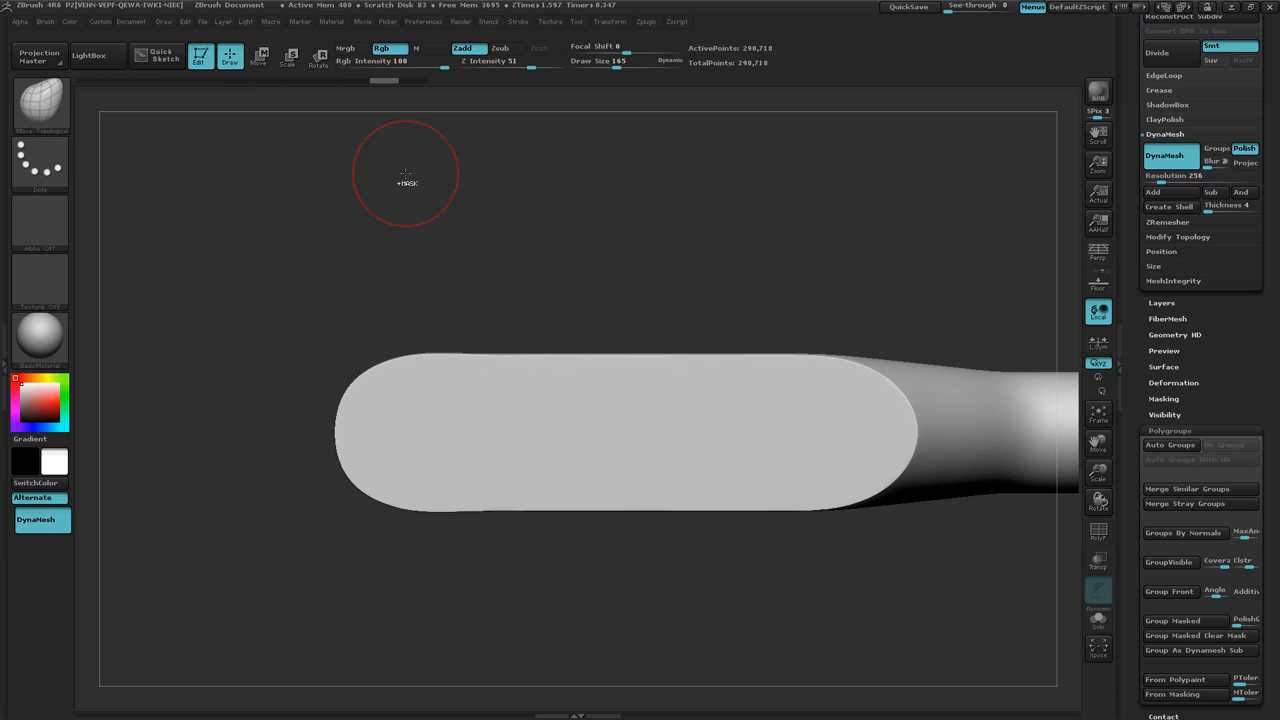
key(ctrl)
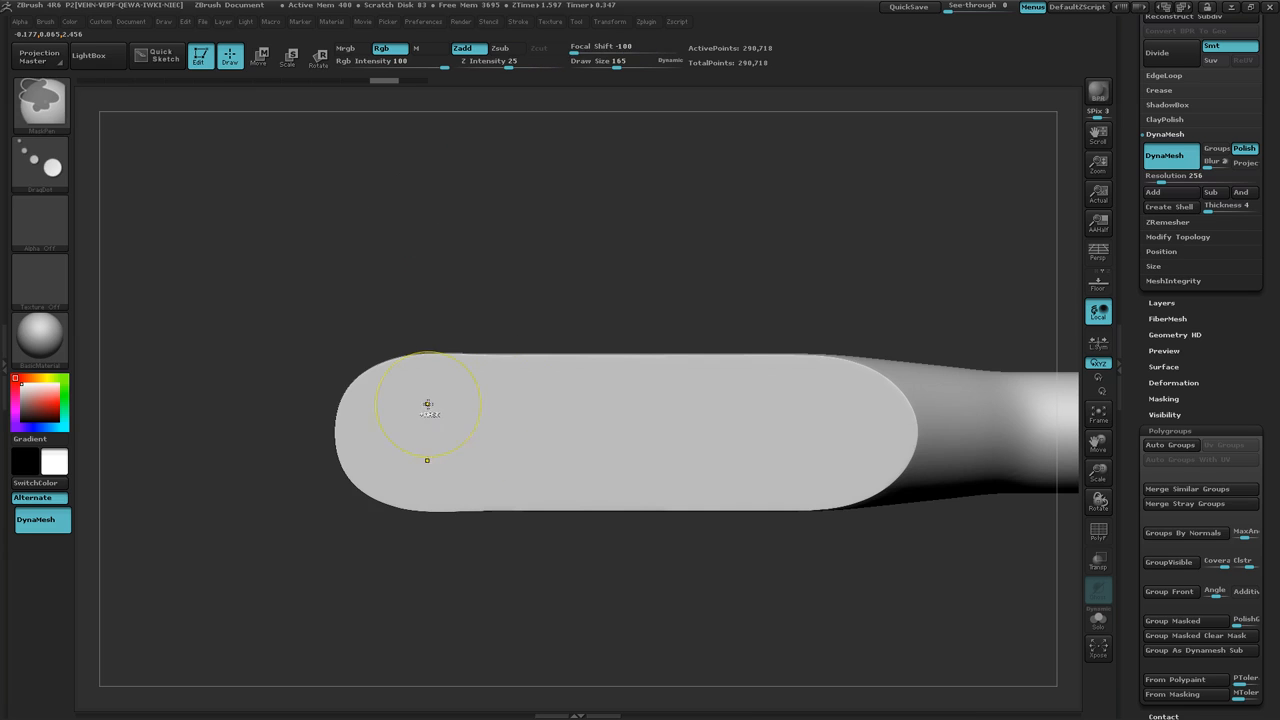
Test DragDot masks on the flat underside at RGB intensity 100 and 3, restore the intensity to 100, and undo the masks
ctrl+drag(428, 408, 648, 405)
key(ctrl)
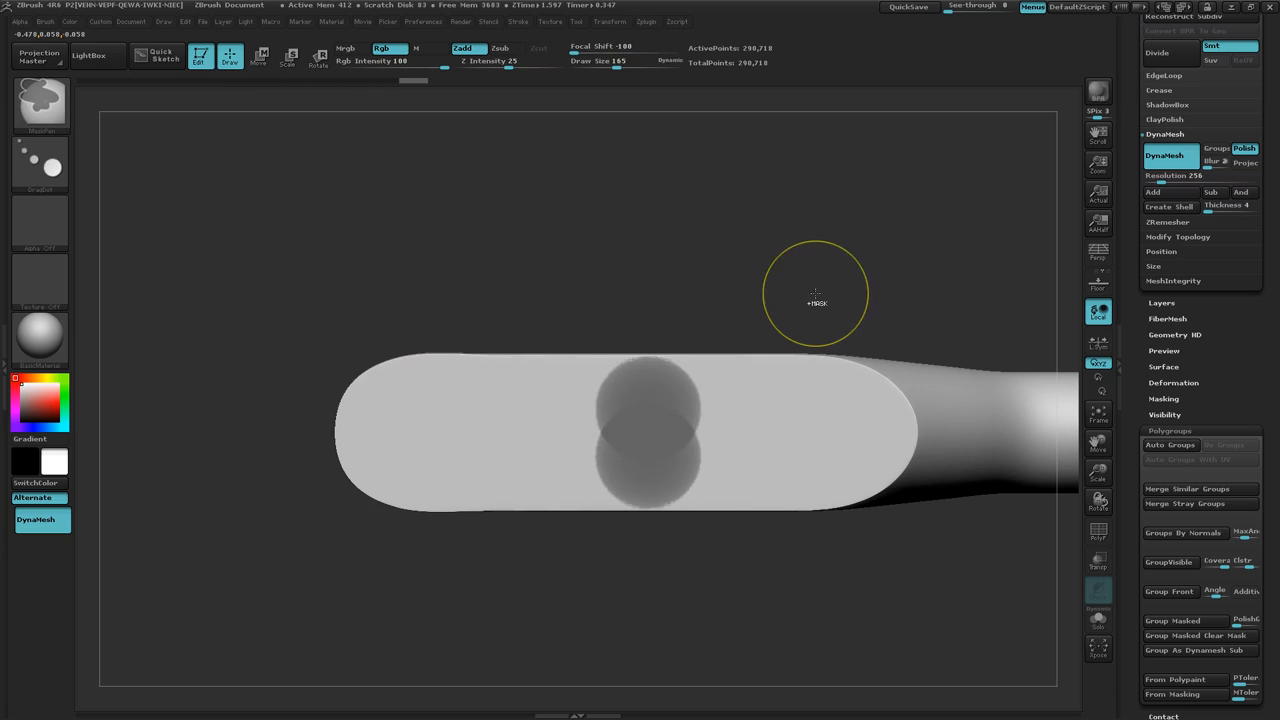
key(ctrl)
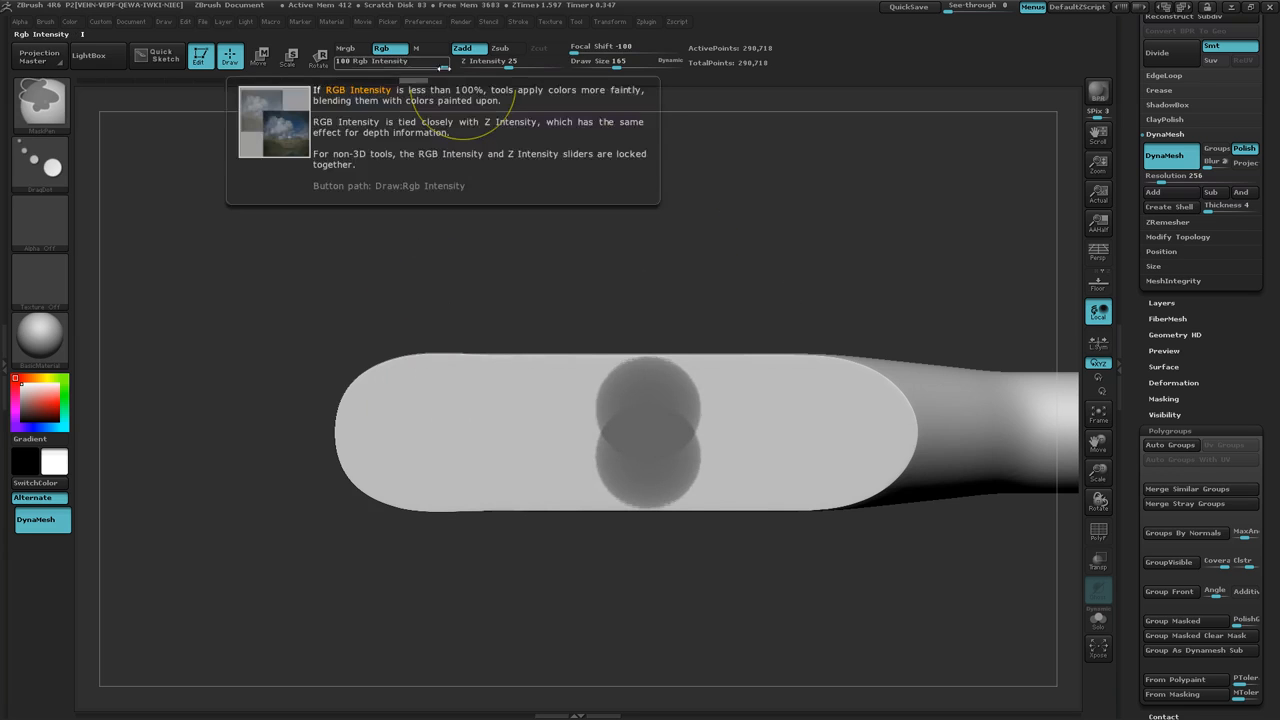
click(368, 64)
drag(368, 64, 357, 64)
mouse_move(457, 405)
ctrl+mouse_down()
mouse_move(462, 391)
mouse_move(427, 385)
mouse_move(464, 392)
ctrl+mouse_up()
key(ctrl+z)
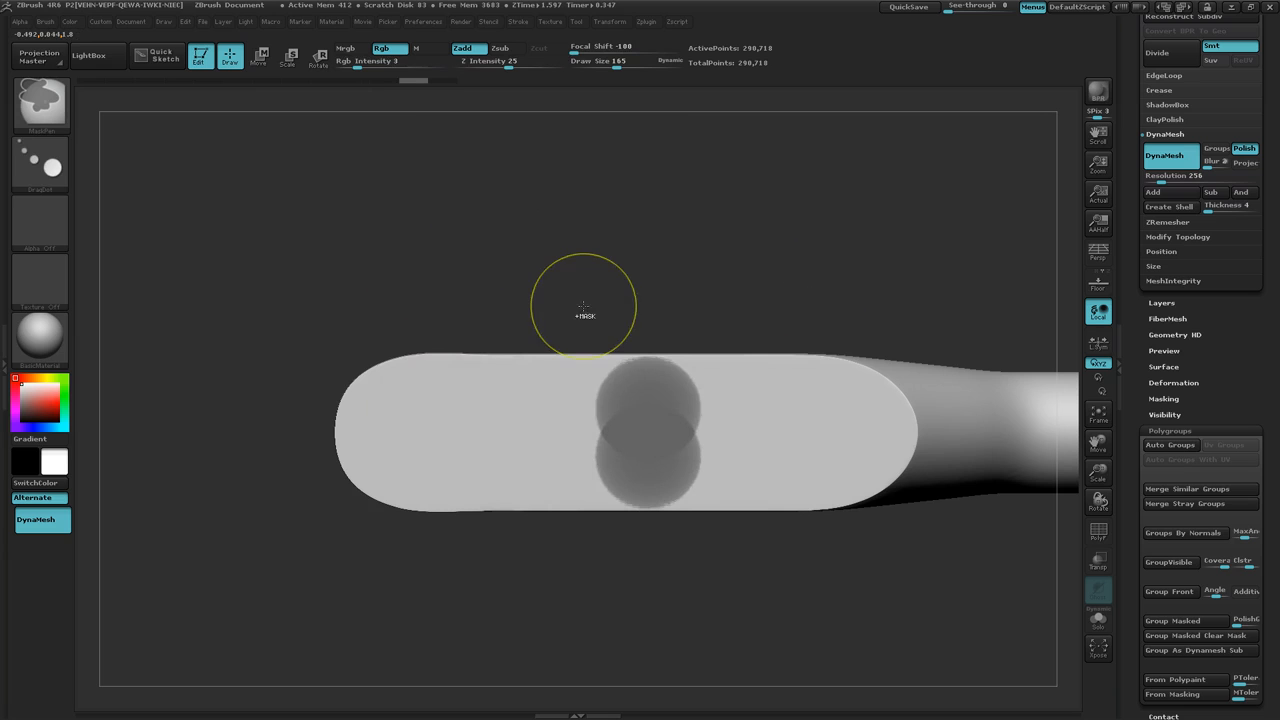
drag(364, 67, 480, 80)
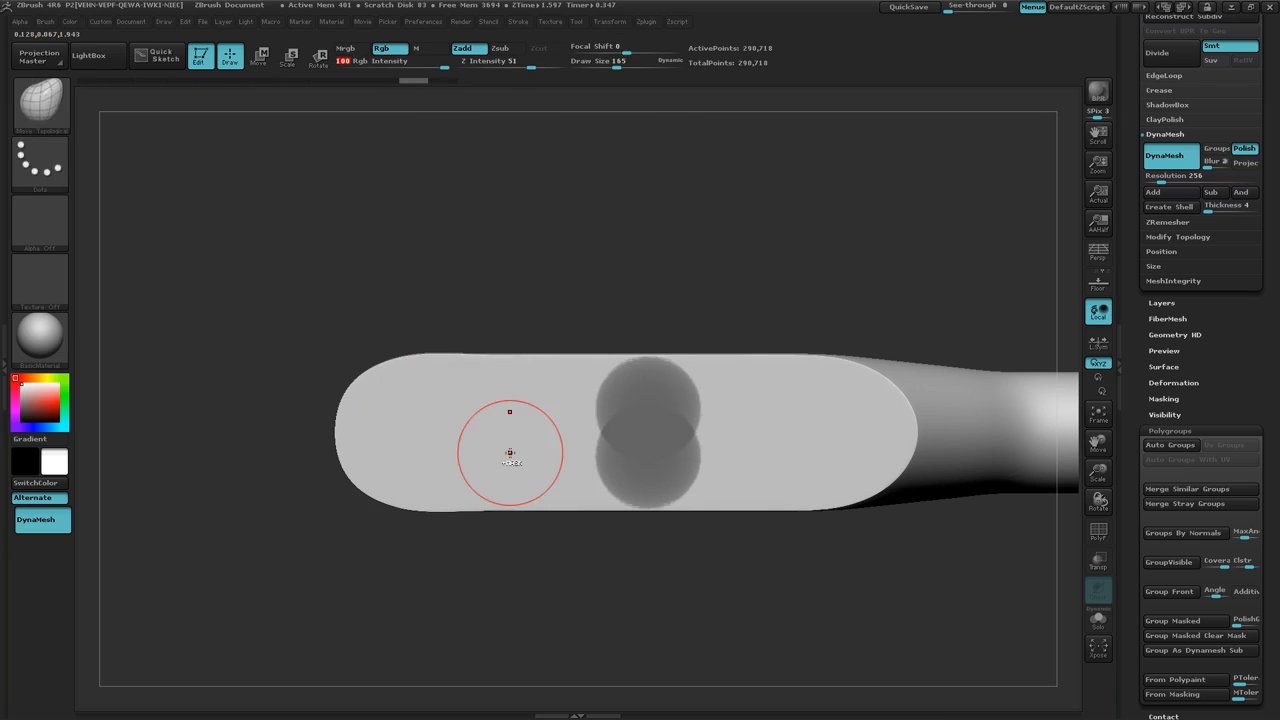
key(ctrl+z)
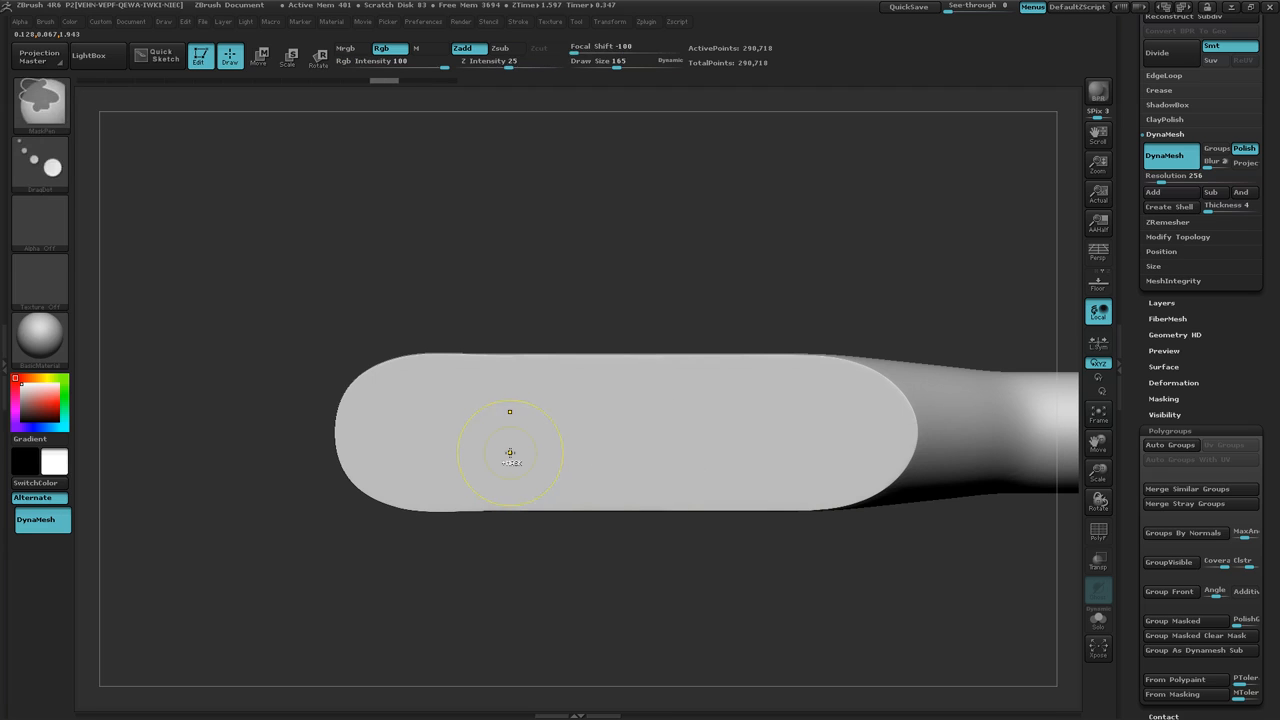
Try a symmetrical pair of DragDot masks near the rounded end of the flat underside with draw size 78
key(s)
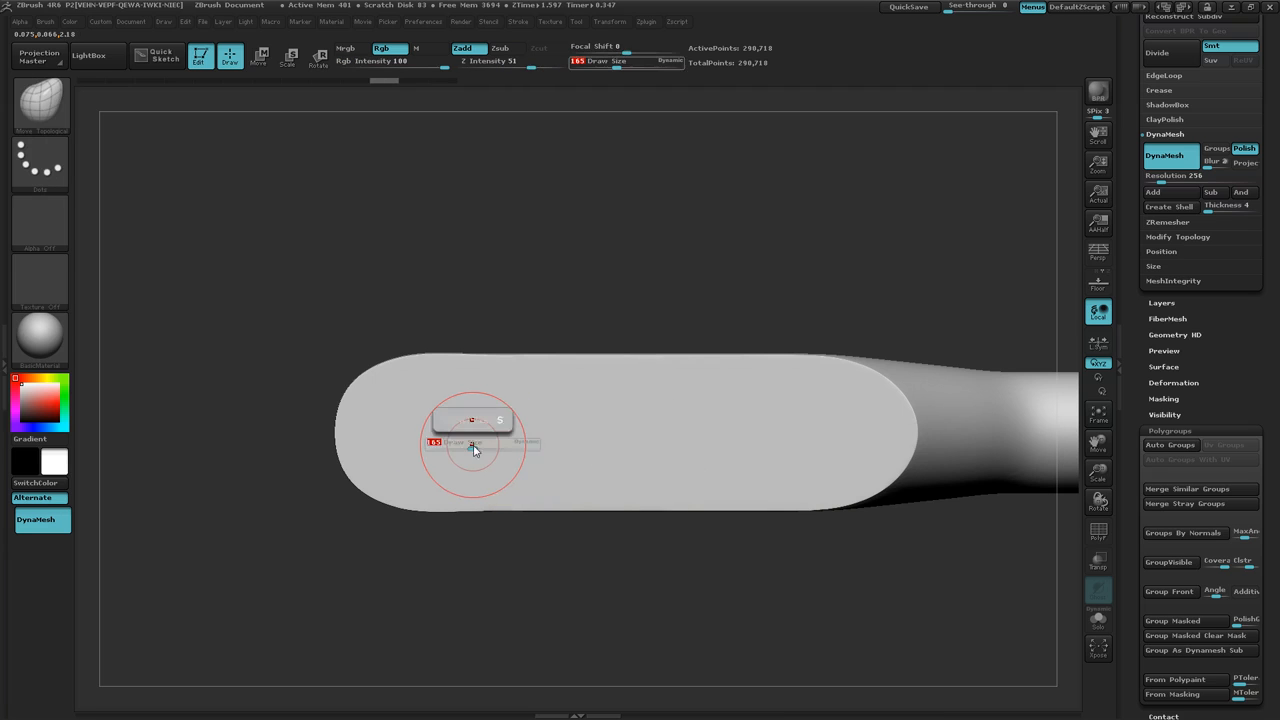
drag(474, 450, 459, 446)
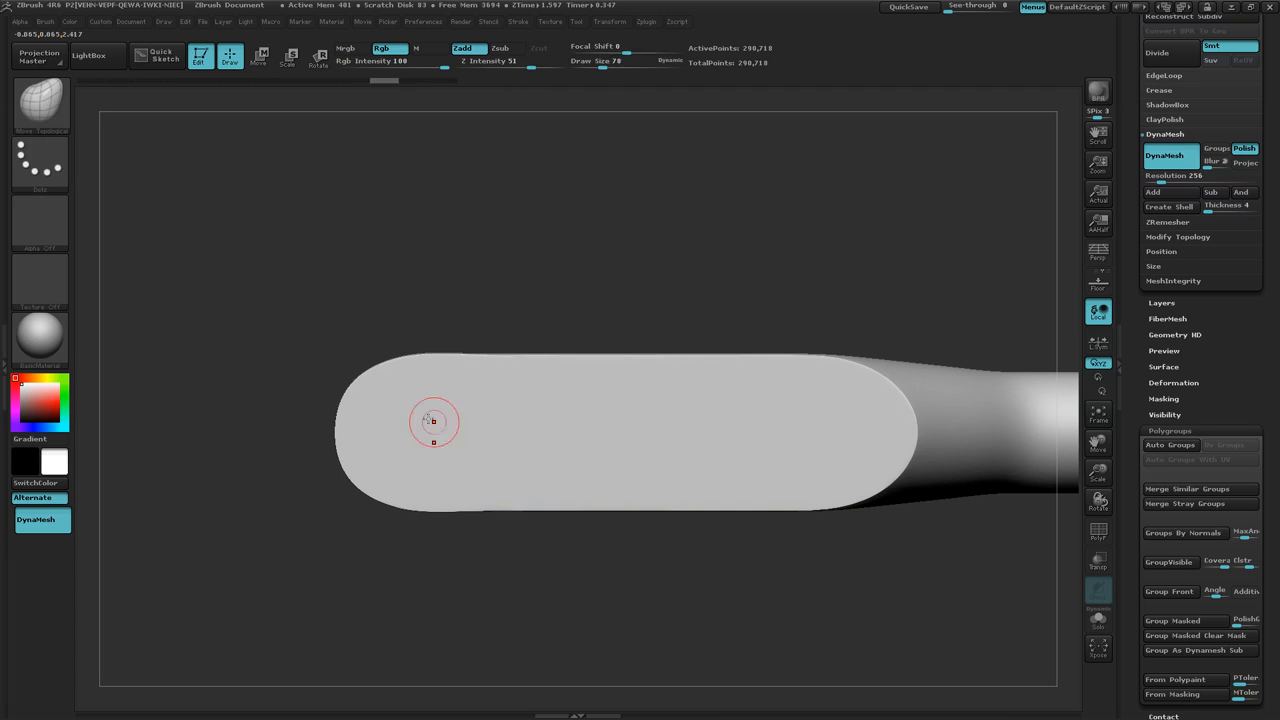
mouse_move(405, 399)
ctrl+mouse_down()
mouse_move(428, 396)
mouse_move(407, 396)
ctrl+mouse_up()
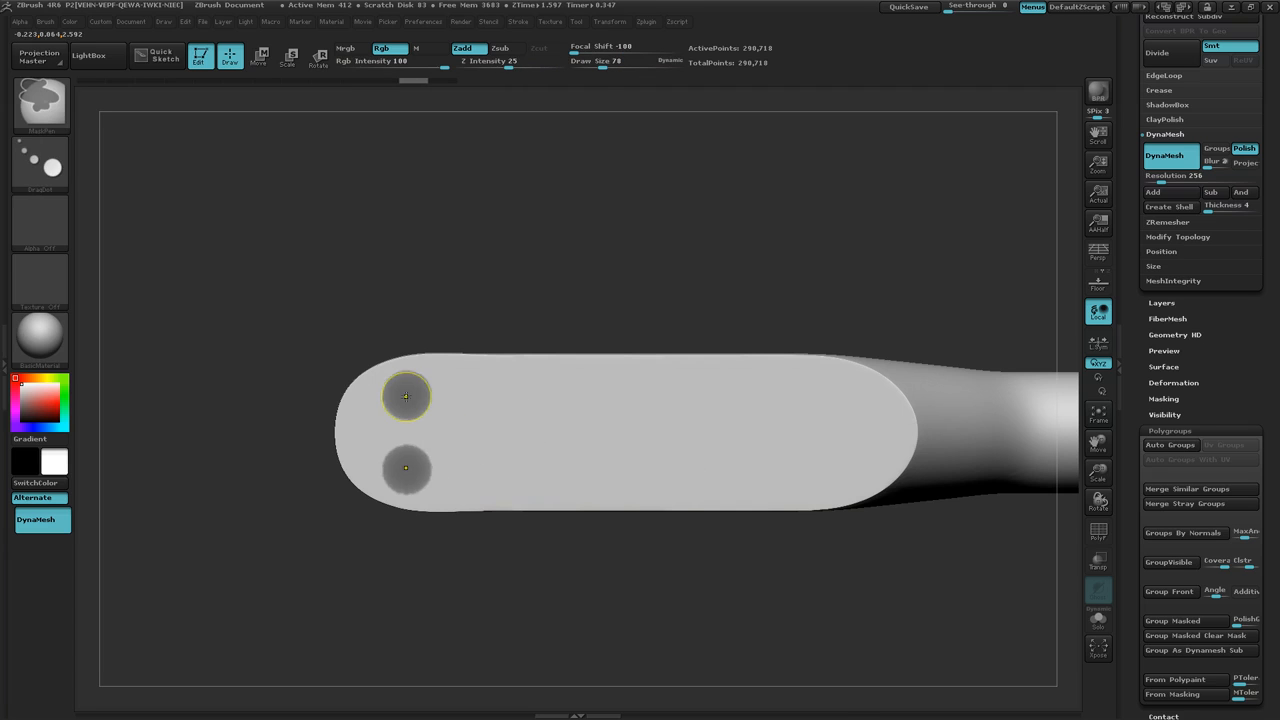
key(ctrl+z)
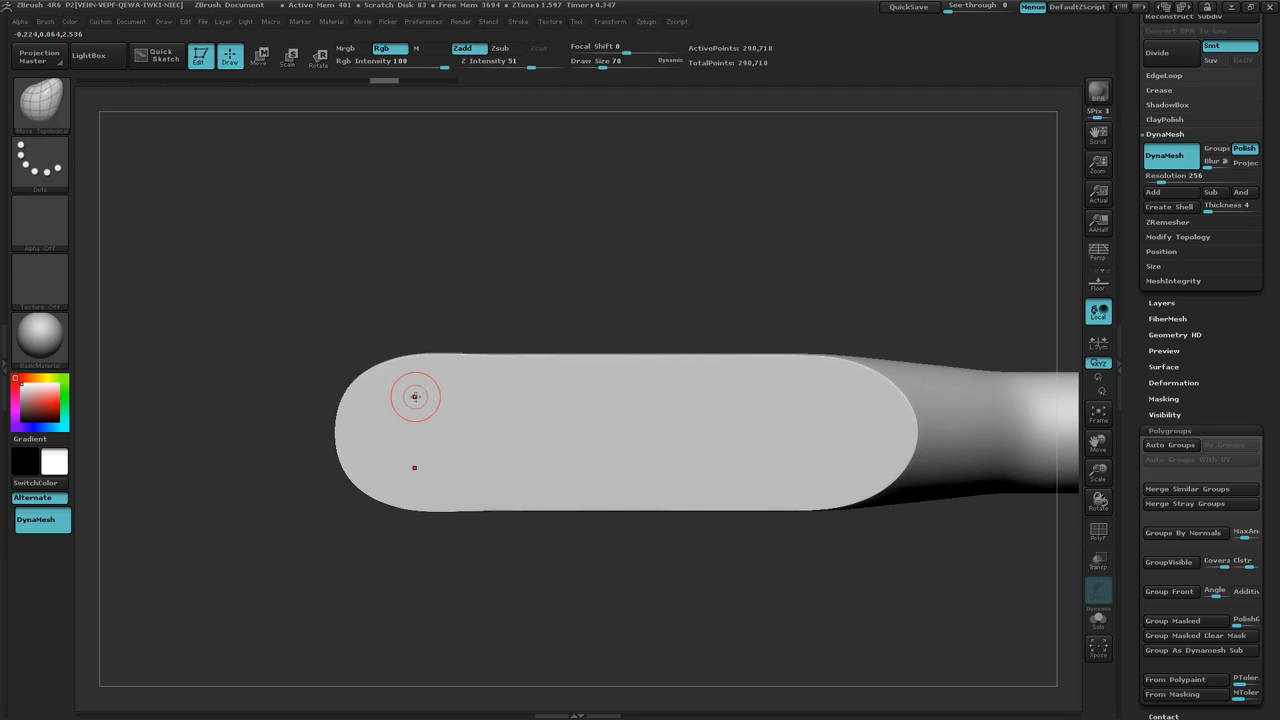
Reduce the draw size to 65, test a symmetrical pair of mask dots near the rounded end, and undo them
key(s)
drag(418, 400, 403, 396)
key(ctrl+z)
key(s)
drag(405, 400, 396, 401)
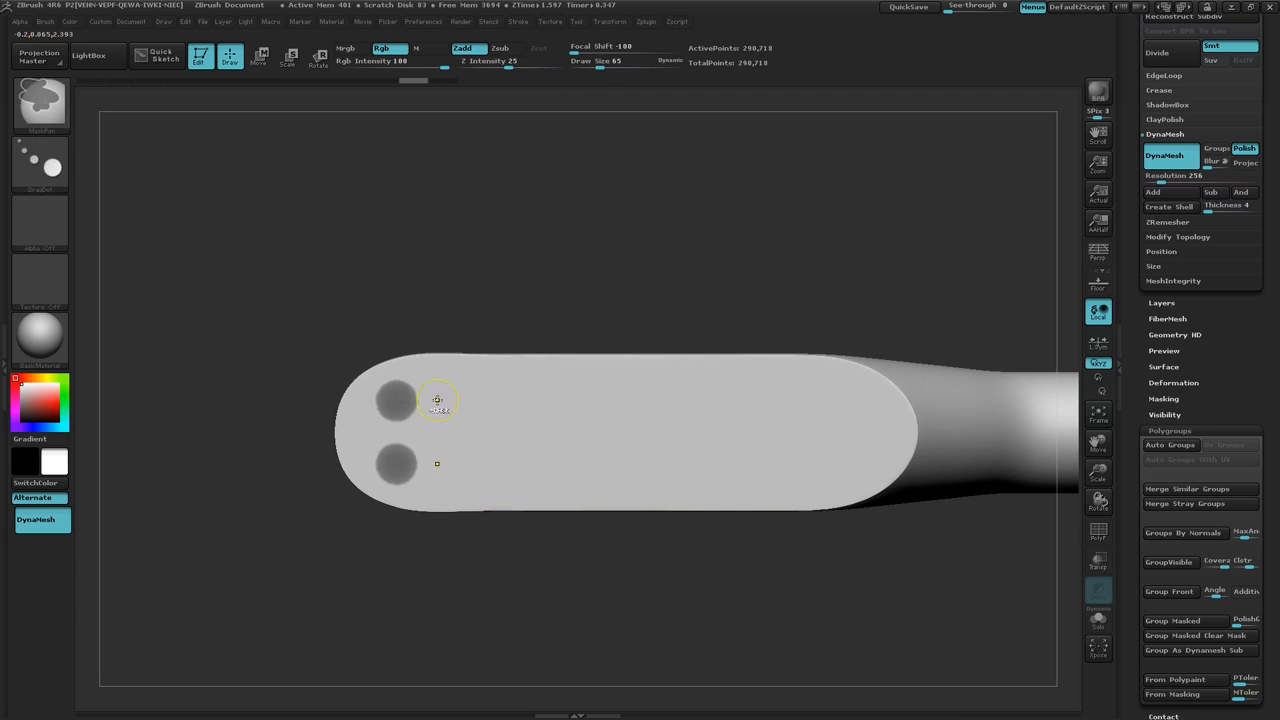
key(ctrl+z)
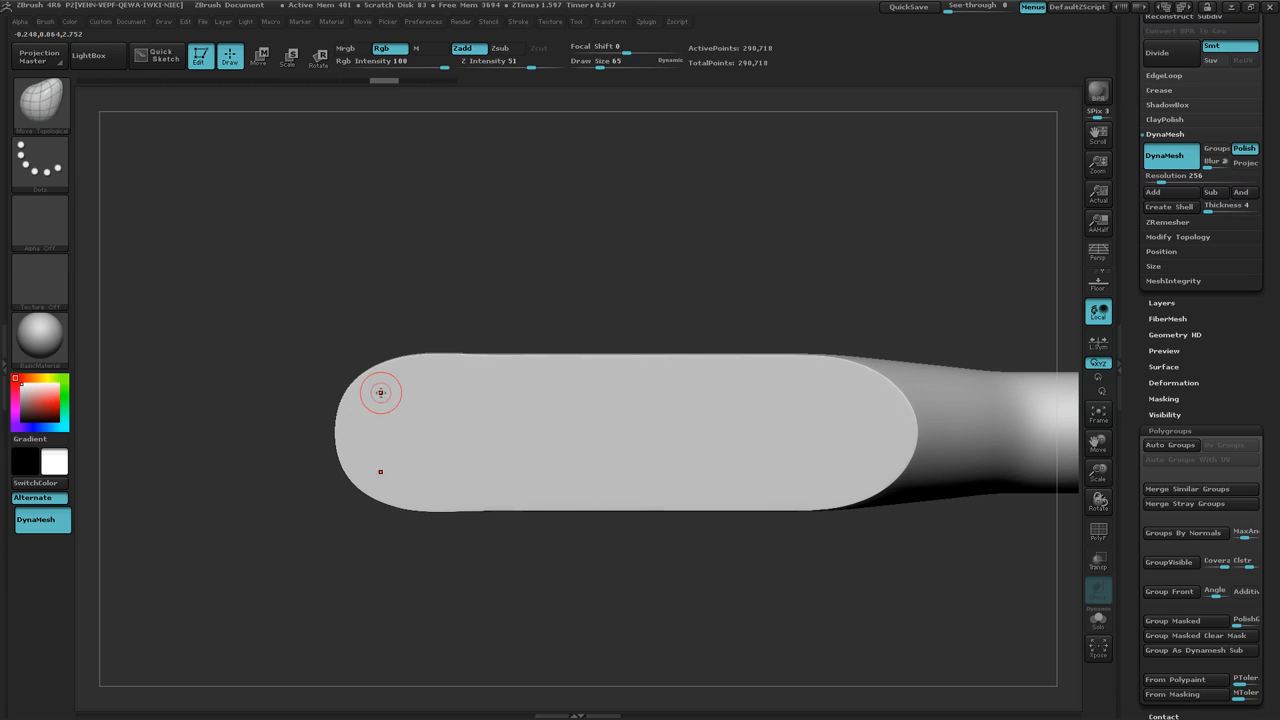
Mask one centred dot at the rounded tip of the flat underside and a symmetrical pair just behind it at draw size 65
ctrl+click(382, 397)
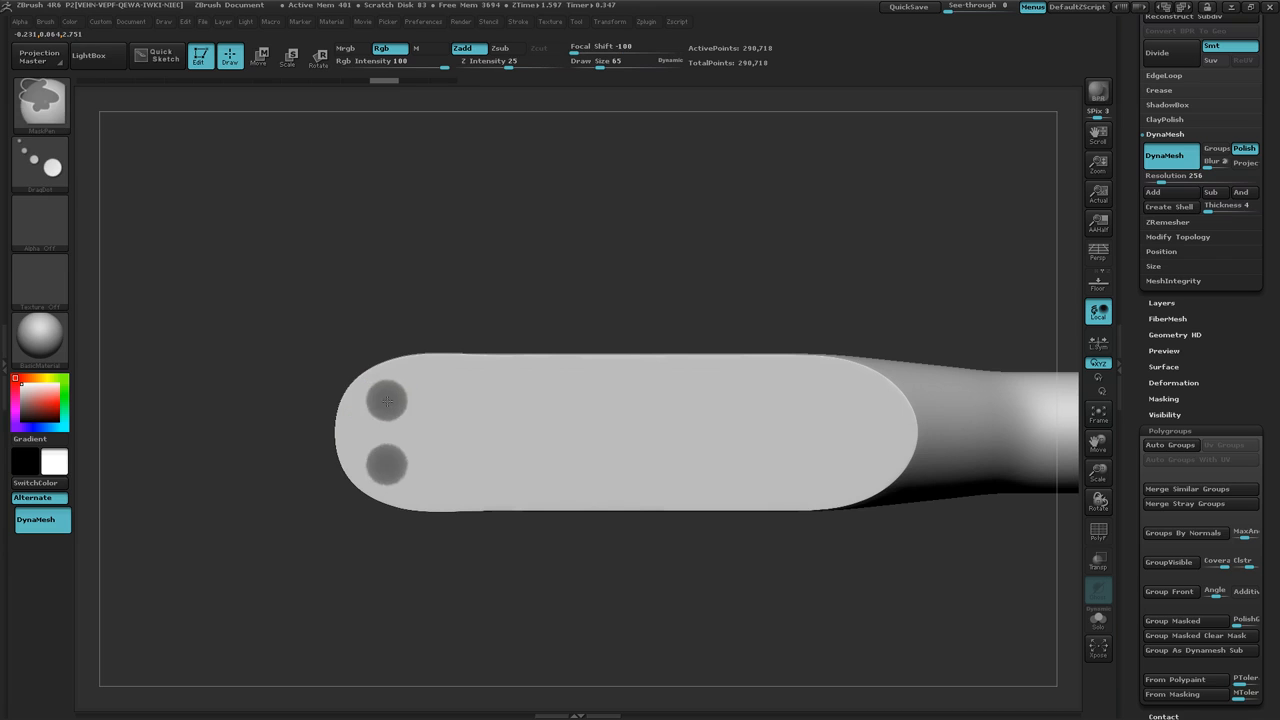
mouse_move(382, 397)
ctrl+mouse_down()
mouse_move(355, 414)
mouse_move(366, 432)
ctrl+mouse_up()
ctrl+drag(405, 389, 403, 392)
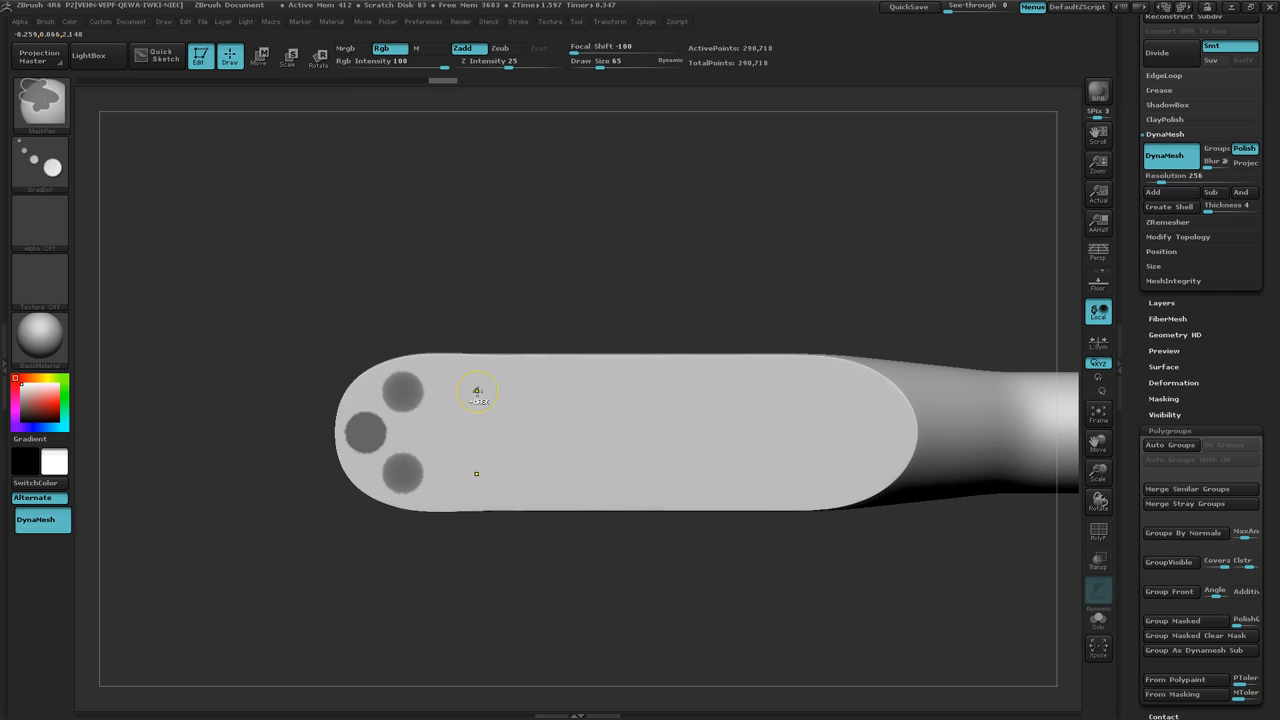
Mask seven more evenly spaced symmetrical pairs of dots along the long edges of the flat underside, continuing towards the handle
ctrl+drag(475, 391, 462, 391)
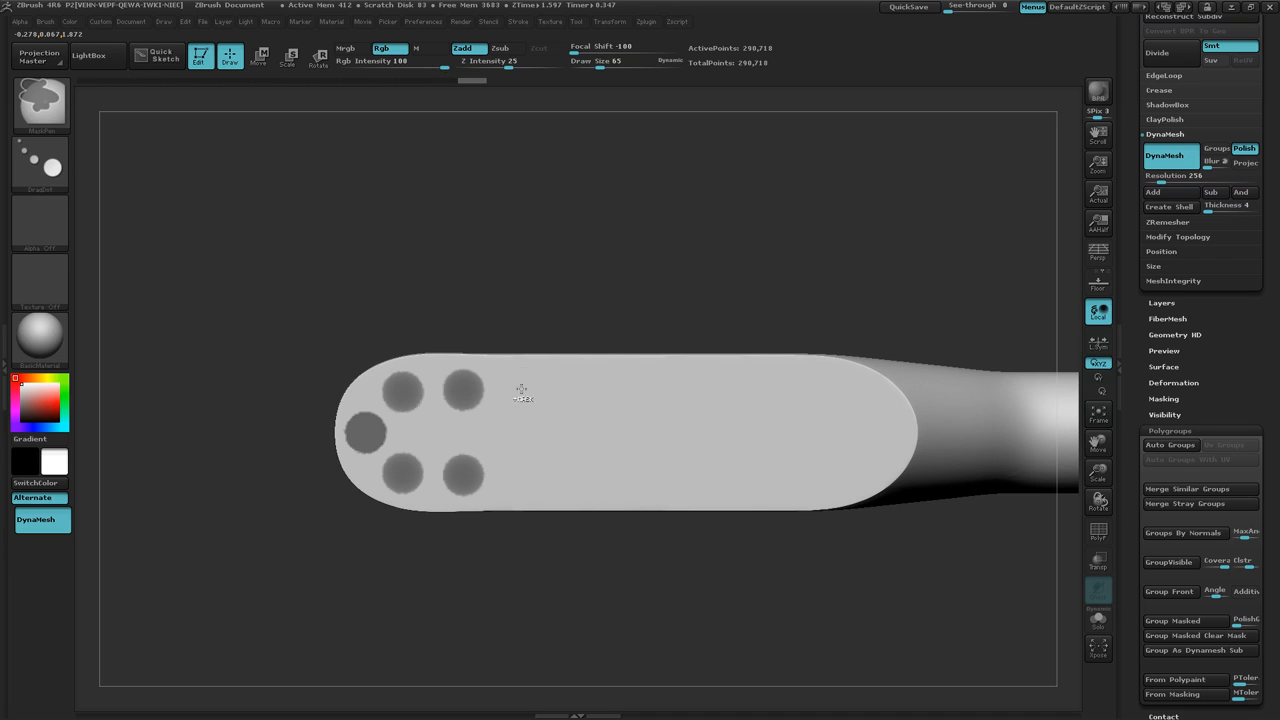
ctrl+drag(521, 390, 521, 391)
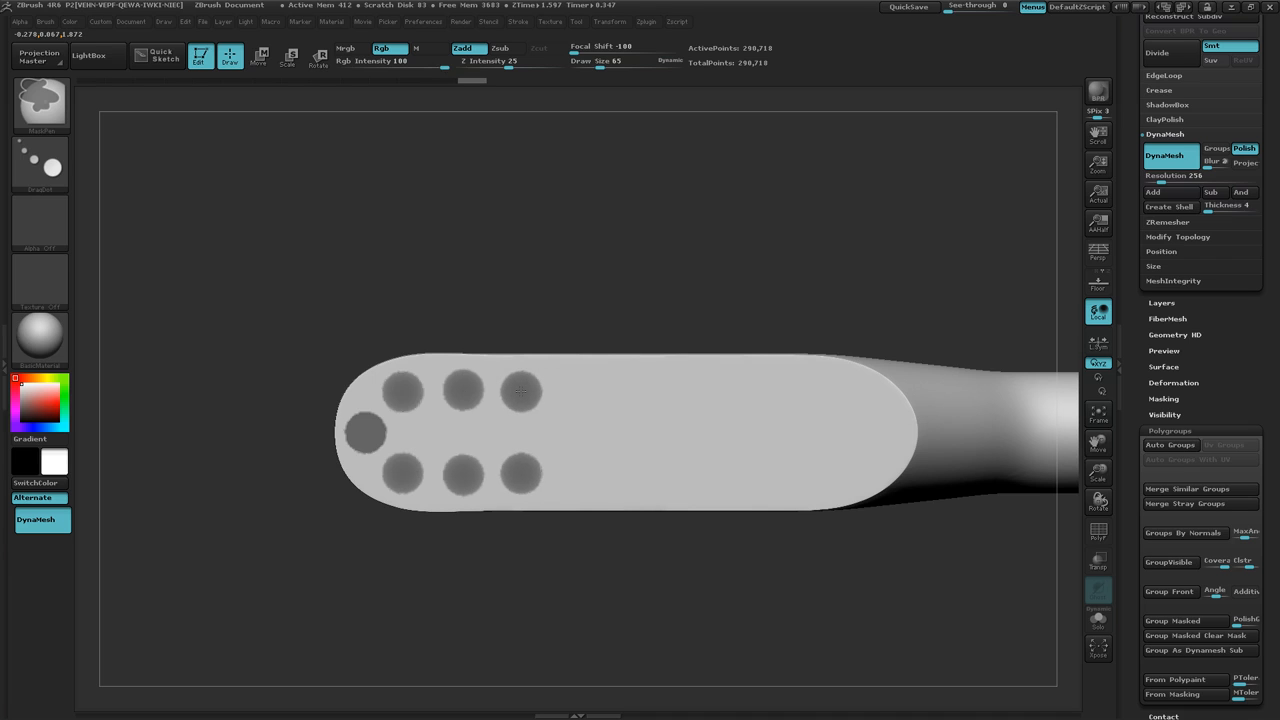
ctrl+click(583, 391)
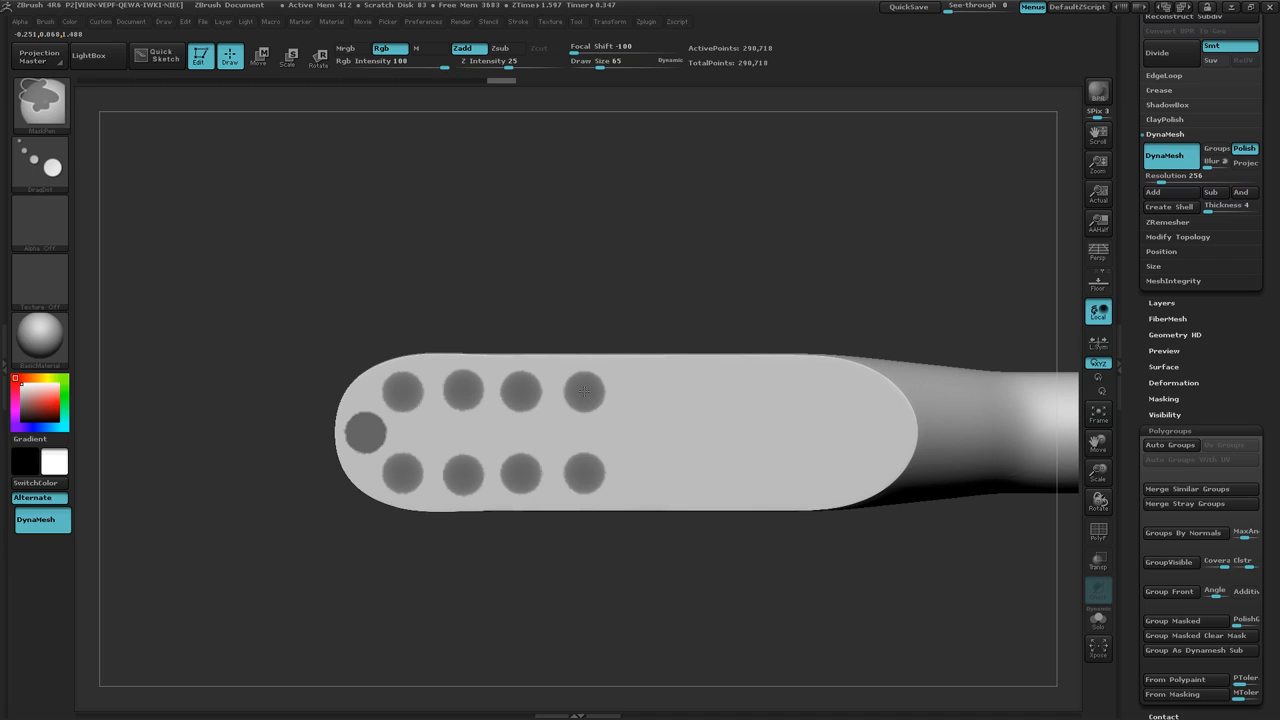
ctrl+drag(584, 391, 640, 391)
ctrl+click(650, 391)
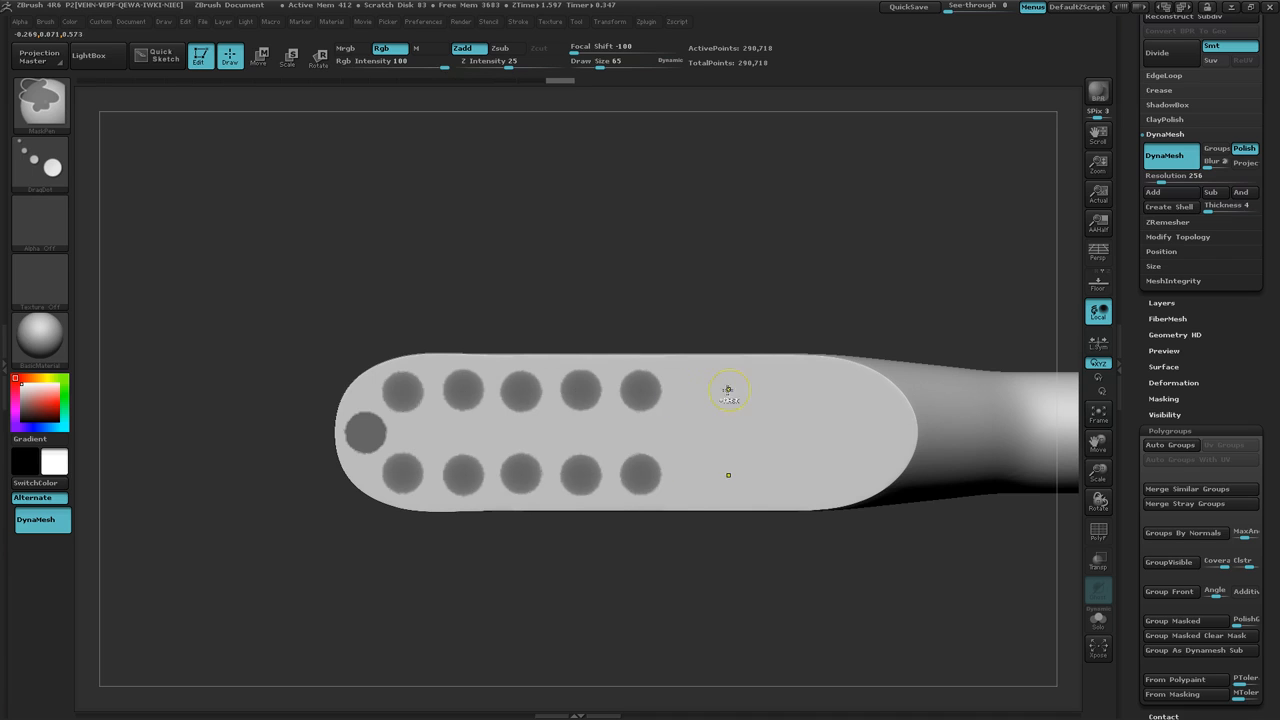
ctrl+click(701, 391)
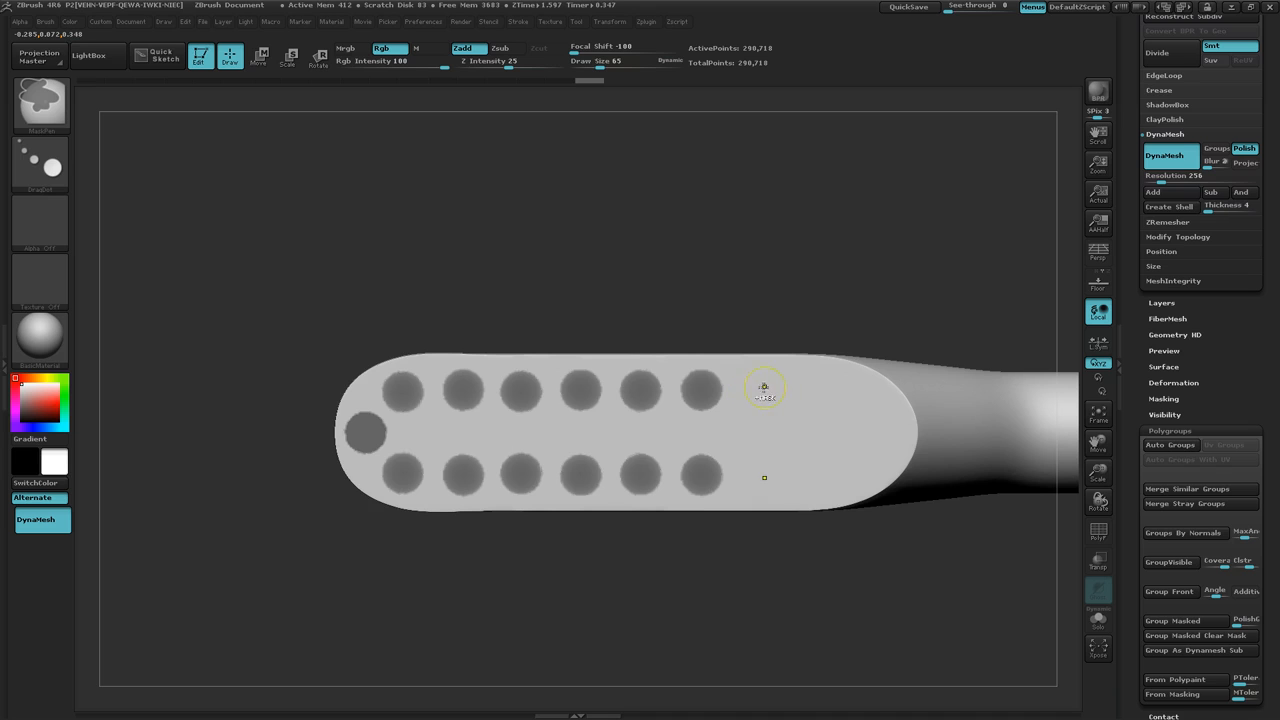
ctrl+click(768, 391)
ctrl+drag(768, 390, 763, 390)
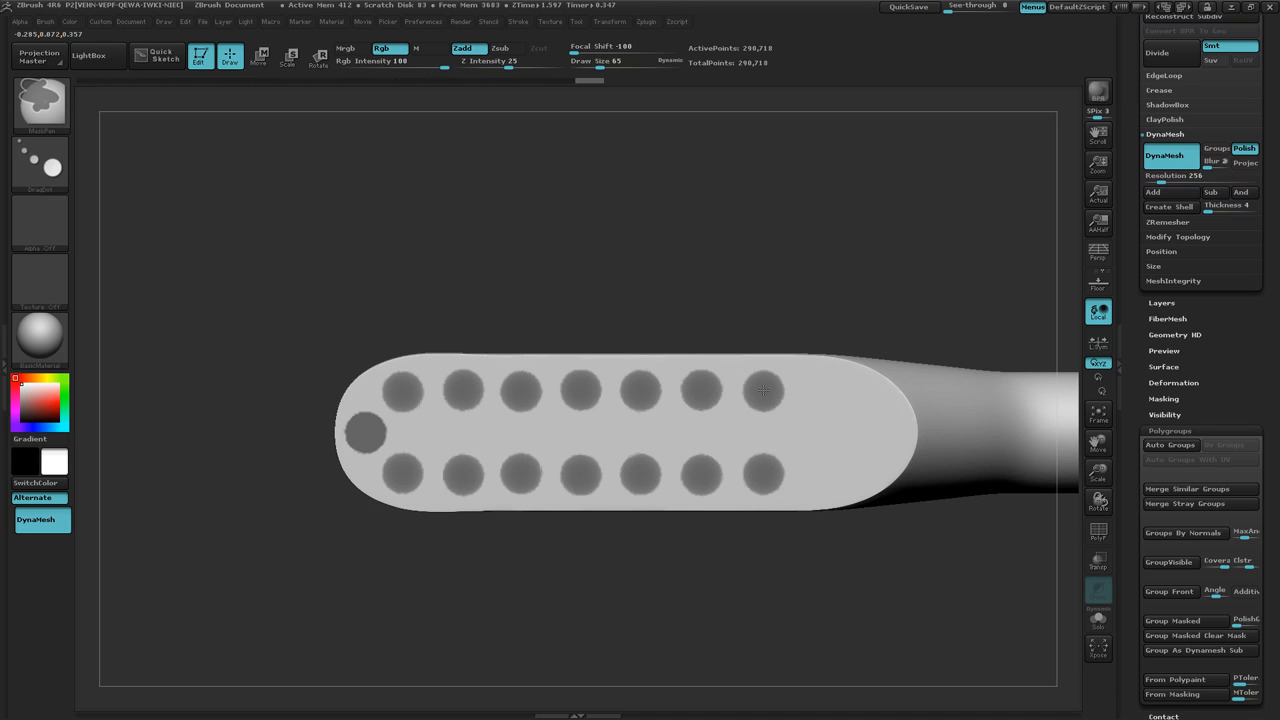
ctrl+click(826, 394)
ctrl+drag(826, 394, 823, 391)
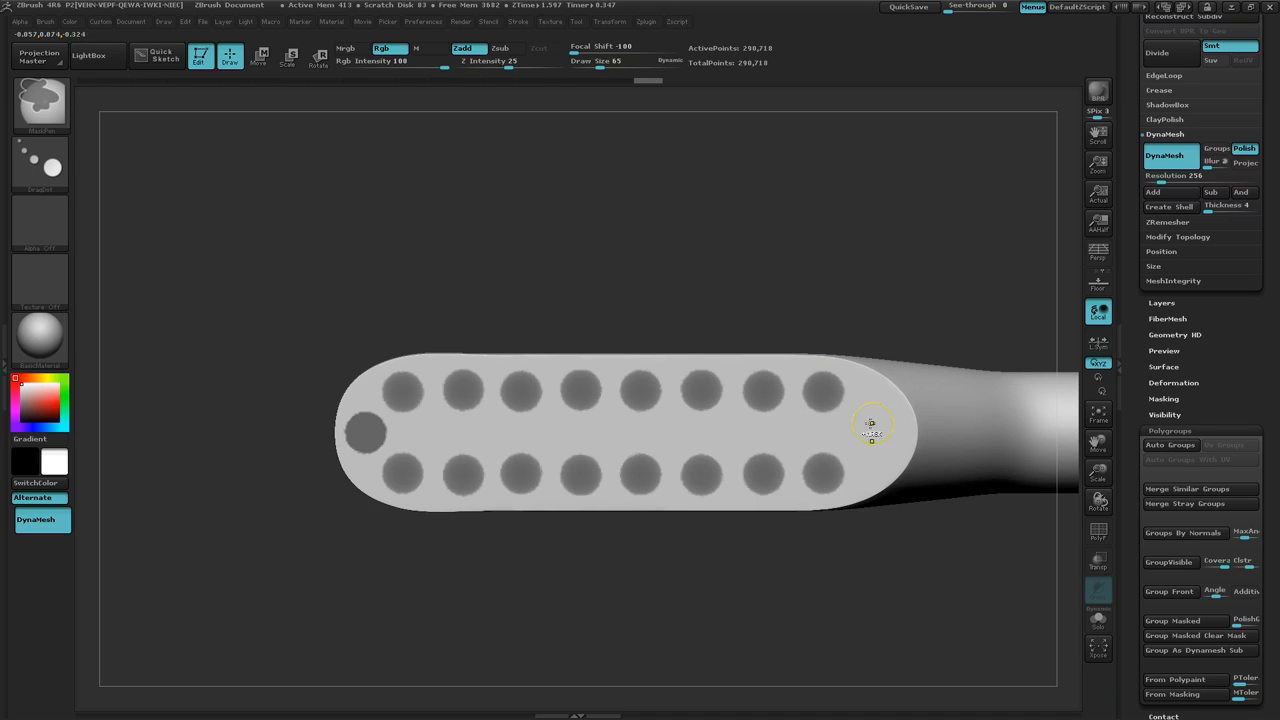
Try a centred mask dot at the handle end and two along the centre line at draw size 65, and undo all three
ctrl+drag(869, 432, 866, 431)
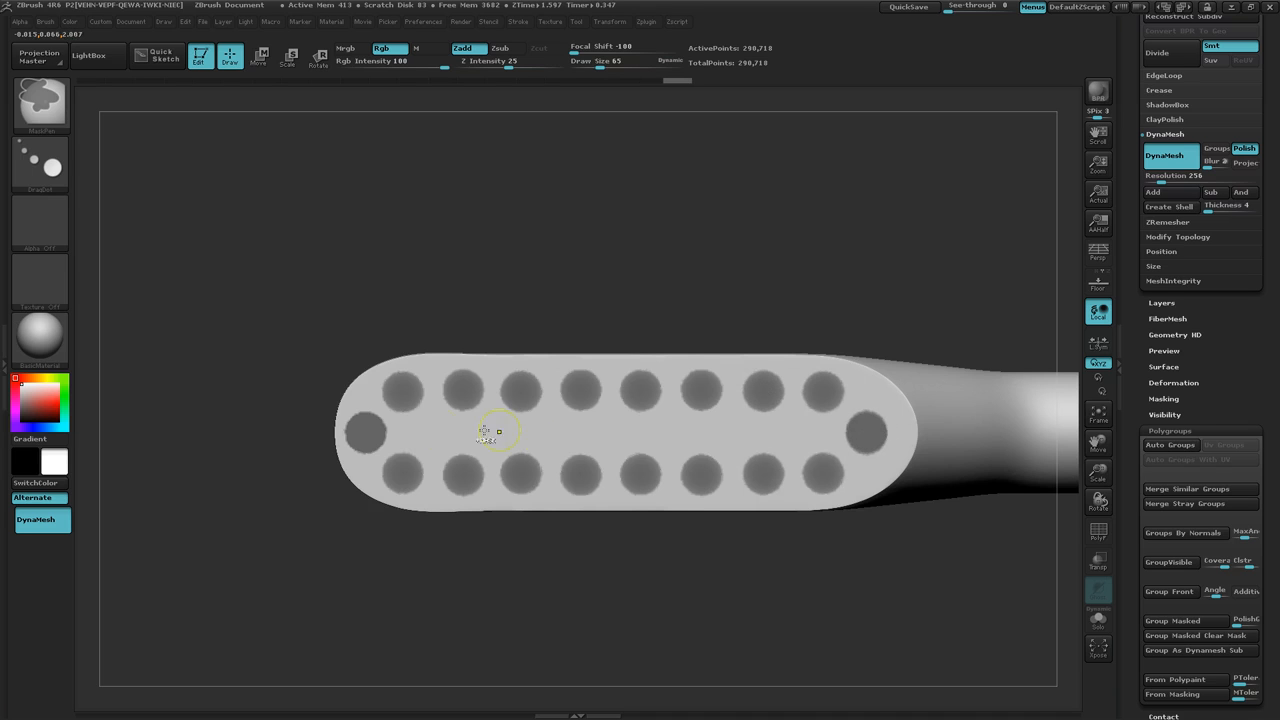
ctrl+click(432, 432)
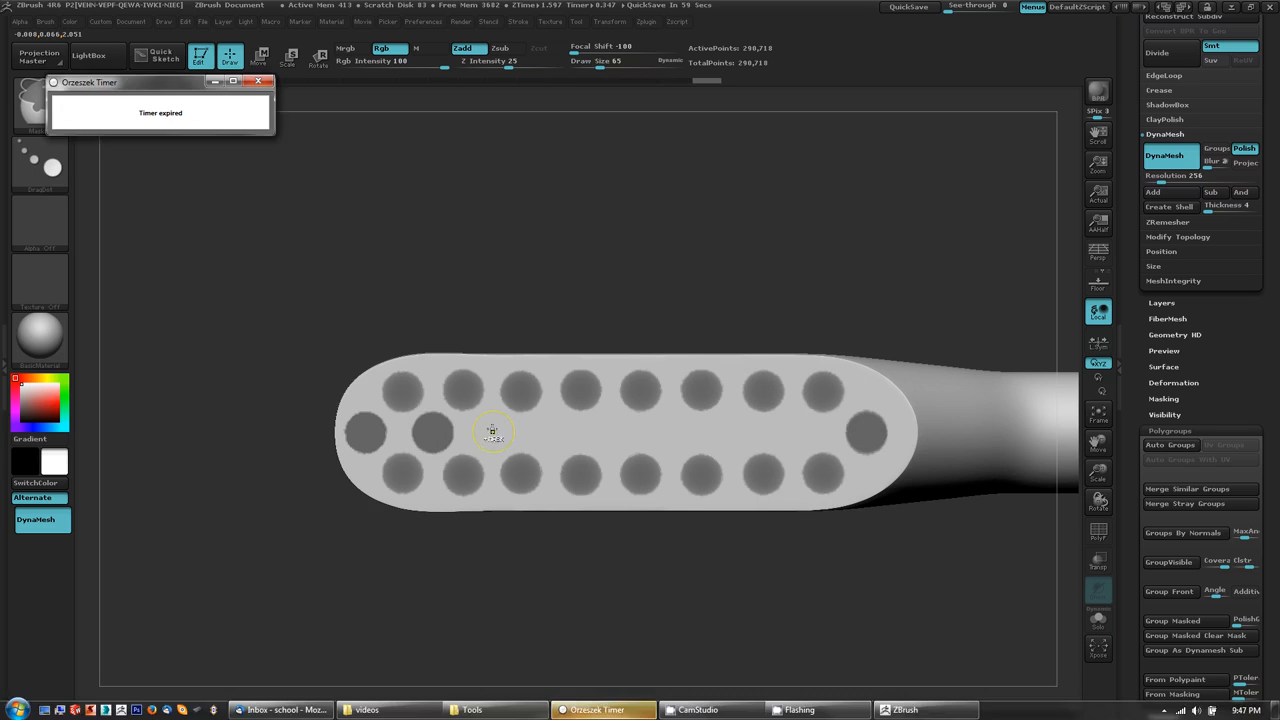
ctrl+drag(493, 432, 494, 433)
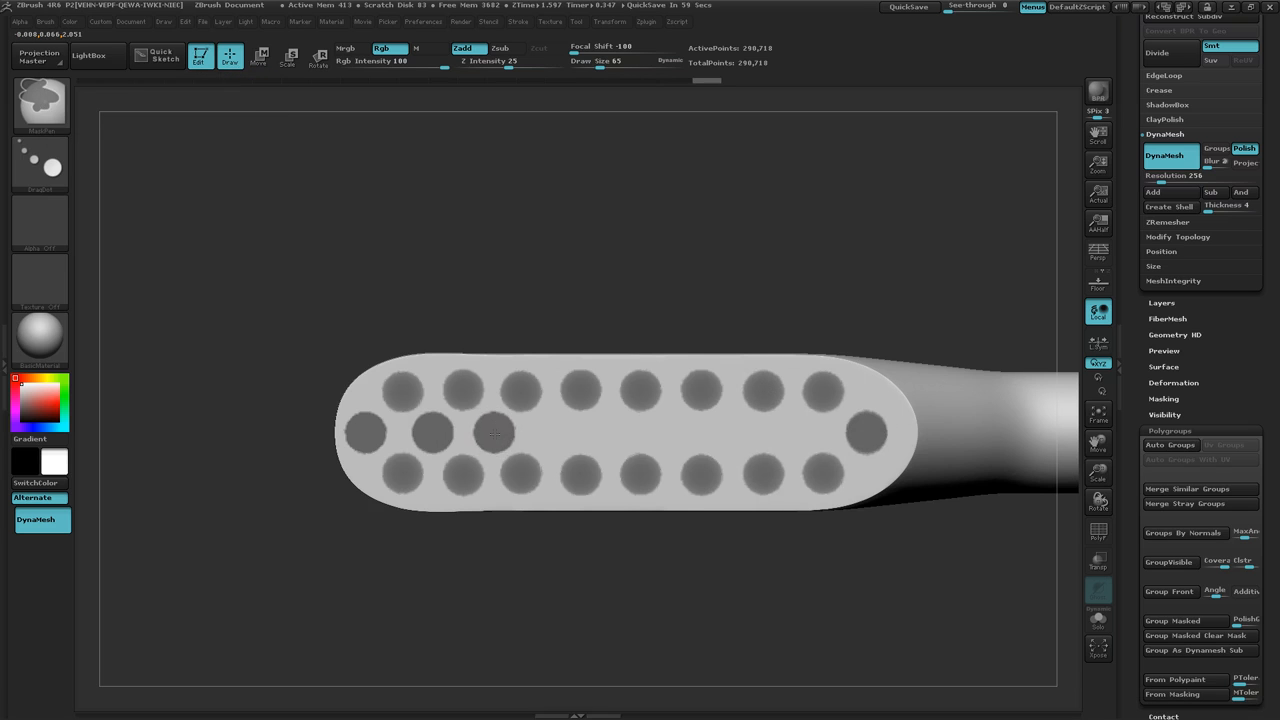
key(ctrl+z)
key(ctrl+z)
key(ctrl+z)
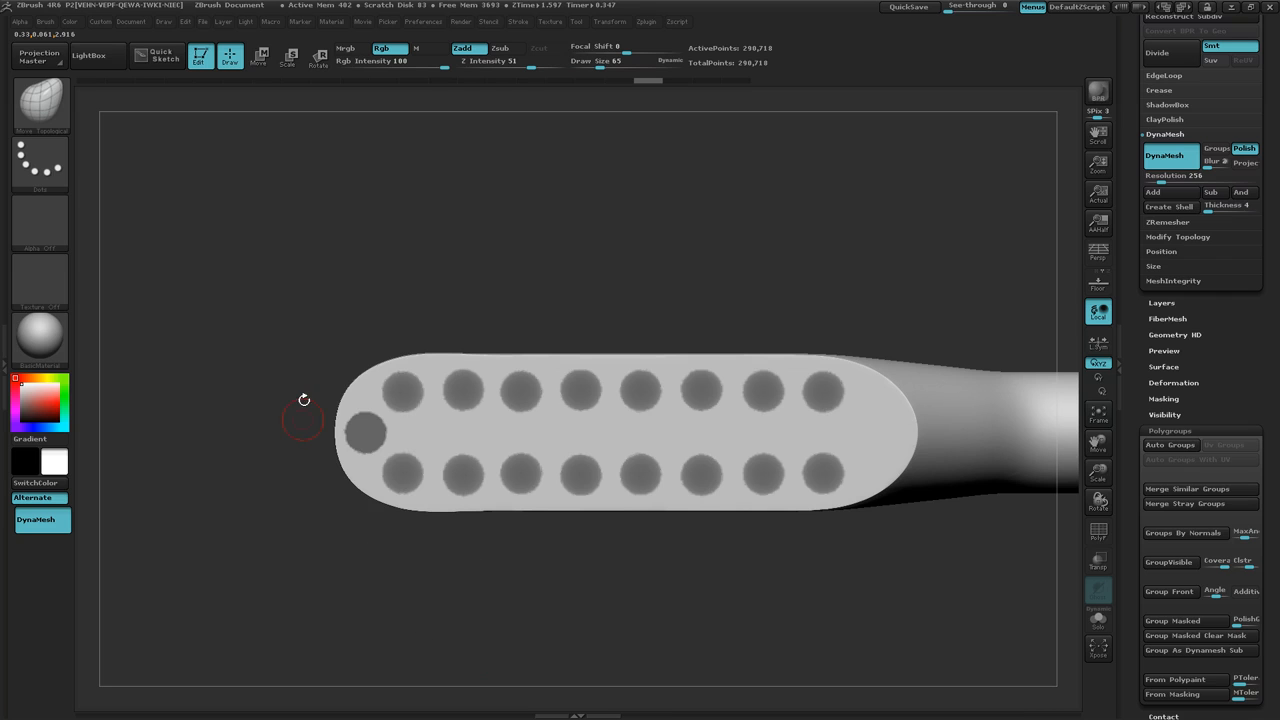
Sharpen the existing dot masks, and test and undo one more centre-line dot near the rounded tip at draw size 65
key(ctrl)
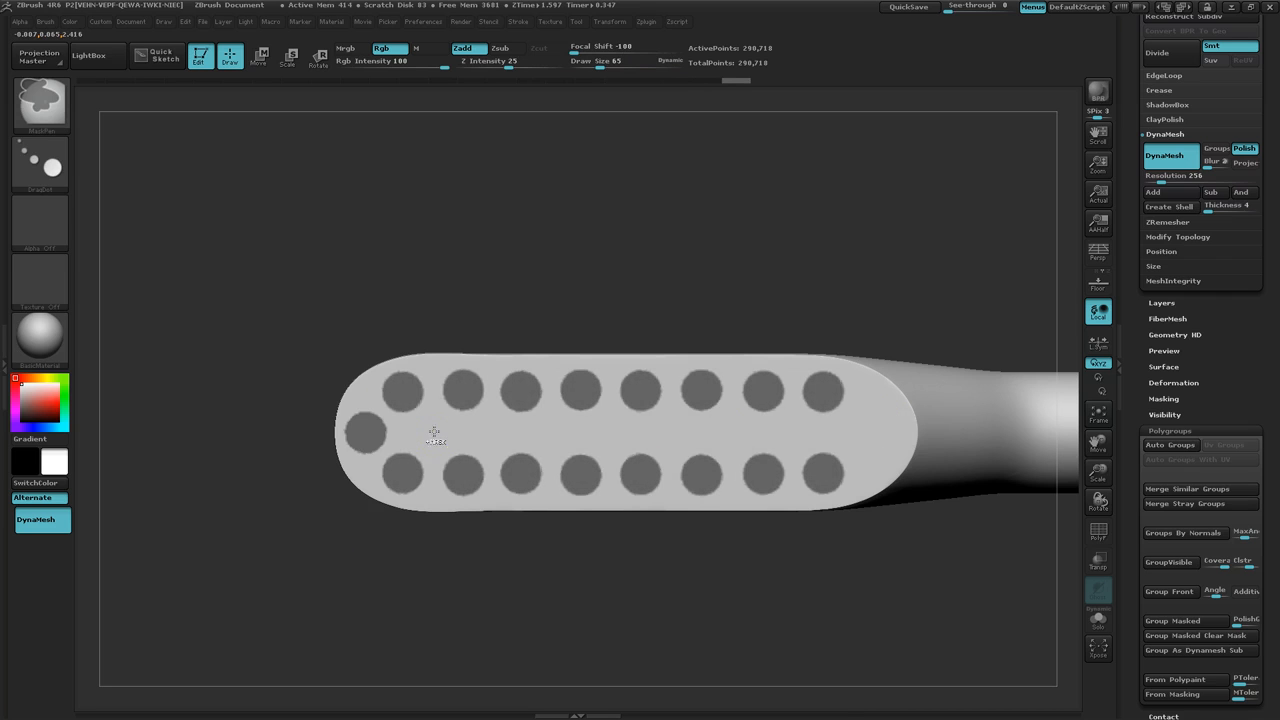
drag(434, 432, 431, 430)
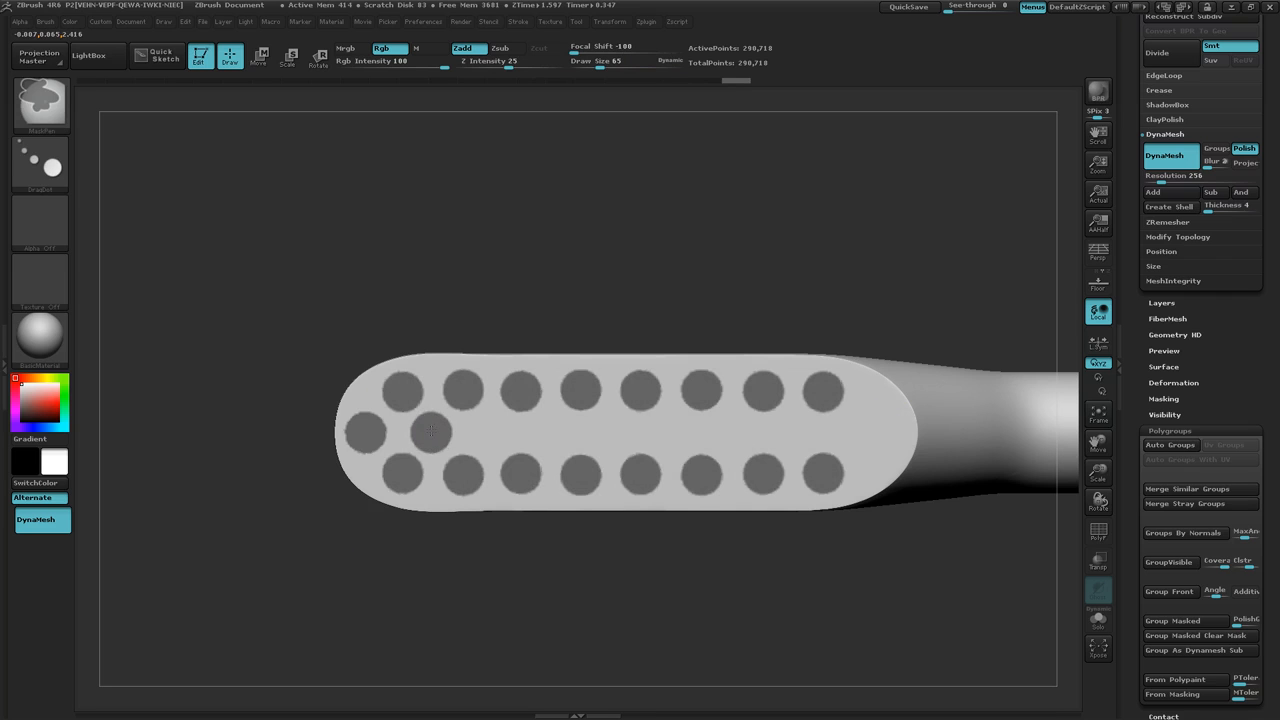
key(ctrl+z)
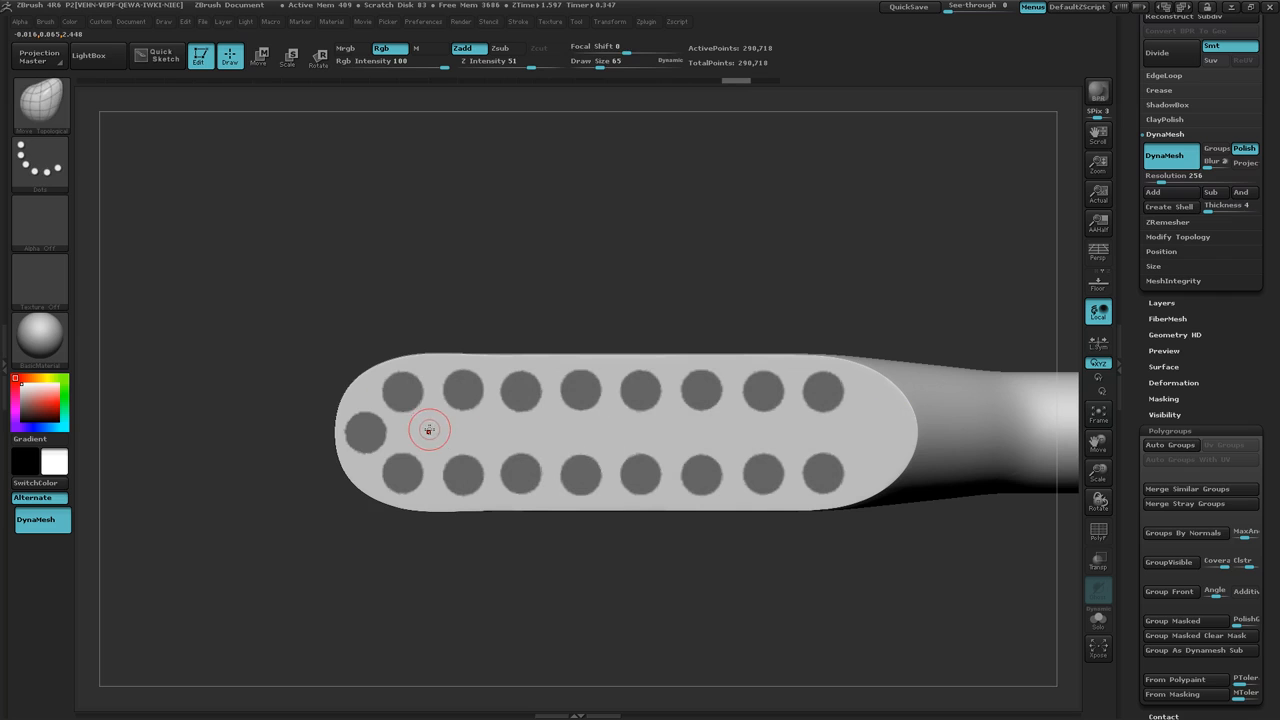
Reduce the draw size to 53 and mask a row of seven evenly spaced dots along the centre line of the flat underside
key(ctrl)
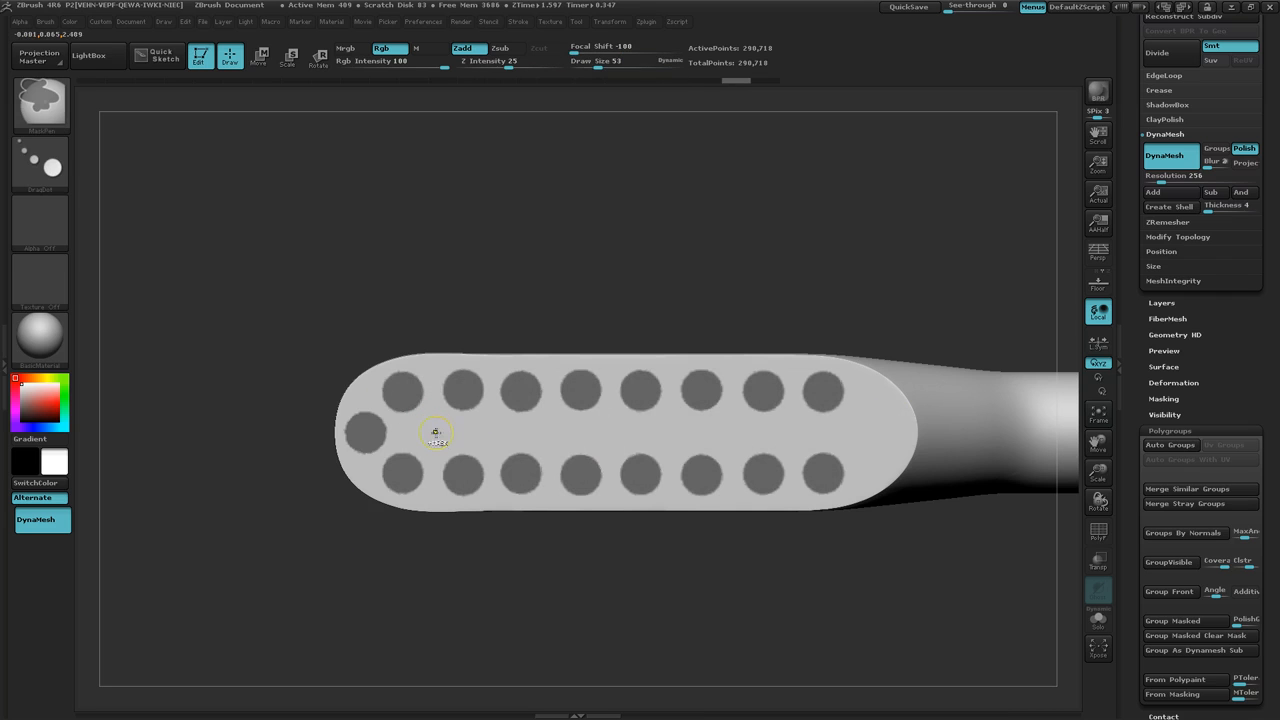
ctrl+drag(433, 432, 432, 432)
ctrl+click(491, 433)
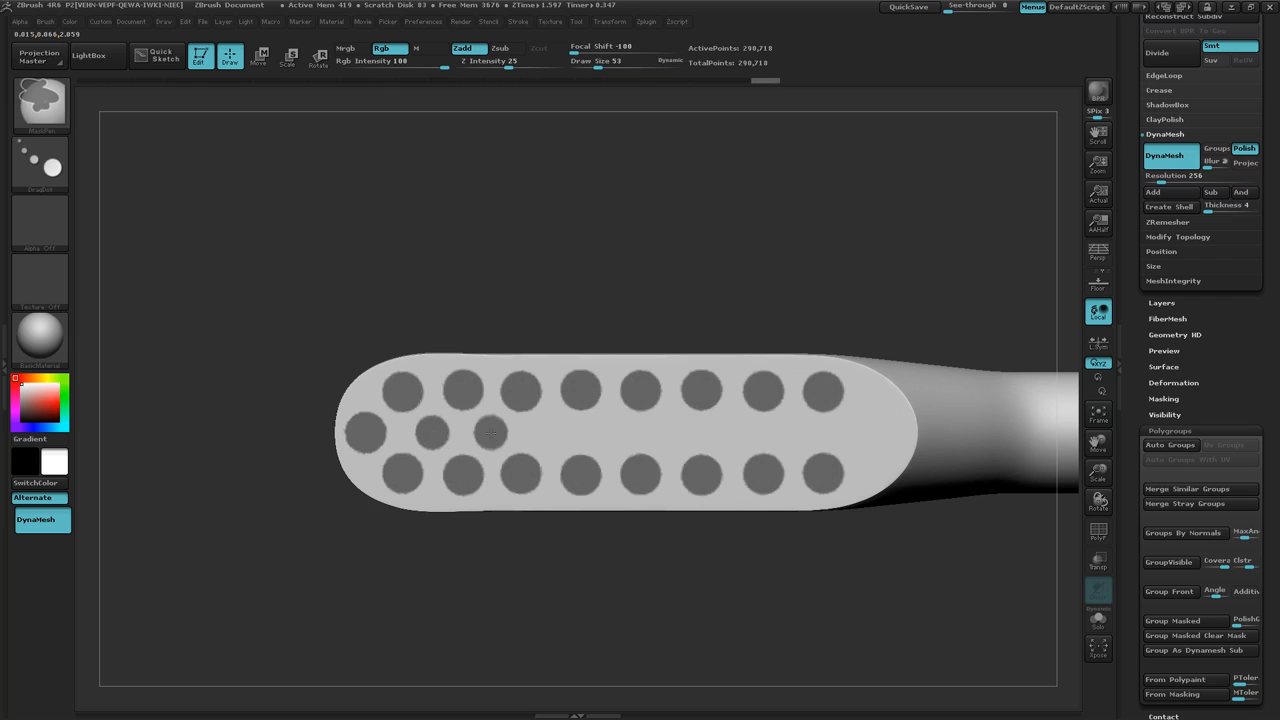
ctrl+click(552, 433)
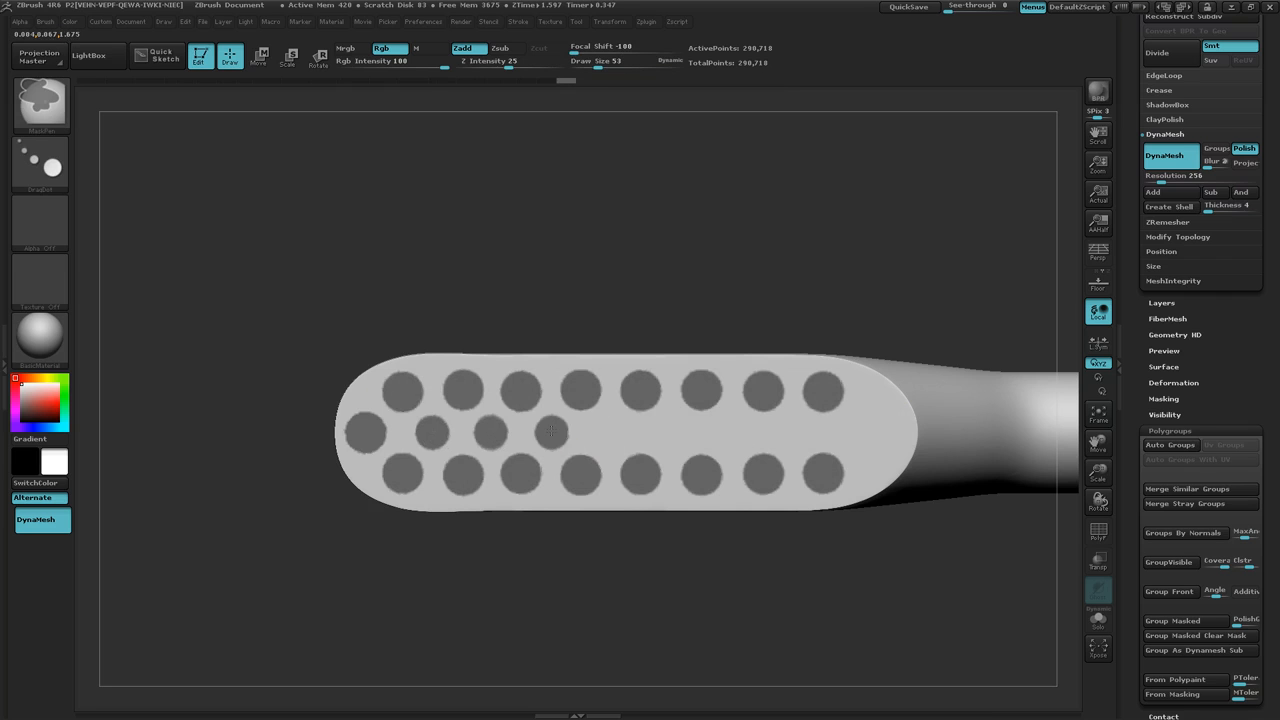
ctrl+click(608, 433)
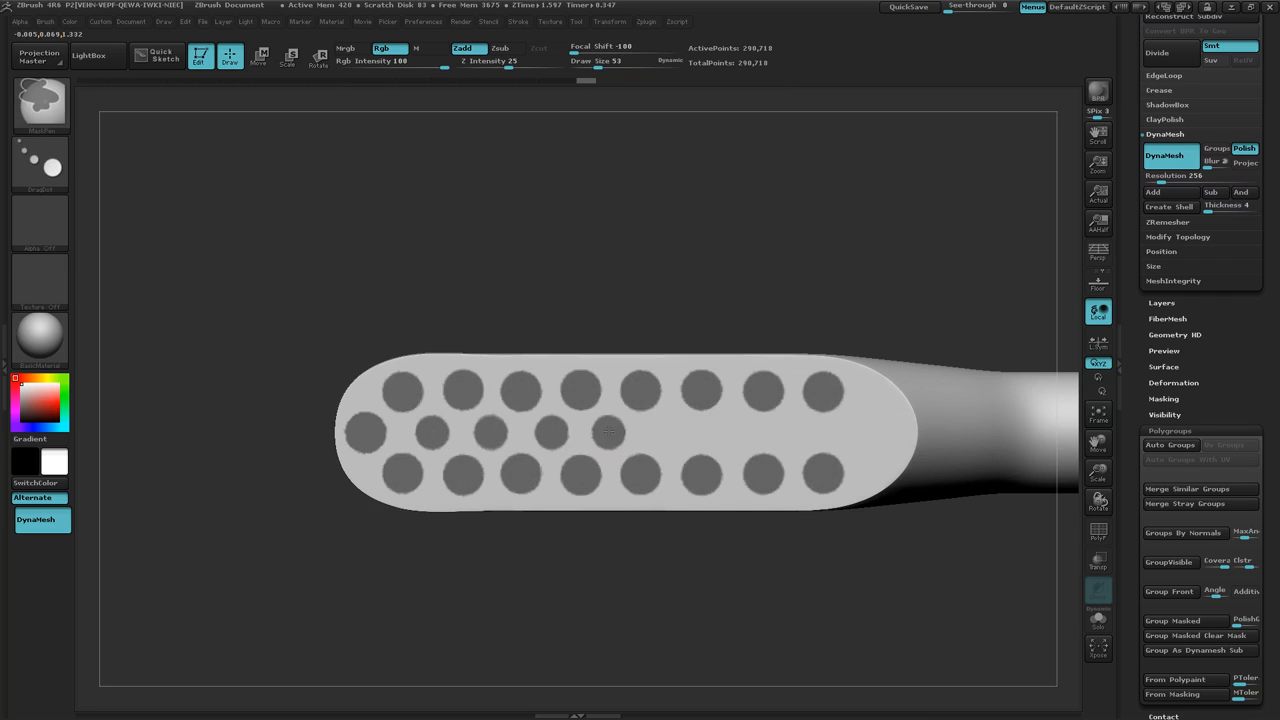
ctrl+click(671, 433)
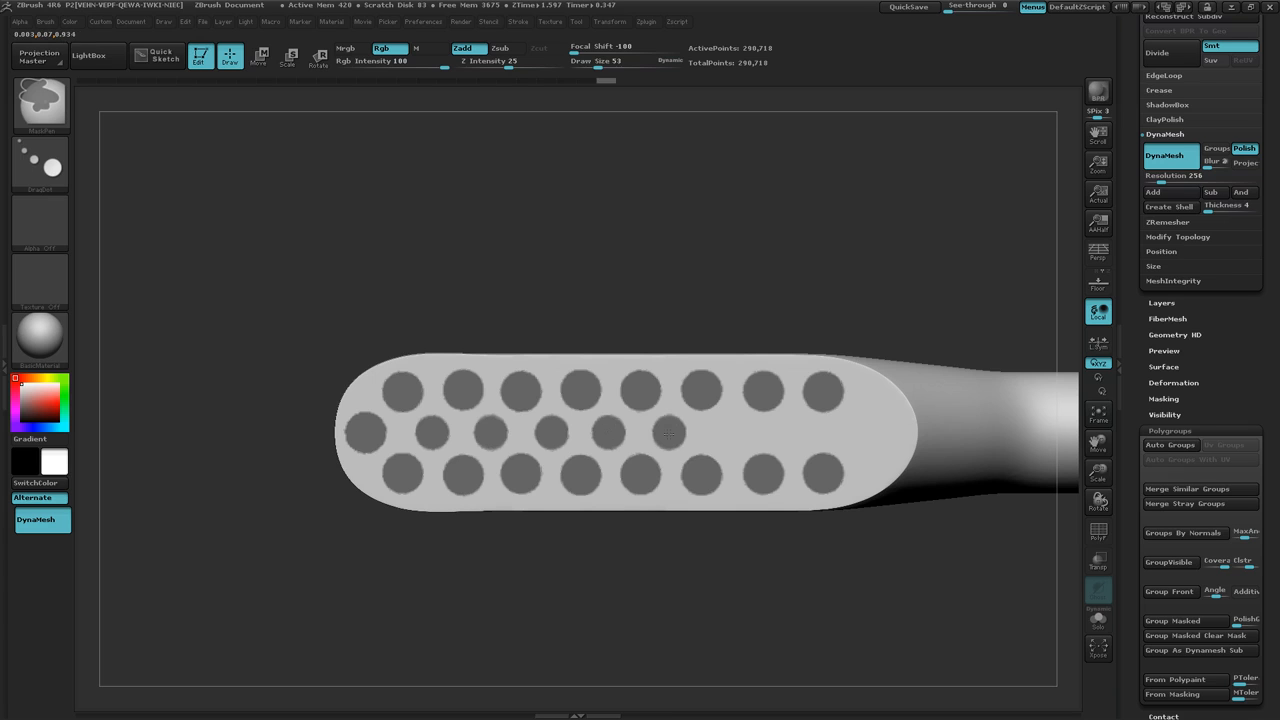
ctrl+click(731, 432)
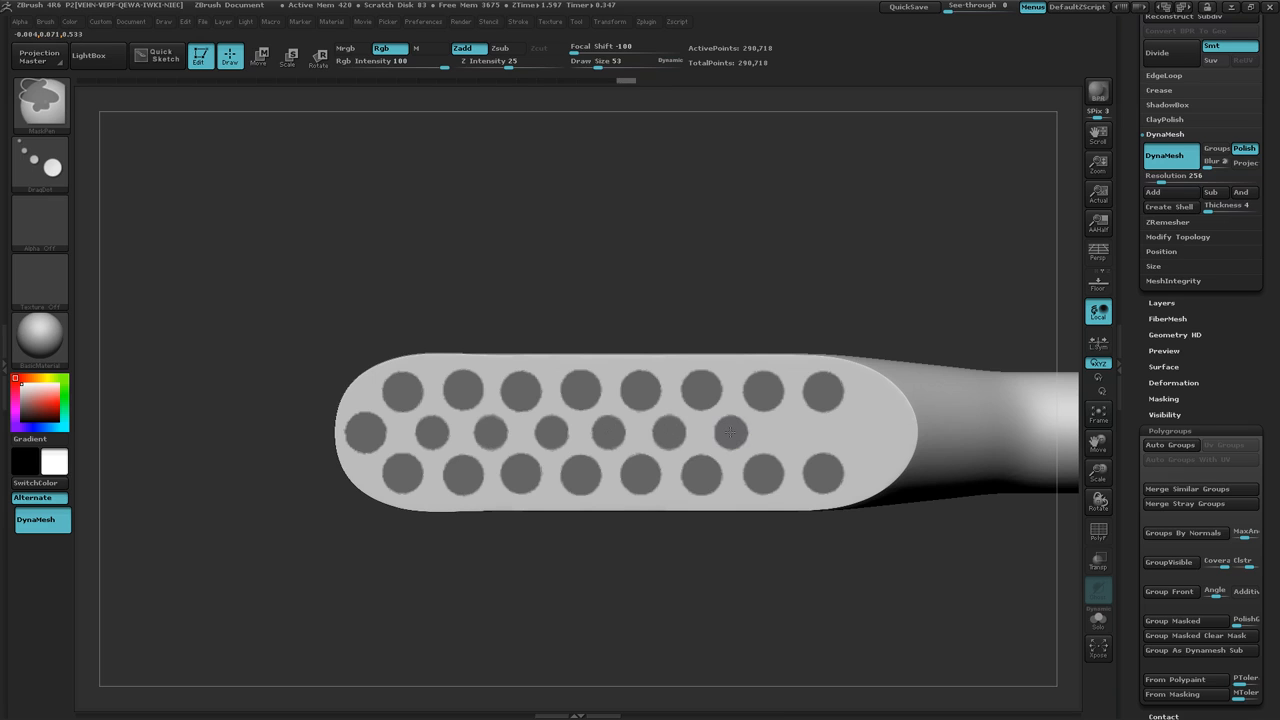
ctrl+click(789, 430)
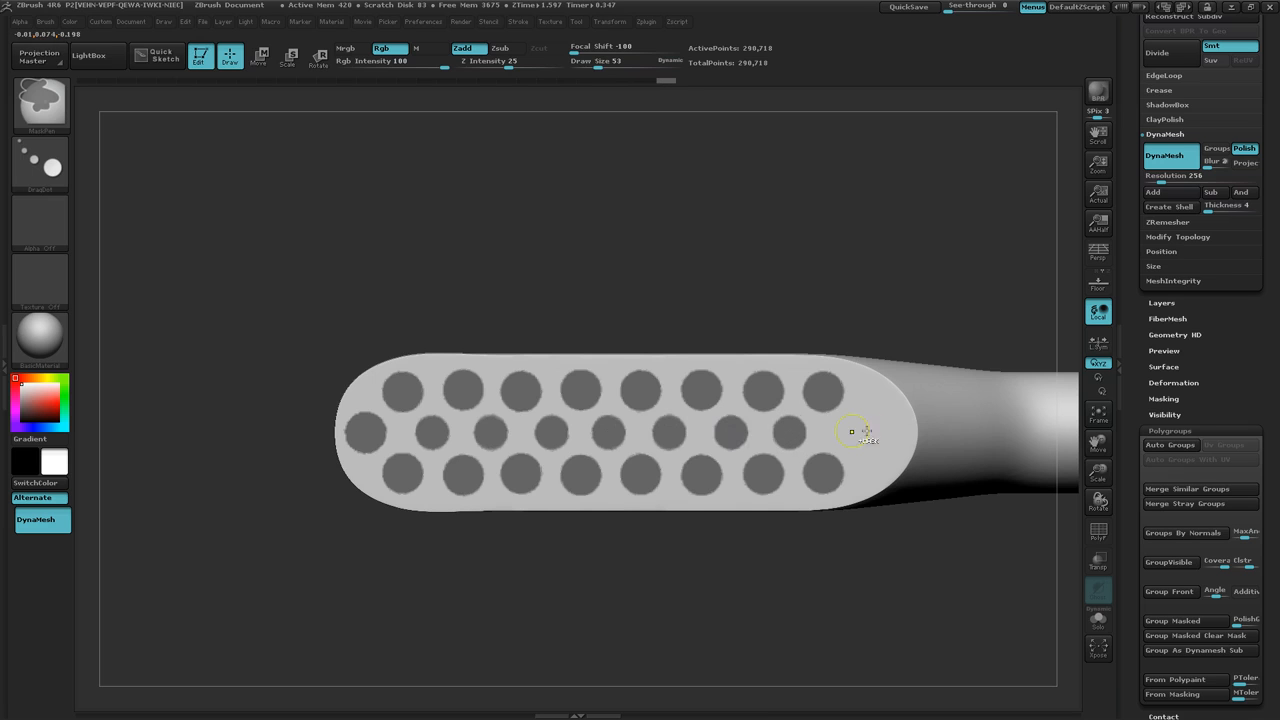
Set the draw size to 62 and mask a centred dot at the handle end of the flat underside
key(s)
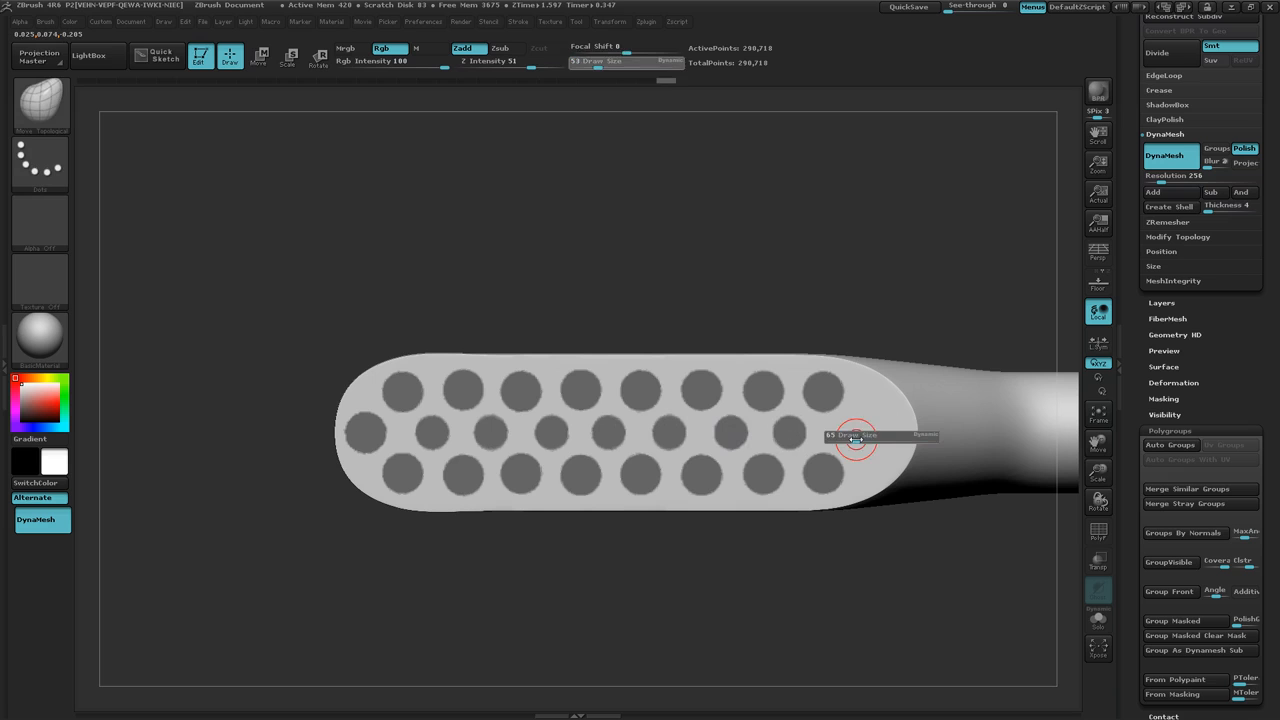
ctrl+click(857, 433)
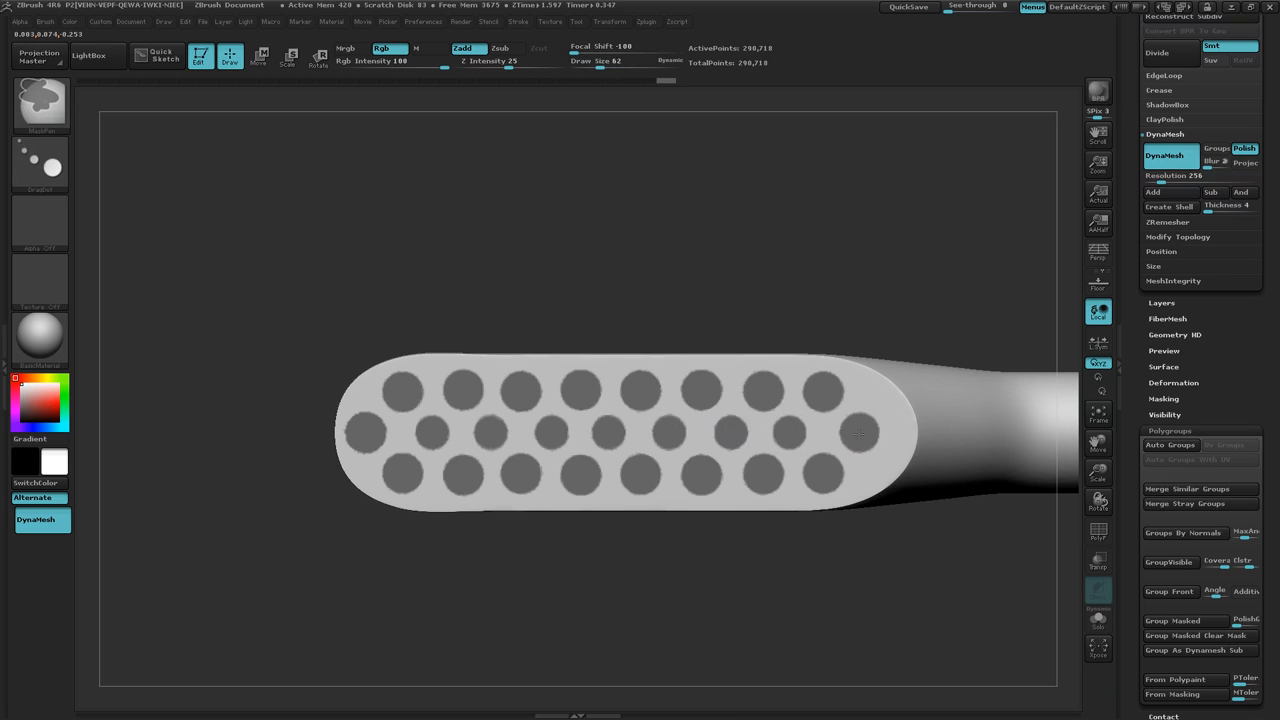
ctrl+drag(858, 434, 865, 434)
mouse_move(710, 275)
mouse_down()
mouse_move(716, 479)
mouse_move(729, 457)
mouse_move(680, 380)
mouse_move(706, 318)
mouse_move(289, 440)
mouse_up()
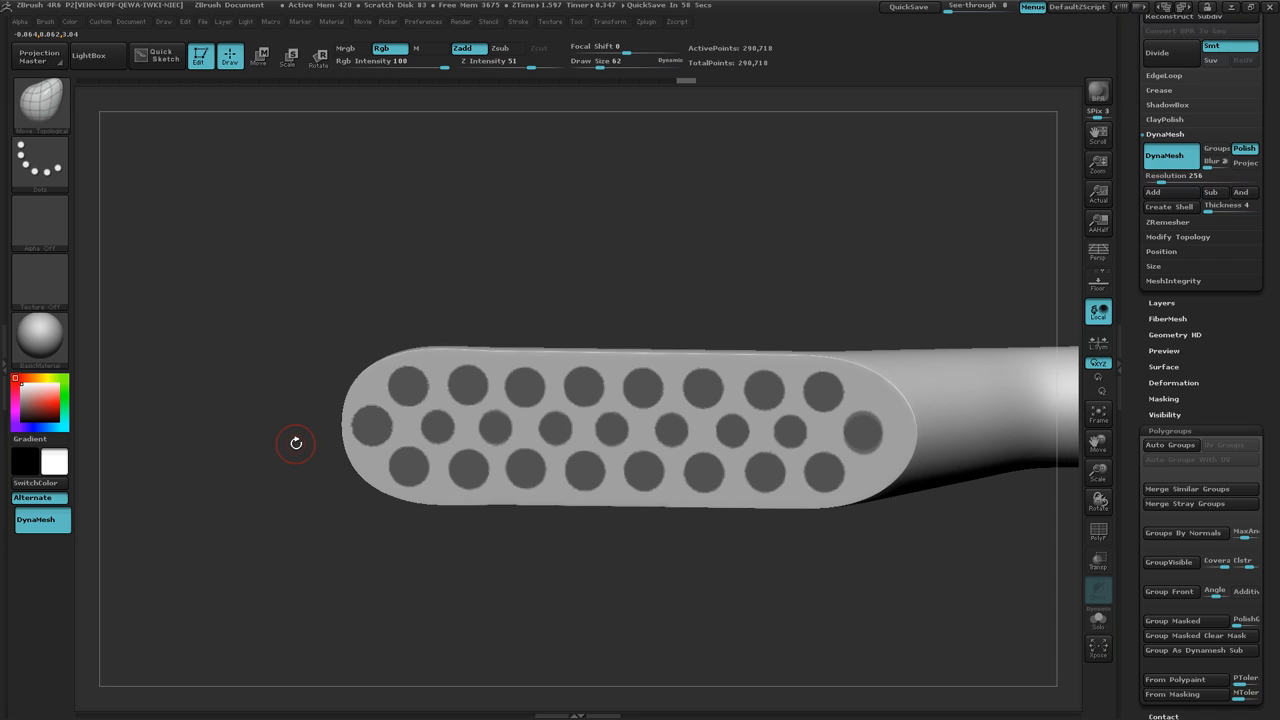
key(alt+Tab)
key(alt+Tab)
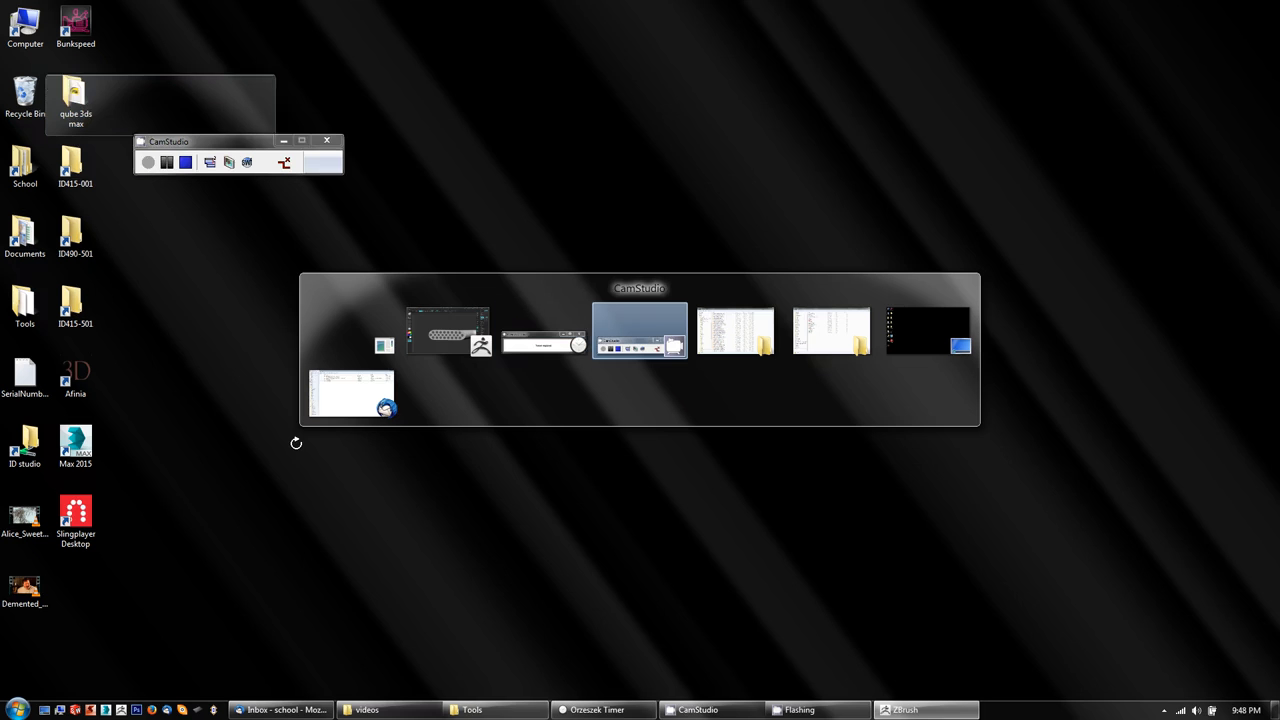